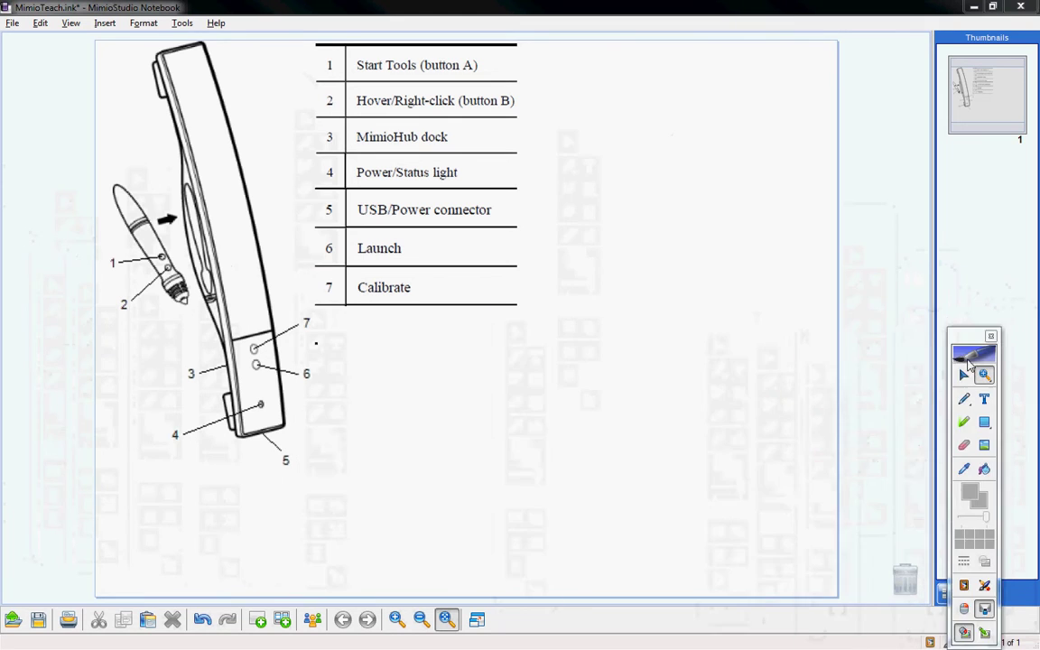
# Close the floating Tools palette, reopen it, and restore the full-page view
pyautogui.click(1029, 336)
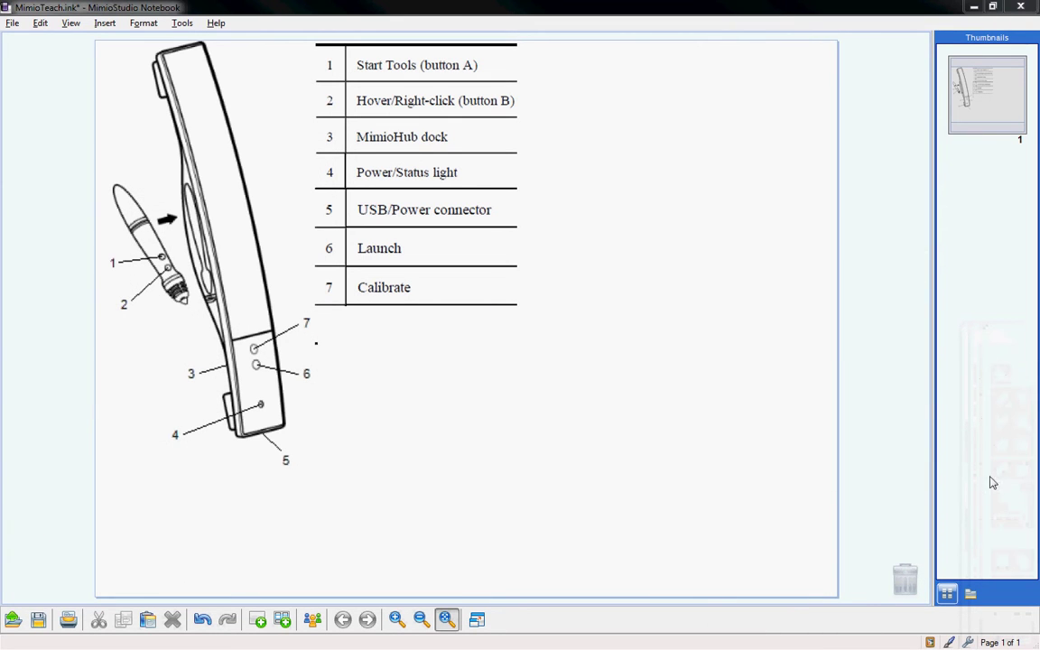
pyautogui.click(953, 643)
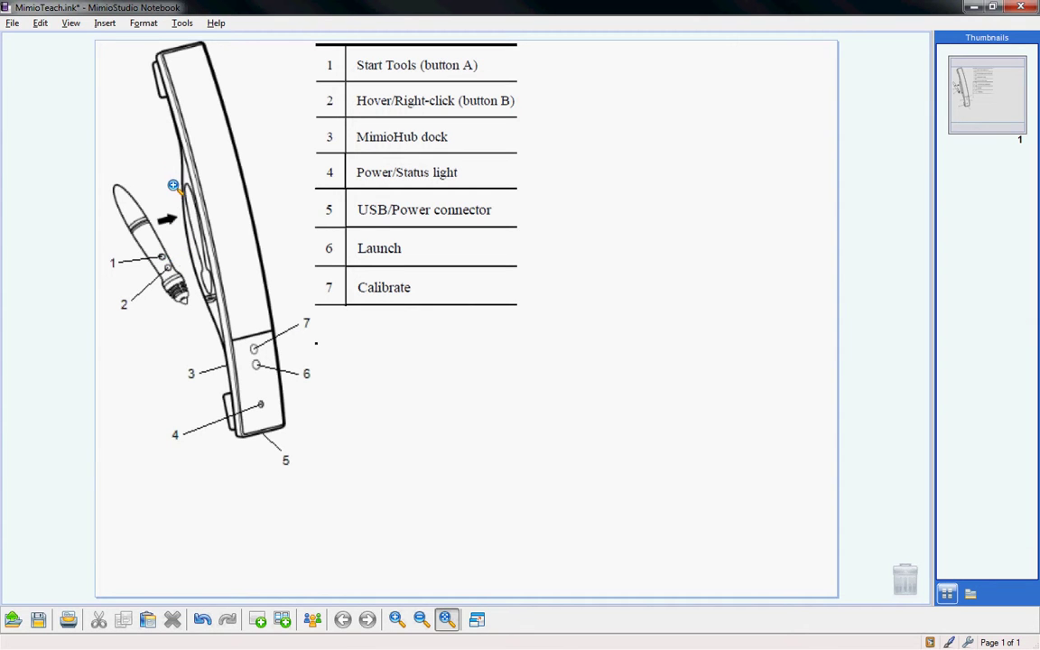
pyautogui.click(185, 25)
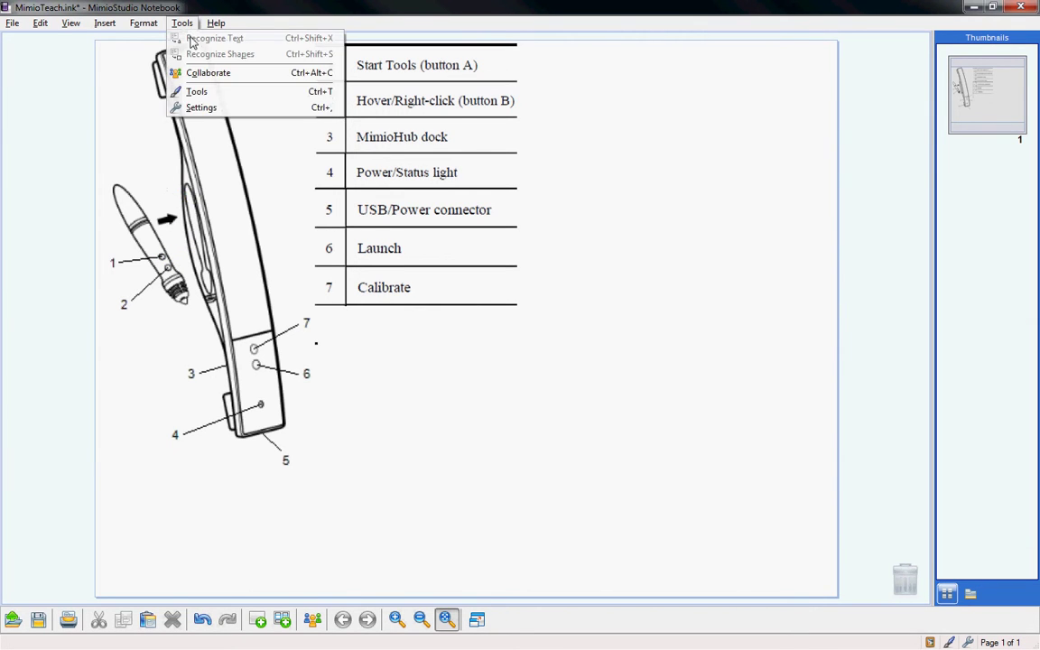
pyautogui.click(197, 92)
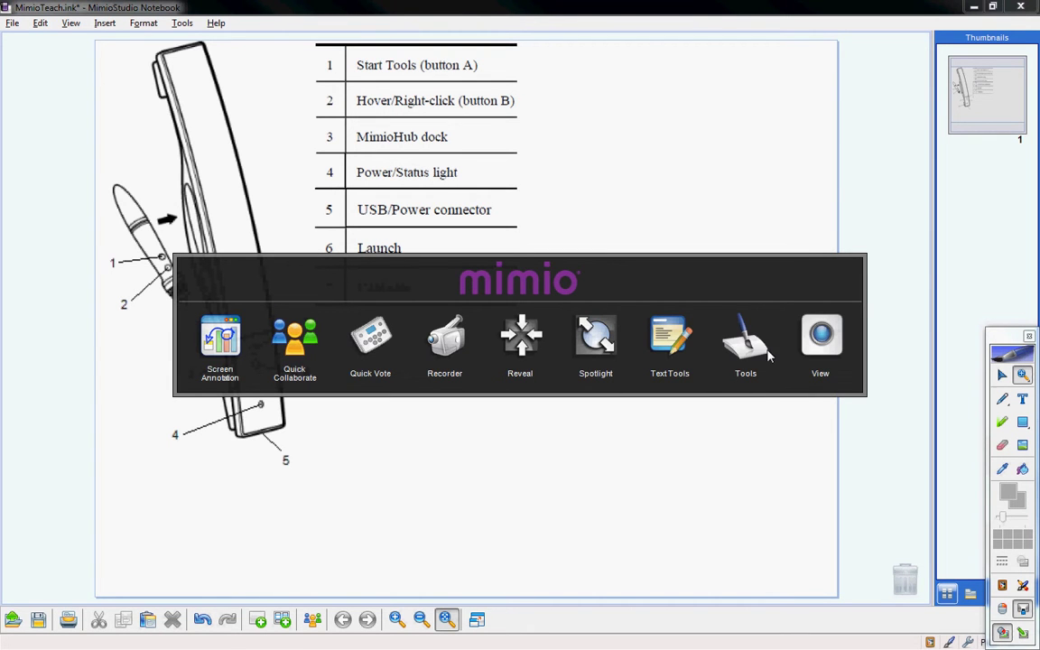
pyautogui.click(734, 447)
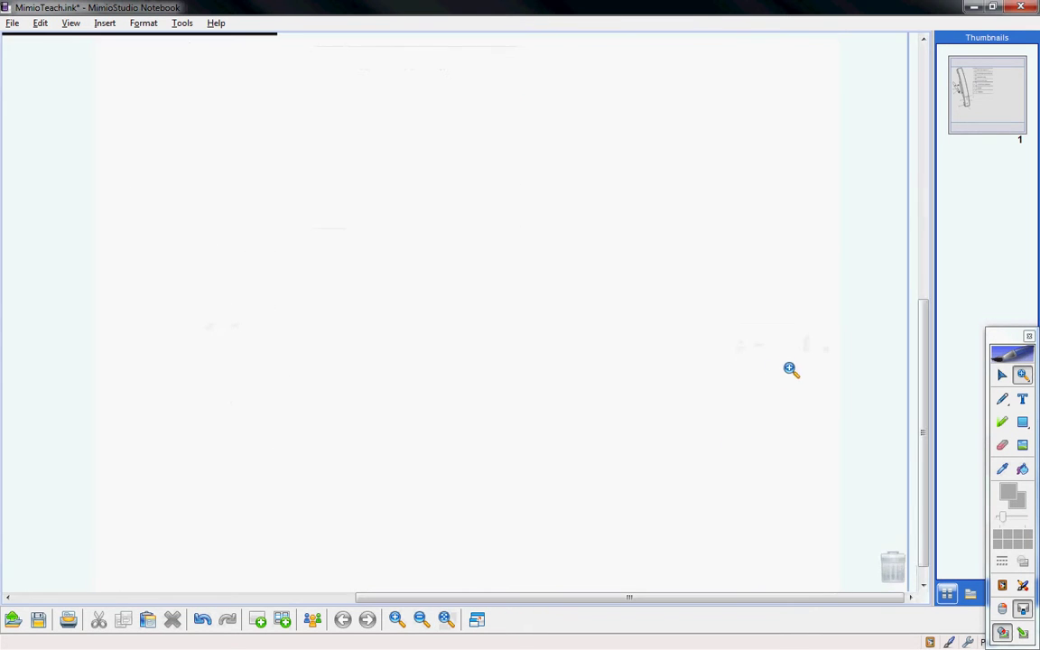
pyautogui.click(447, 620)
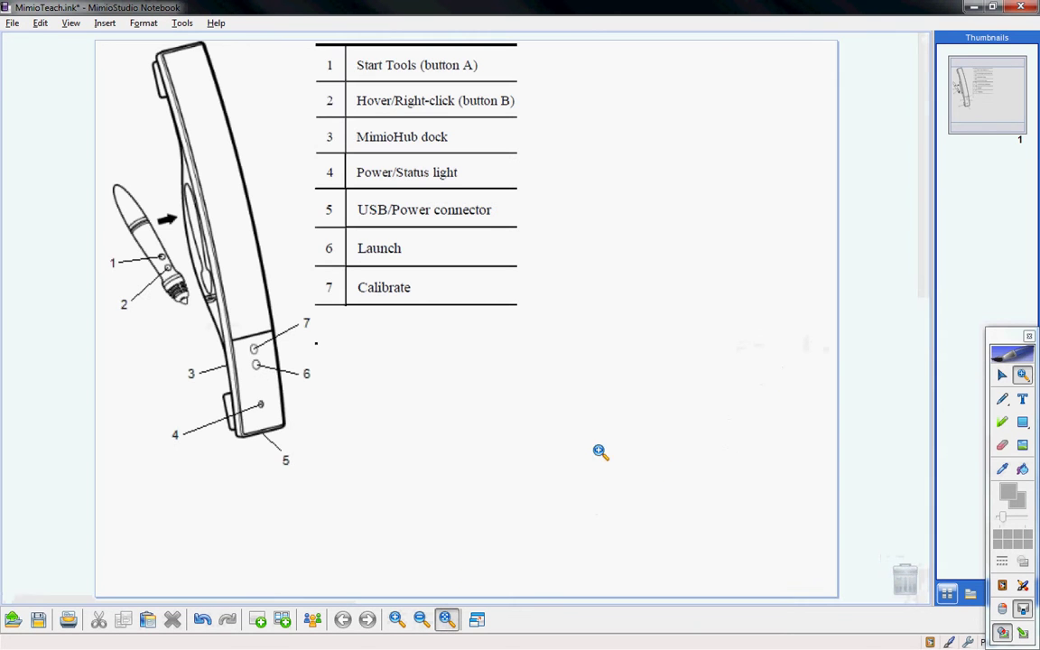
# Practise sweeping selection frames with the selection tool across the table and the blank area beside it
pyautogui.click(1002, 373)
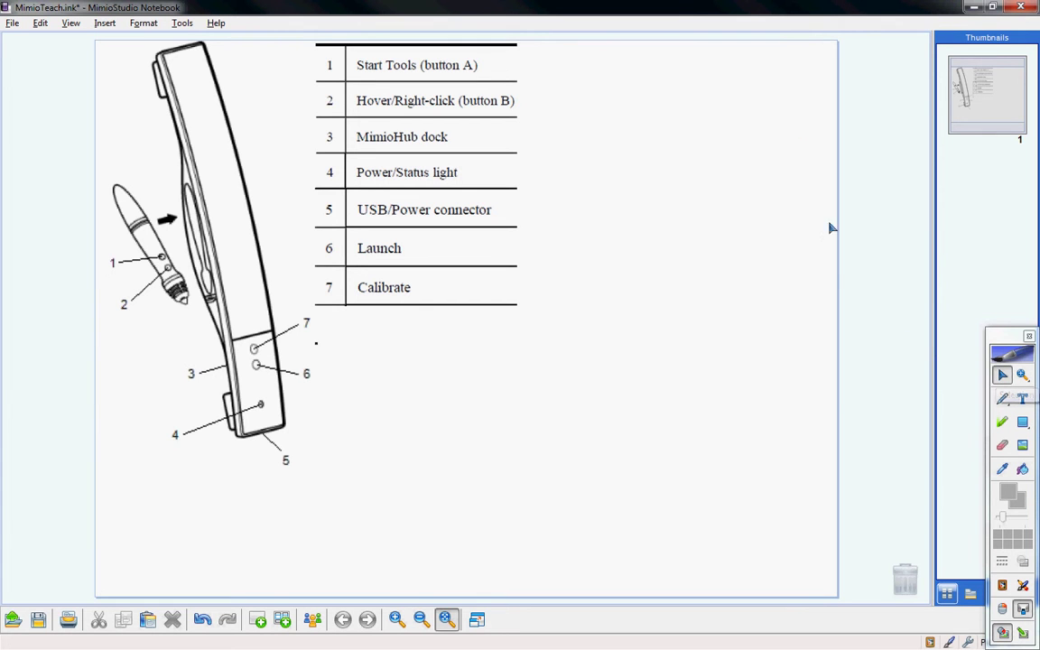
pyautogui.moveTo(716, 73); pyautogui.dragTo(401, 350)
pyautogui.moveTo(584, 73); pyautogui.dragTo(789, 184)
# Draw two thick blue freehand strokes with the Pen in the blank area beside the table, and undo the second one
pyautogui.click(1003, 398)
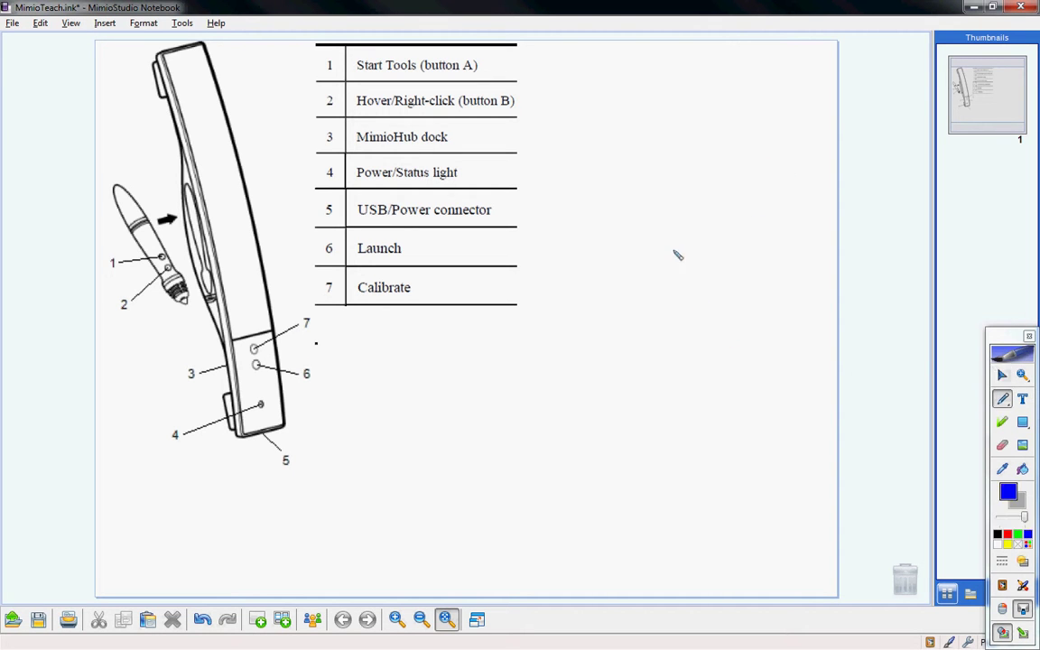
pyautogui.moveTo(592, 204)
pyautogui.mouseDown()
pyautogui.moveTo(648, 151)
pyautogui.moveTo(743, 251)
pyautogui.moveTo(668, 408)
pyautogui.moveTo(579, 425)
pyautogui.mouseUp()
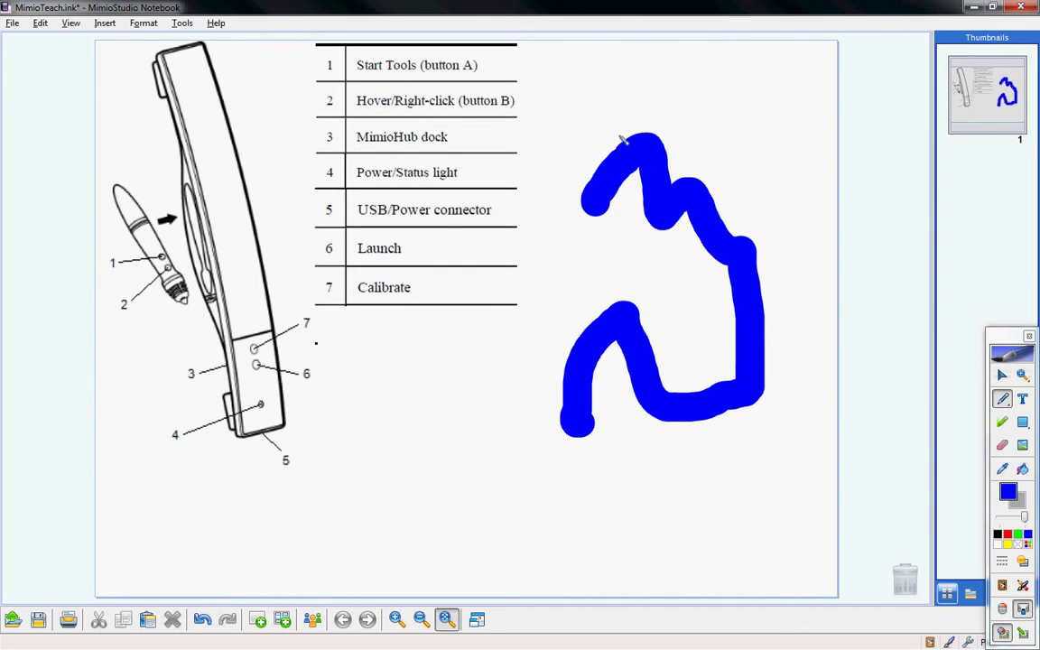
pyautogui.moveTo(578, 110)
pyautogui.mouseDown()
pyautogui.moveTo(760, 175)
pyautogui.moveTo(785, 285)
pyautogui.mouseUp()
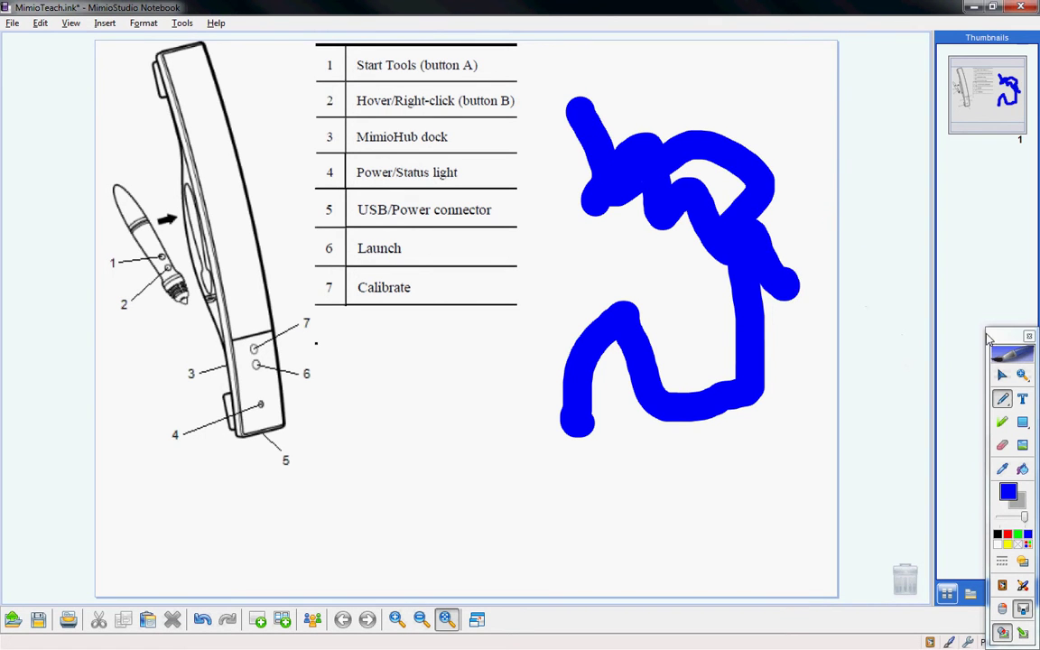
pyautogui.hotkey('ctrl', 'z')
# Move the blue freehand stroke slightly down the page and delete it by moving it into the trash can
pyautogui.click(697, 202)
pyautogui.moveTo(697, 202)
pyautogui.mouseDown()
pyautogui.moveTo(755, 170)
pyautogui.moveTo(604, 186)
pyautogui.moveTo(696, 274)
pyautogui.moveTo(693, 238)
pyautogui.mouseUp()
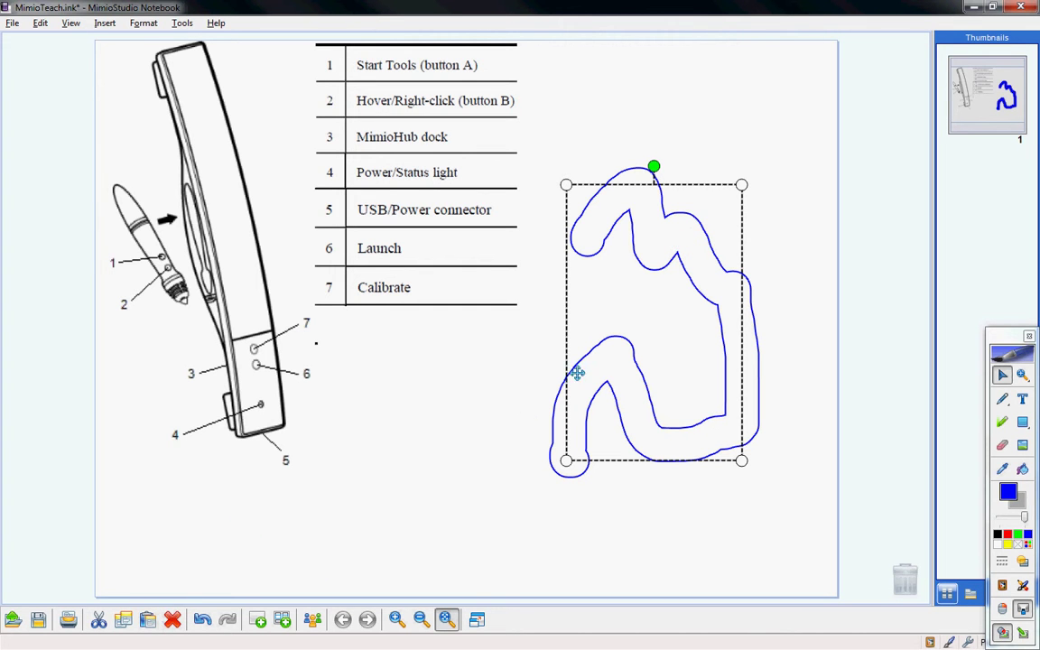
pyautogui.moveTo(669, 234)
pyautogui.mouseDown()
pyautogui.moveTo(816, 419)
pyautogui.moveTo(906, 580)
pyautogui.mouseUp()
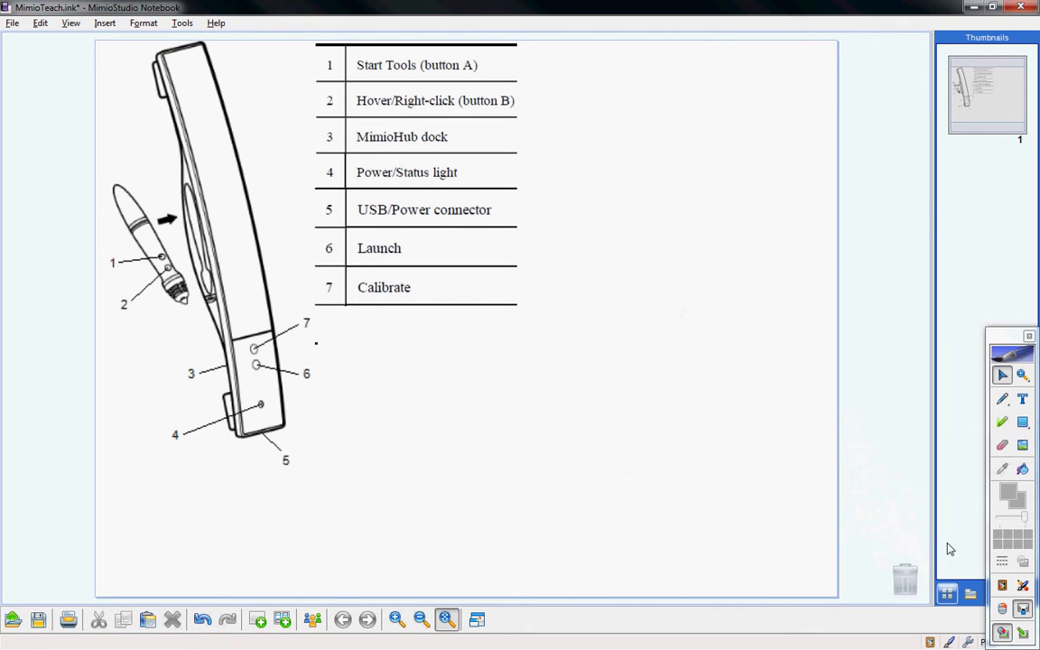
# Undo and redo the stroke's deletion, and undo back to the page without the blue freehand stroke
pyautogui.click(203, 620)
pyautogui.click(228, 621)
pyautogui.click(203, 620)
pyautogui.click(202, 621)
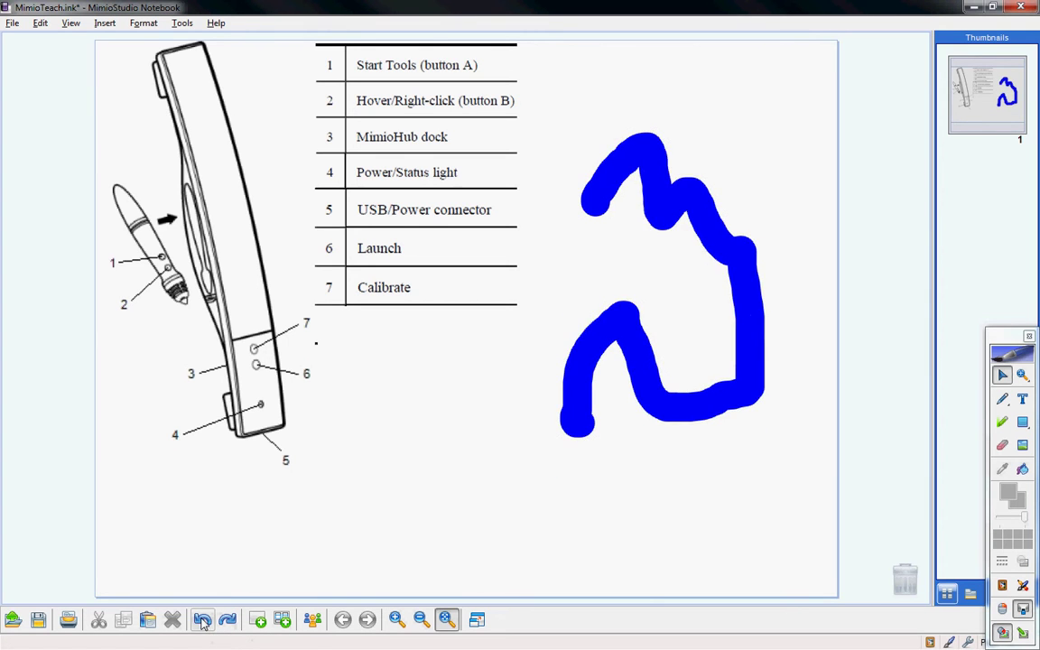
pyautogui.click(203, 620)
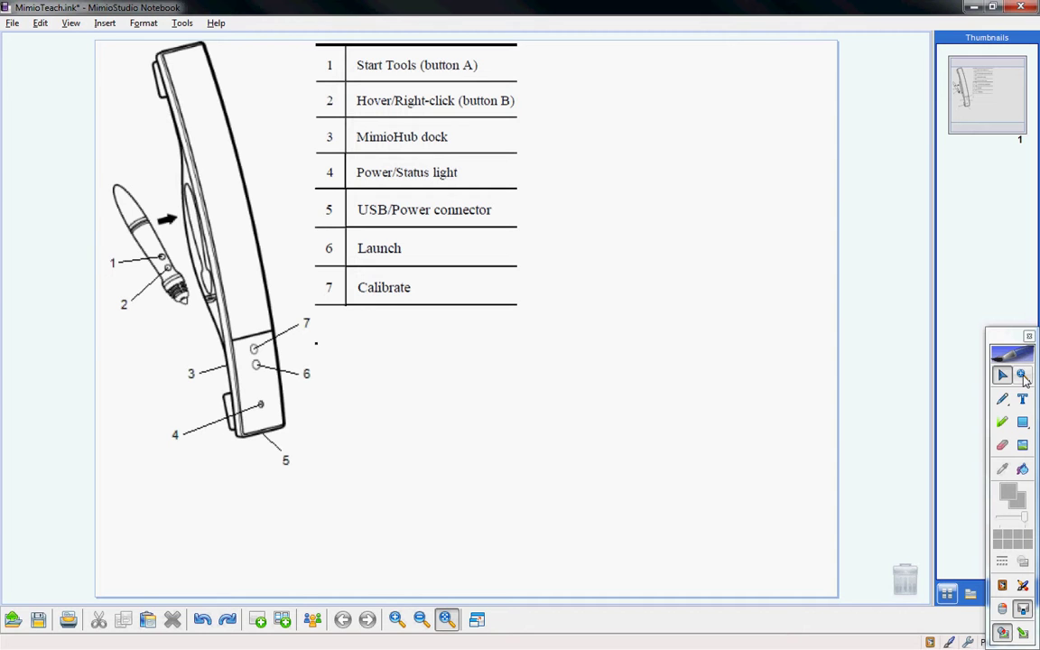
# Zoom in twice on the "Start Tools (button A)" row of the table and return to the full-page zoom
pyautogui.click(1023, 377)
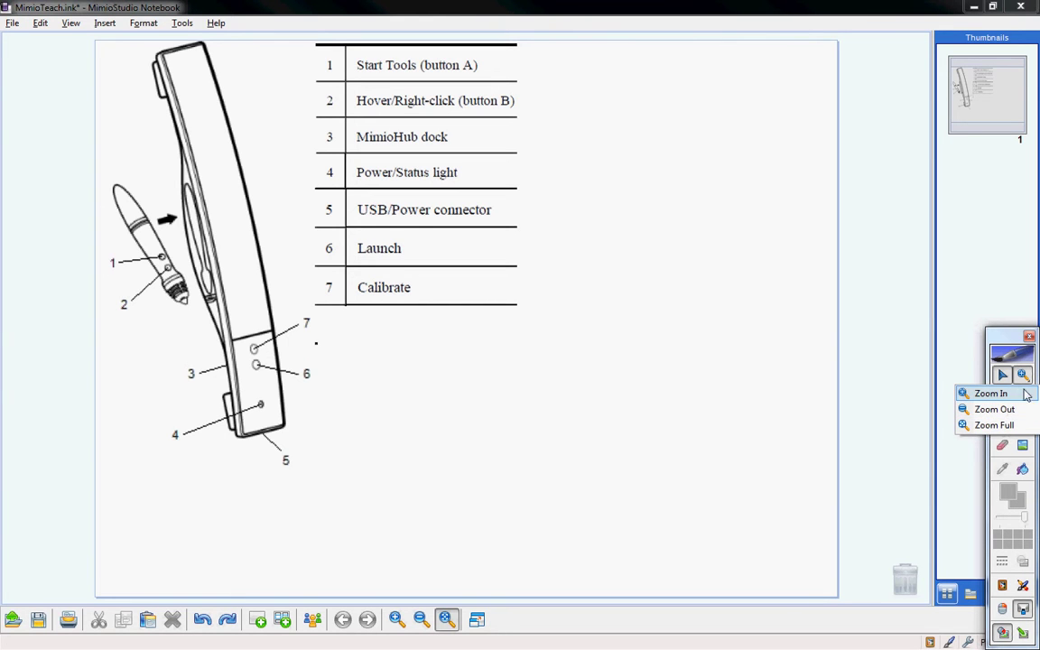
pyautogui.click(1010, 395)
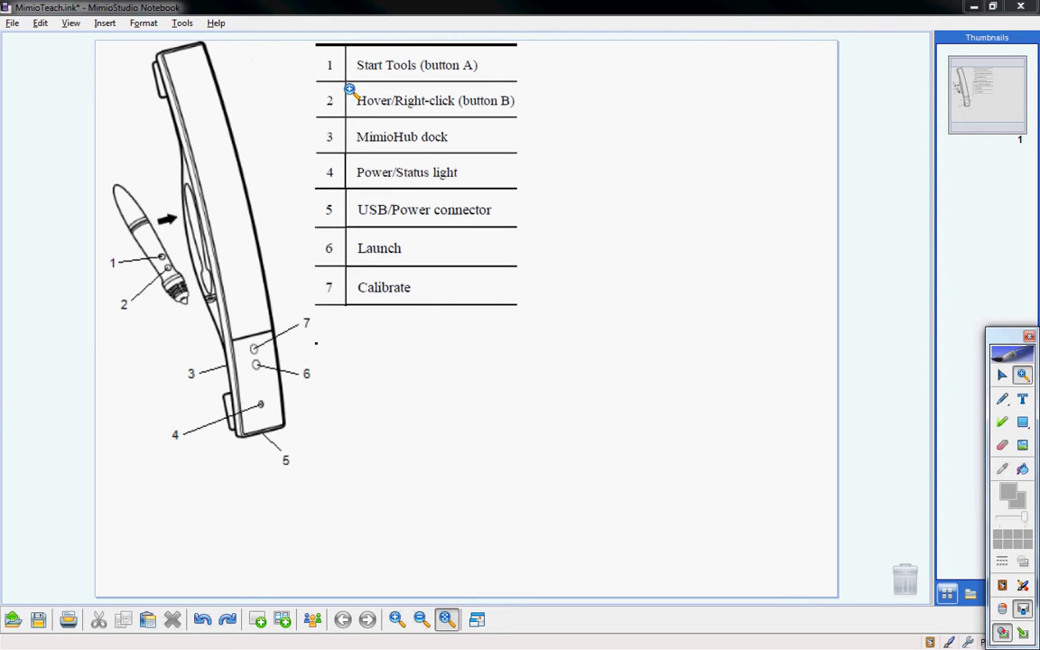
pyautogui.click(417, 65)
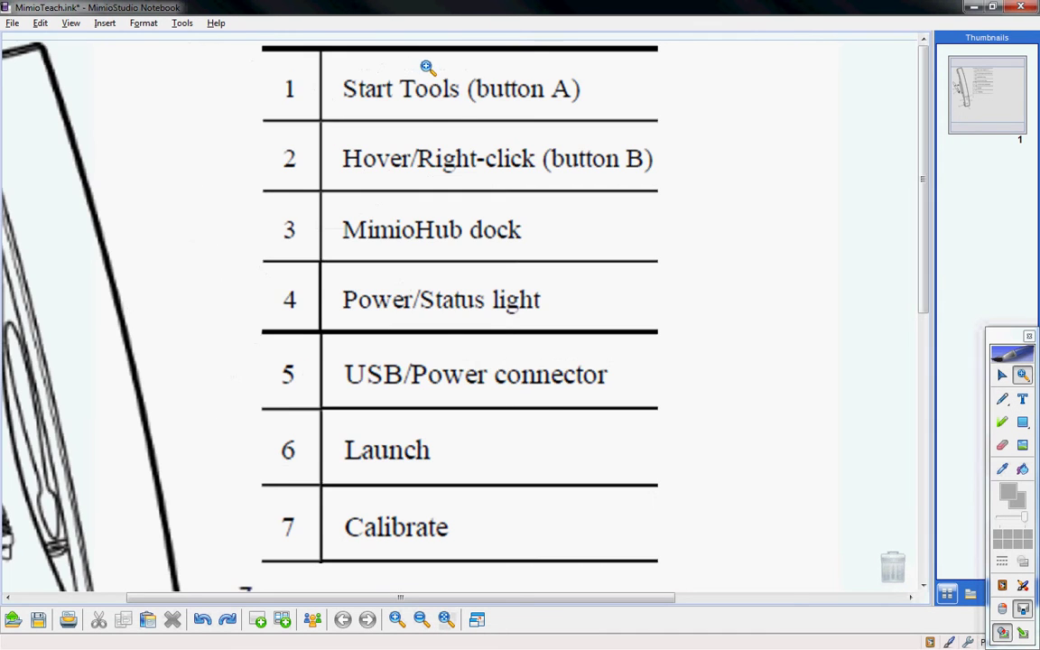
pyautogui.click(467, 91)
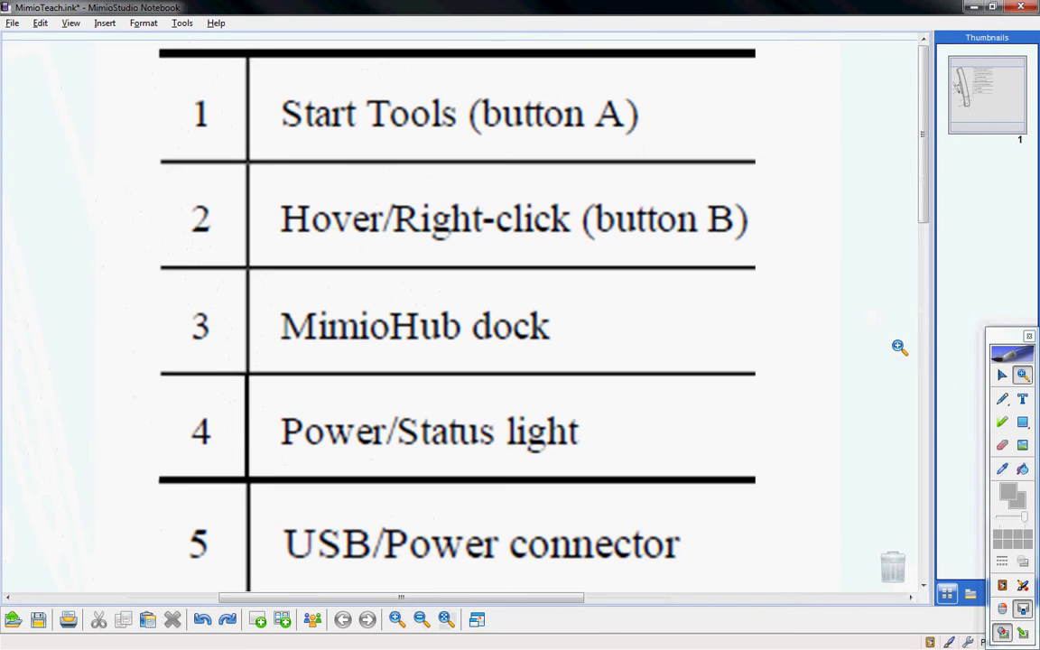
pyautogui.click(1024, 376)
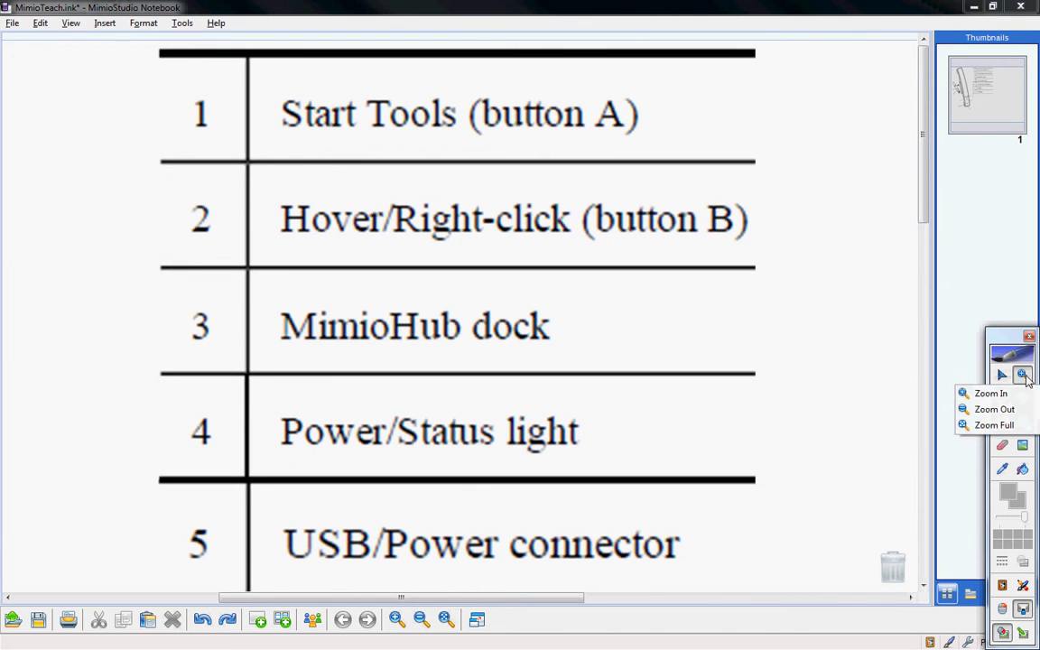
pyautogui.click(995, 424)
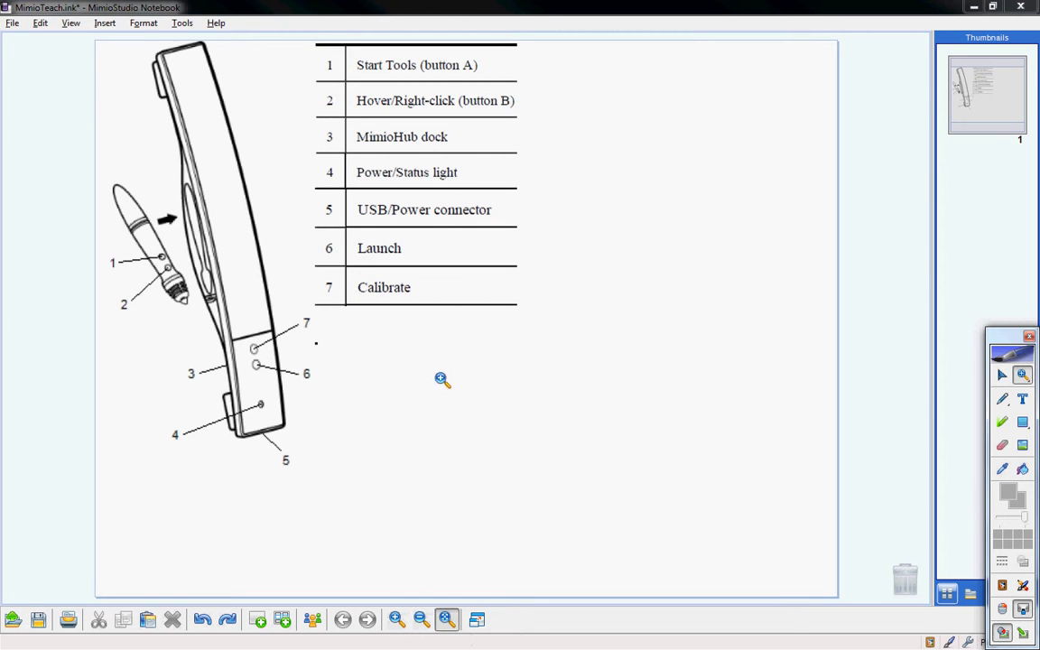
# Enlarge the middle of the page with repeated Zoom In steps
pyautogui.click(398, 619)
pyautogui.click(398, 619)
pyautogui.click(397, 620)
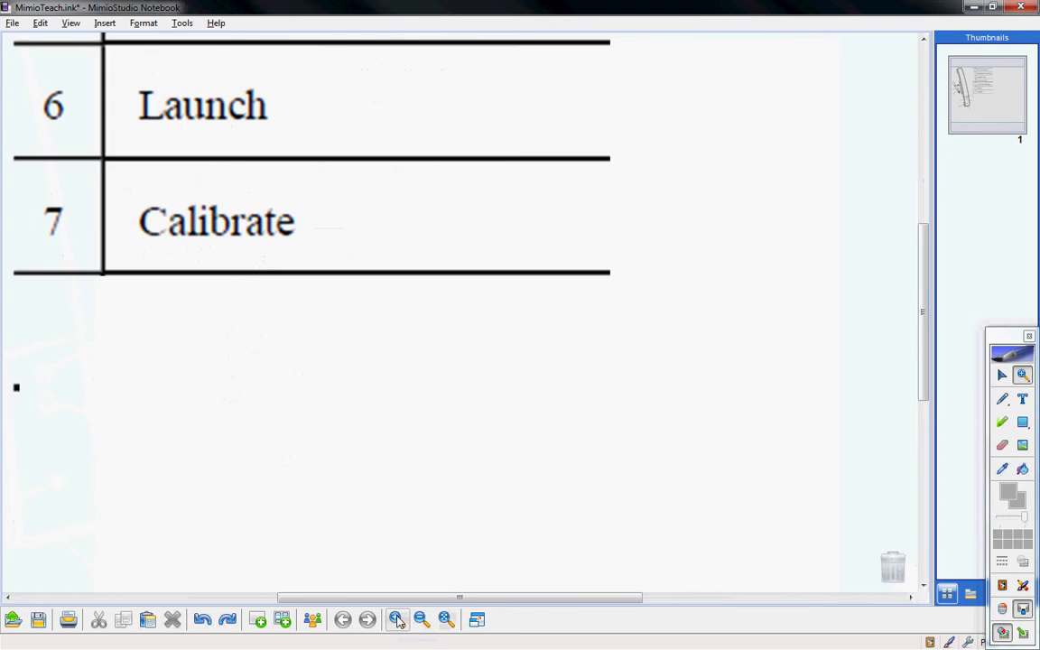
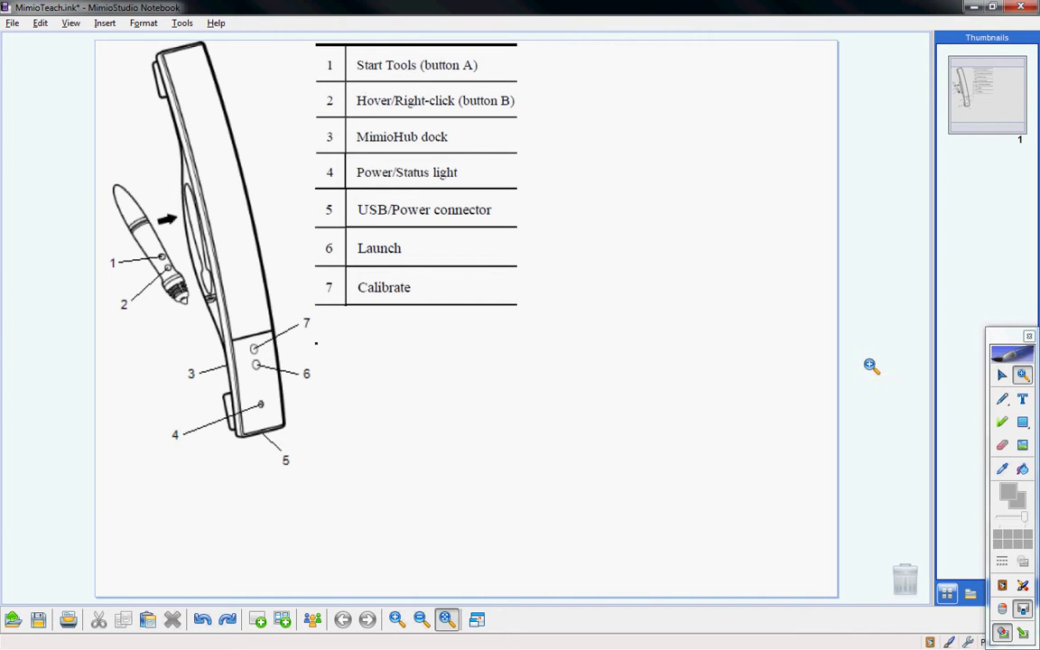
# Draw four blue horizontal Pen lines beside and below the table: very thick, medium, hairline, and slightly thinner than the medium one
pyautogui.click(1004, 400)
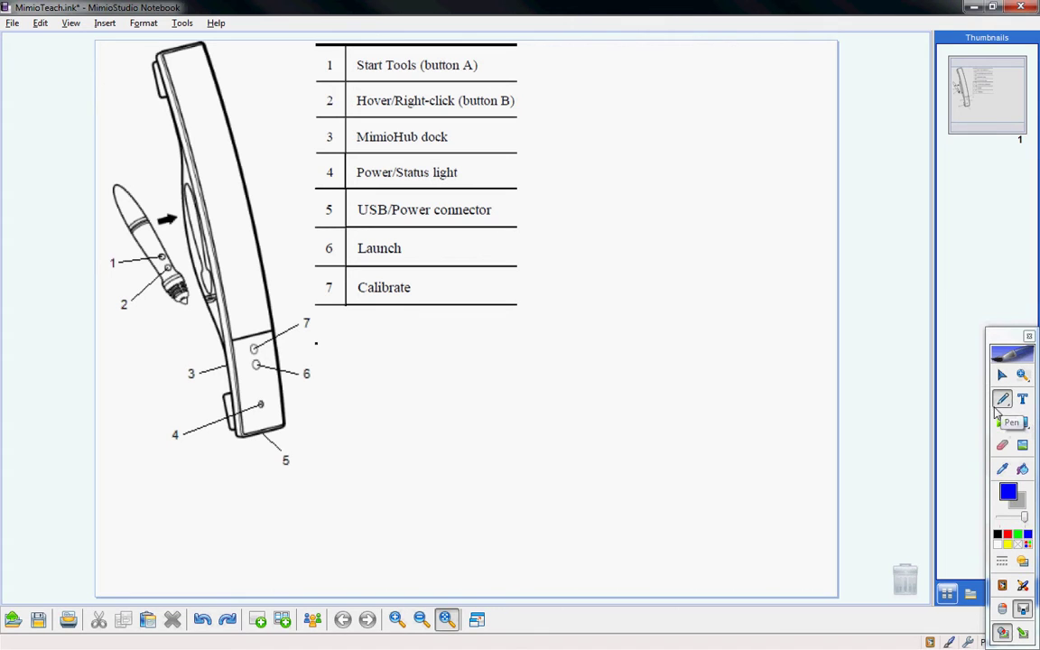
pyautogui.moveTo(579, 262); pyautogui.dragTo(791, 262)
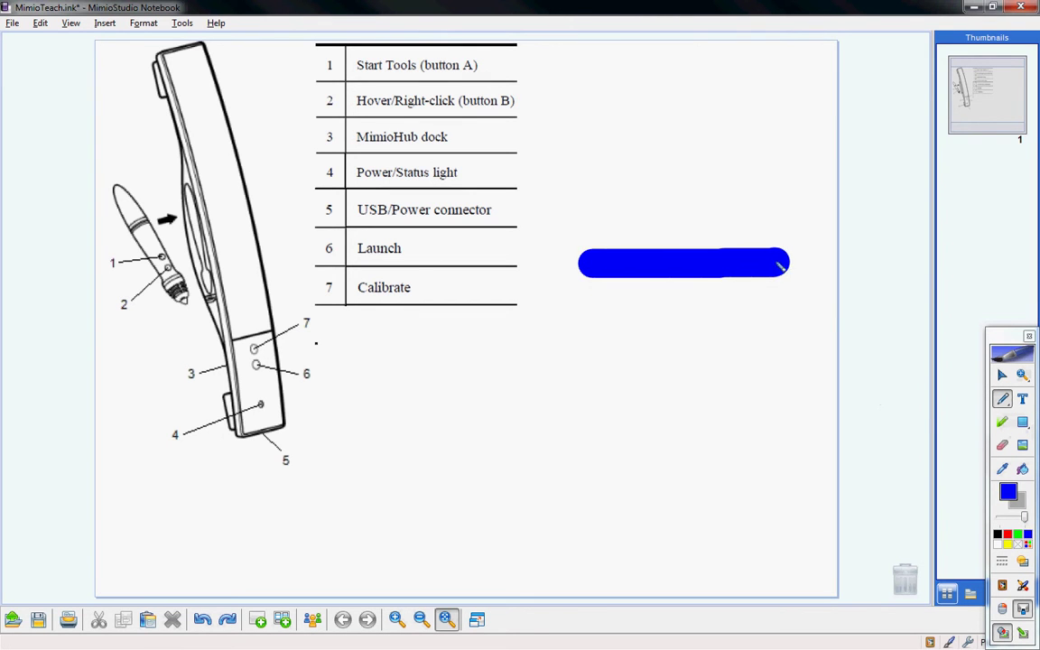
pyautogui.moveTo(1026, 517); pyautogui.dragTo(1010, 517)
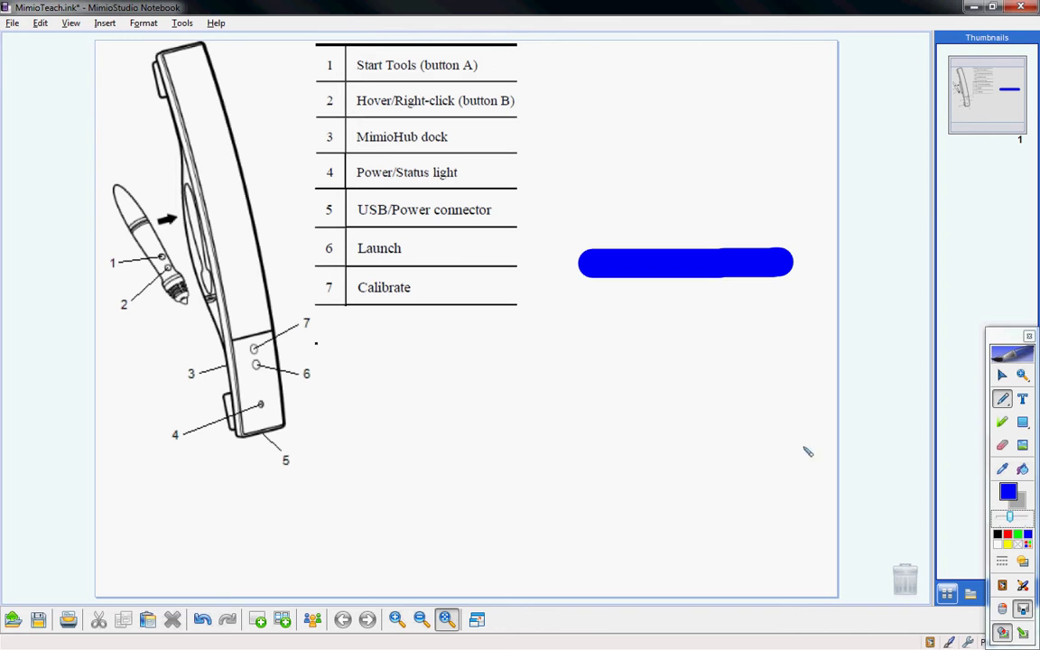
pyautogui.moveTo(581, 307); pyautogui.dragTo(771, 308)
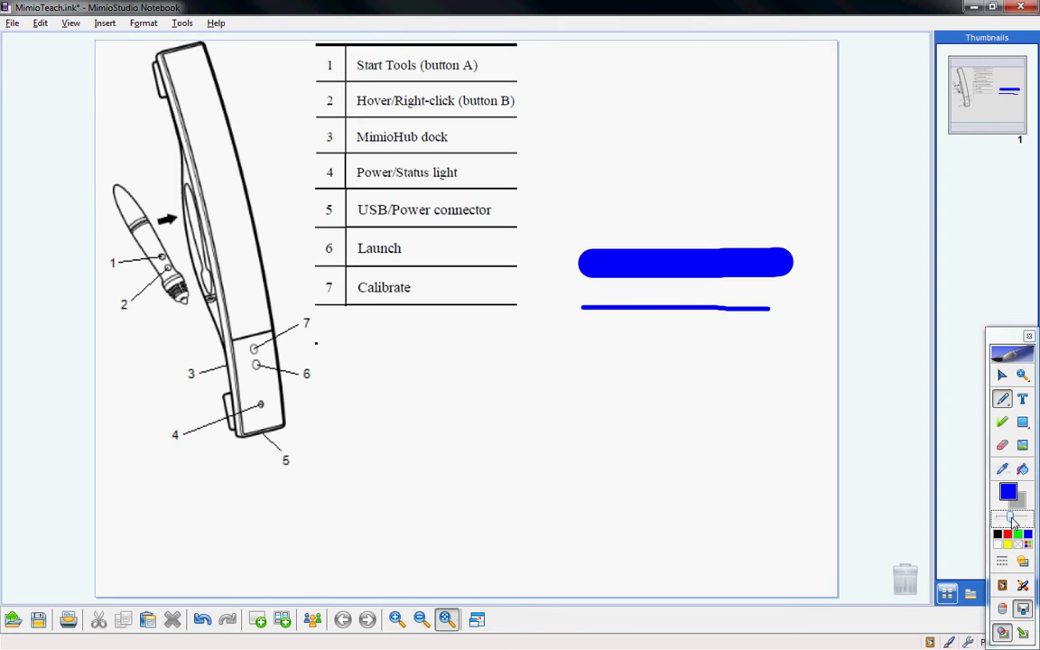
pyautogui.moveTo(1010, 519); pyautogui.dragTo(999, 517)
pyautogui.moveTo(585, 335); pyautogui.dragTo(777, 341)
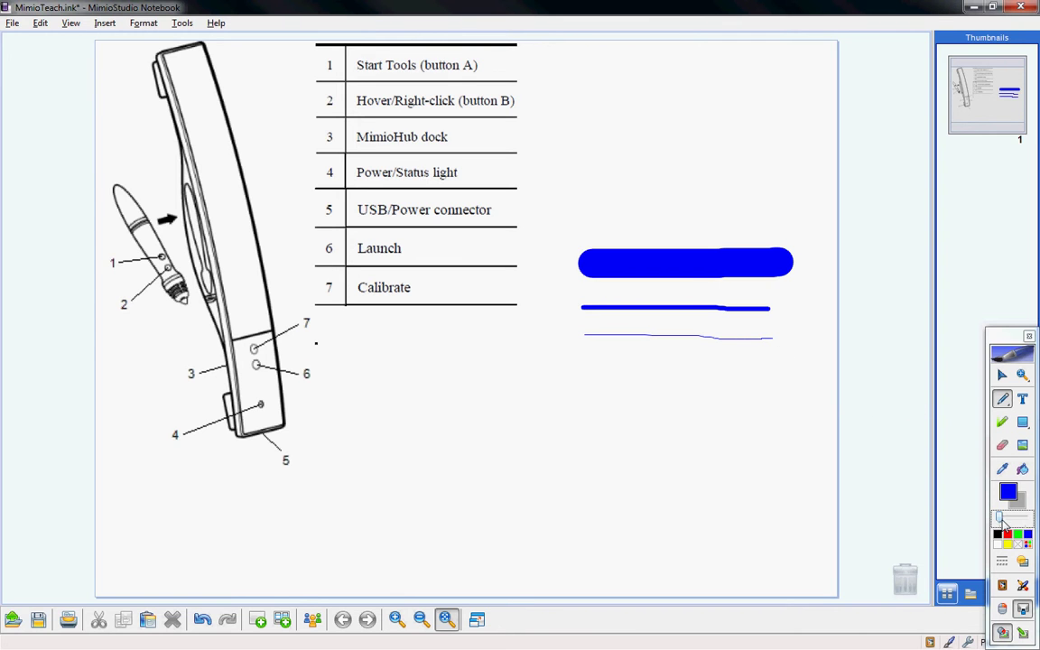
pyautogui.moveTo(1000, 519); pyautogui.dragTo(1008, 521)
pyautogui.moveTo(589, 365); pyautogui.dragTo(770, 372)
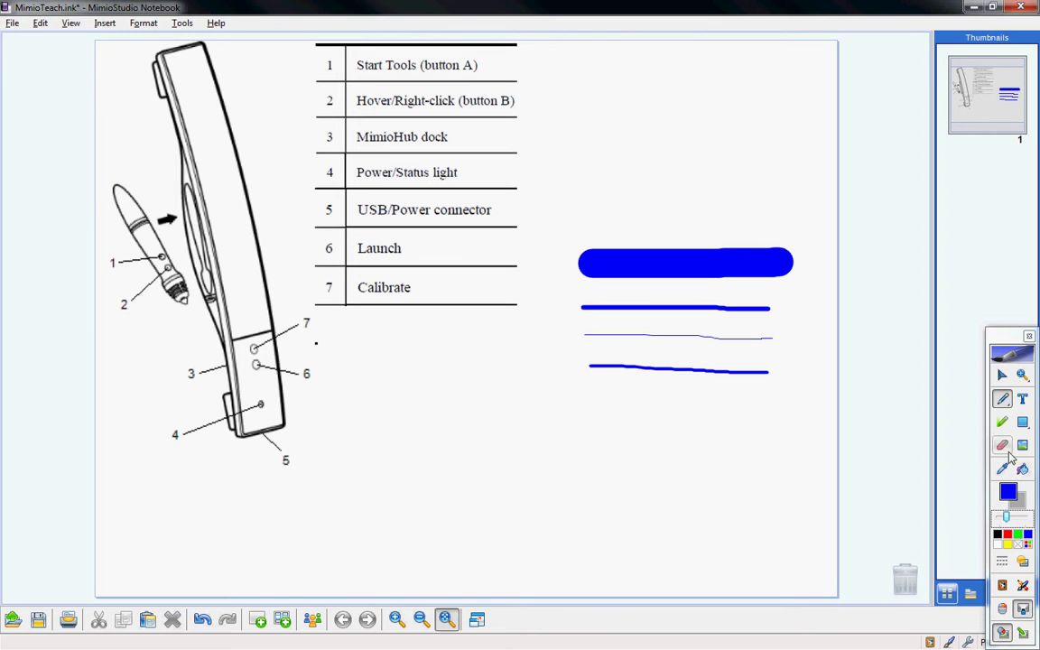
# Switch the drawing tool from Pen to Brush and set its colour to red
pyautogui.click(1002, 400)
pyautogui.click(1003, 400)
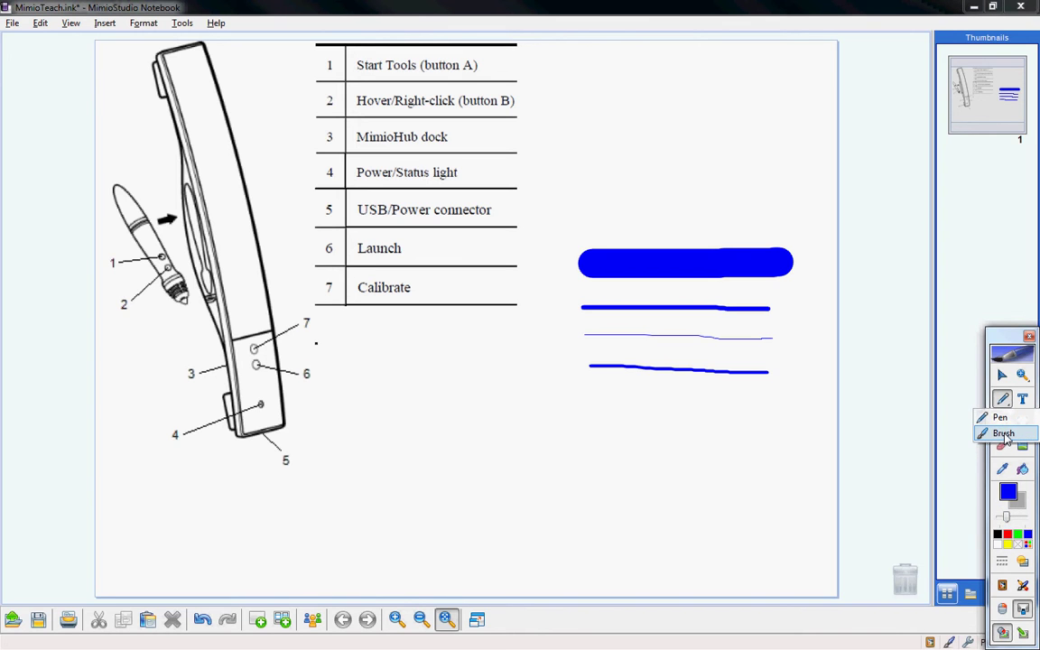
pyautogui.click(1005, 434)
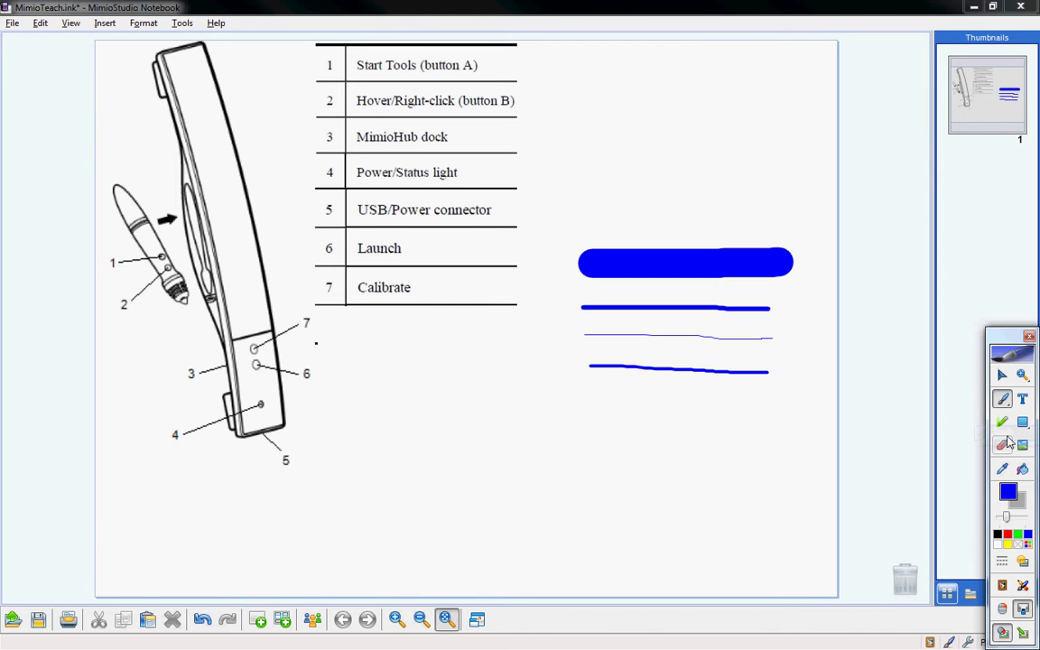
pyautogui.click(1009, 536)
pyautogui.click(1003, 446)
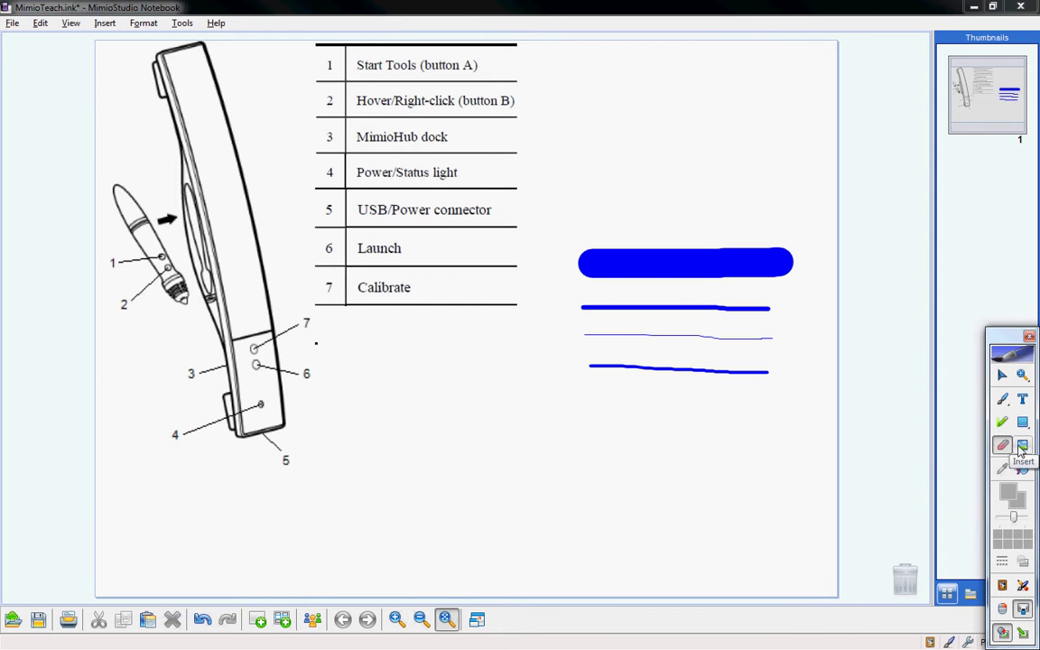
pyautogui.click(1004, 400)
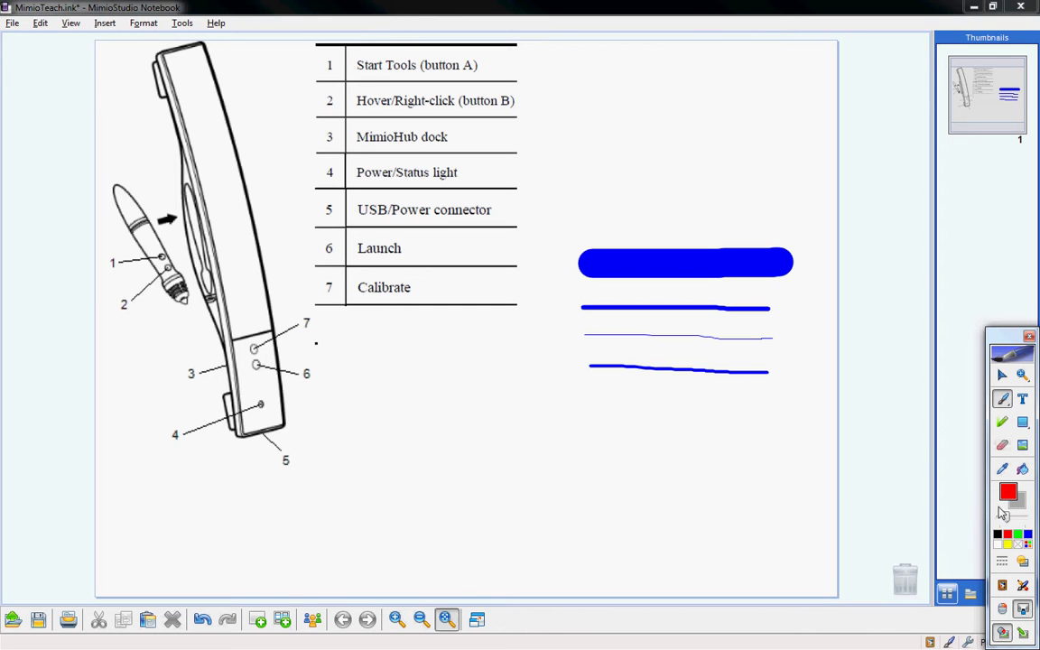
# Paint a winding red Brush stroke at maximum thickness above the blue lines, and undo it
pyautogui.moveTo(1005, 515)
pyautogui.moveTo(567, 105)
pyautogui.mouseDown()
pyautogui.moveTo(725, 113)
pyautogui.moveTo(750, 178)
pyautogui.moveTo(700, 181)
pyautogui.moveTo(574, 149)
pyautogui.moveTo(635, 235)
pyautogui.mouseUp()
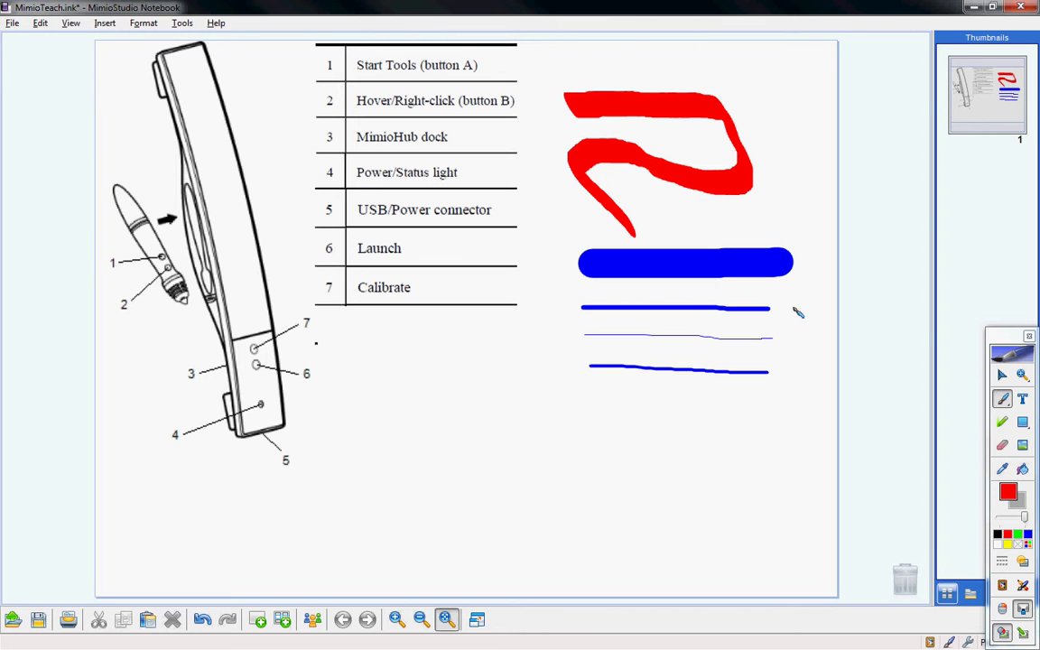
pyautogui.hotkey('ctrl', 'z')
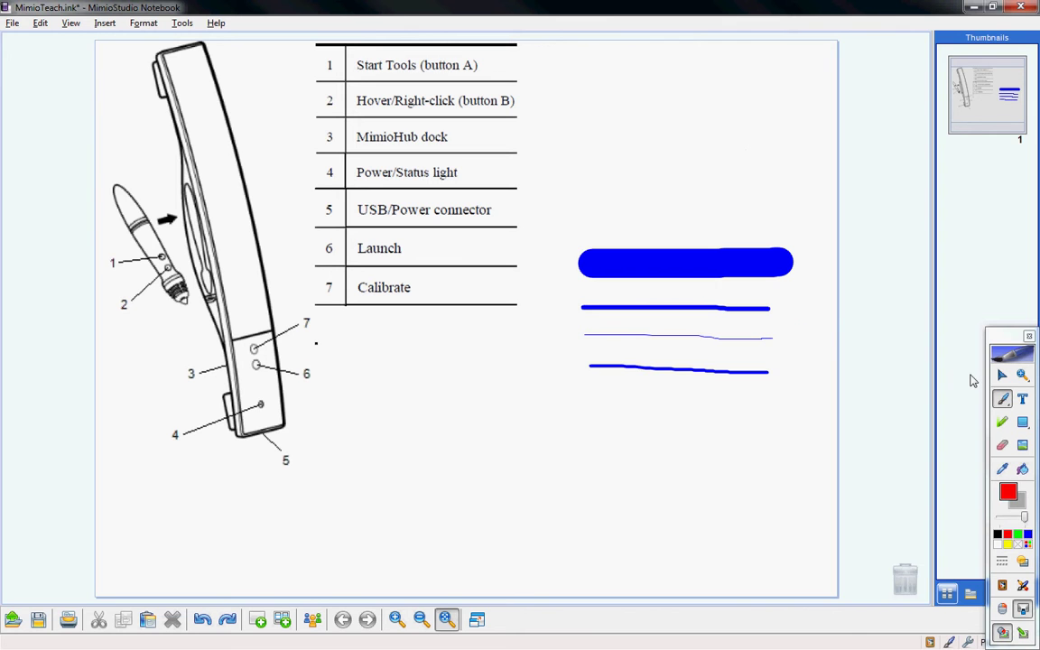
# Undo the four blue Pen lines one after another
pyautogui.hotkey('ctrl', 'z')
pyautogui.hotkey('ctrl', 'z')
pyautogui.hotkey('ctrl', 'z')
pyautogui.hotkey('ctrl', 'z')
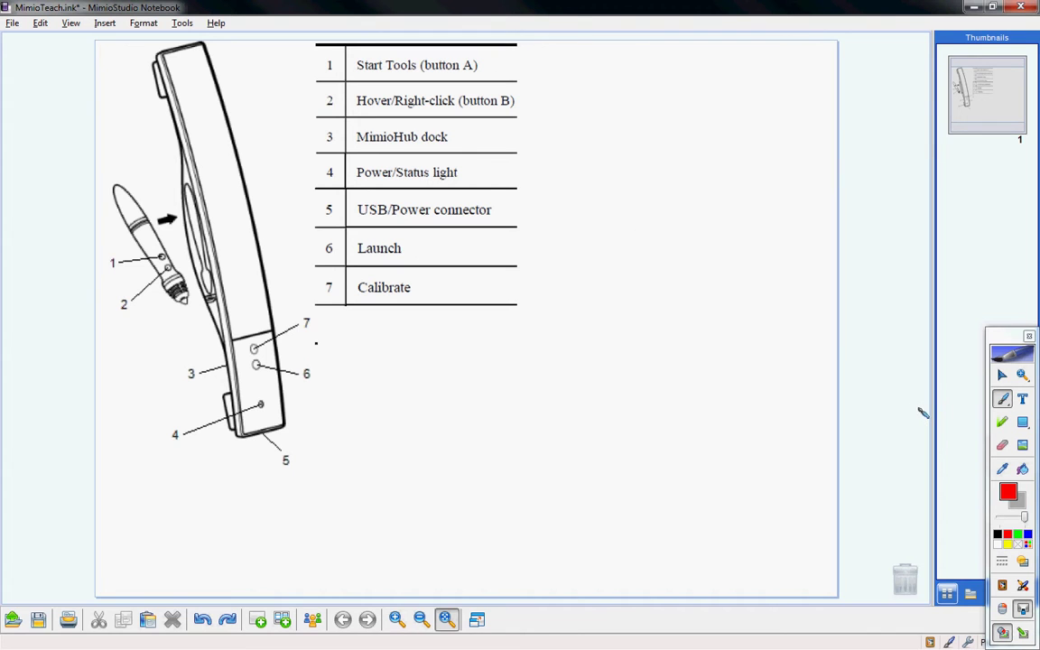
# Add the text "For example" to the page with the Text tool and move it below the table
pyautogui.click(1003, 402)
pyautogui.click(1024, 400)
pyautogui.click(525, 327)
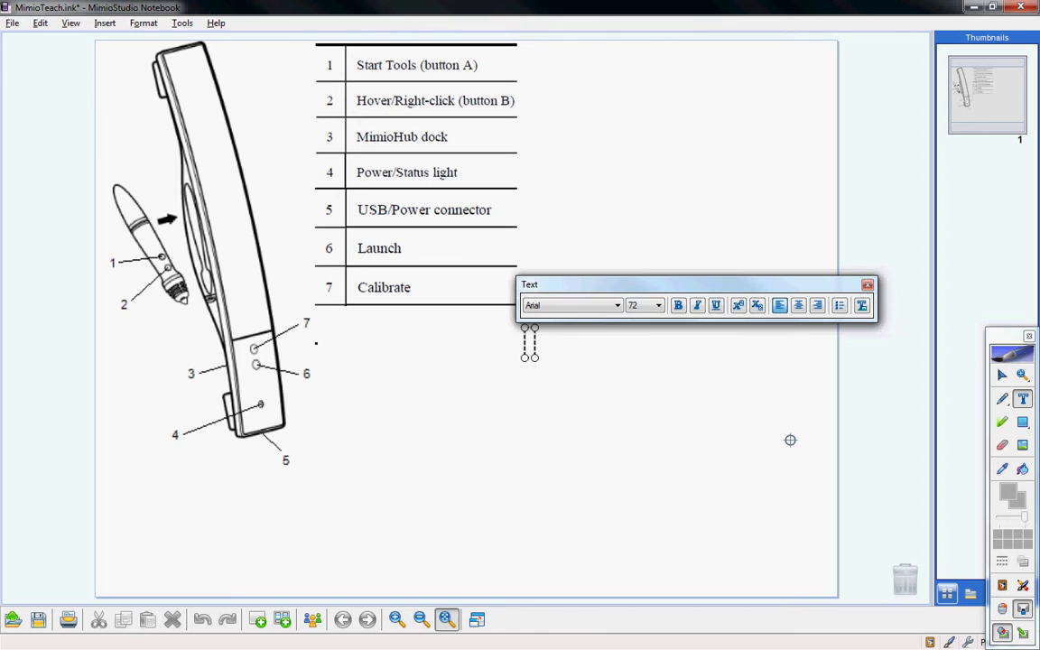
pyautogui.write('For ')
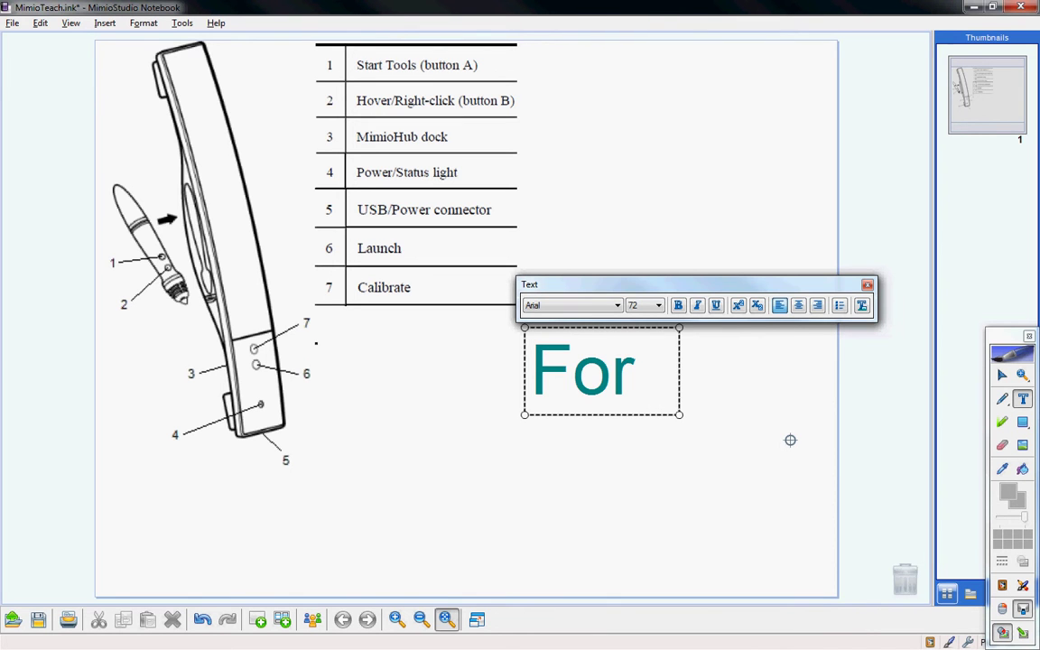
pyautogui.write('example')
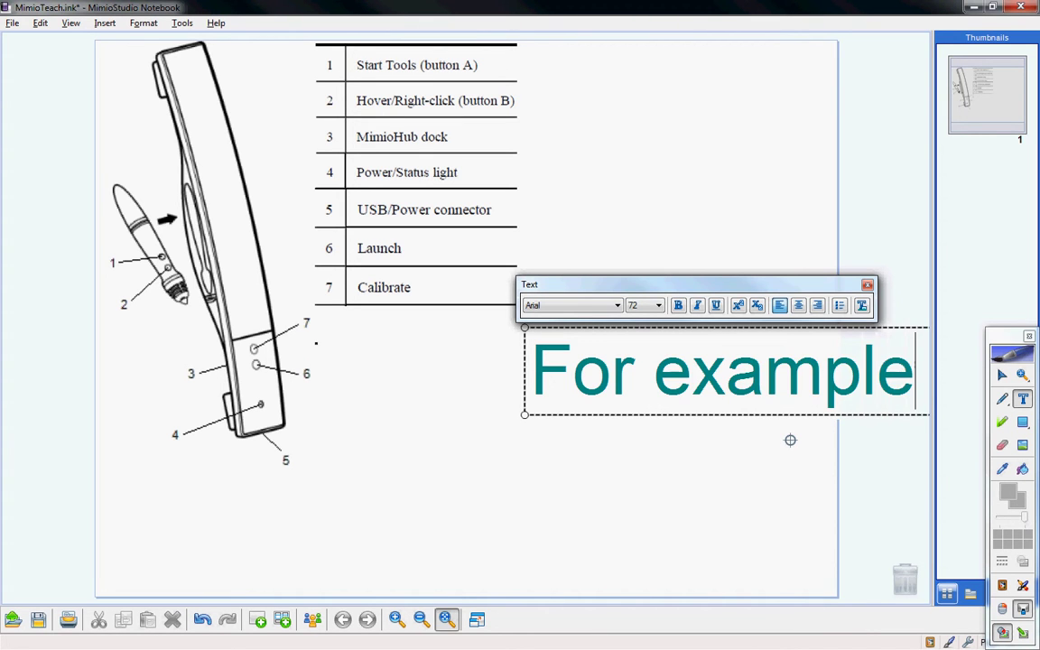
pyautogui.moveTo(727, 411); pyautogui.dragTo(648, 477)
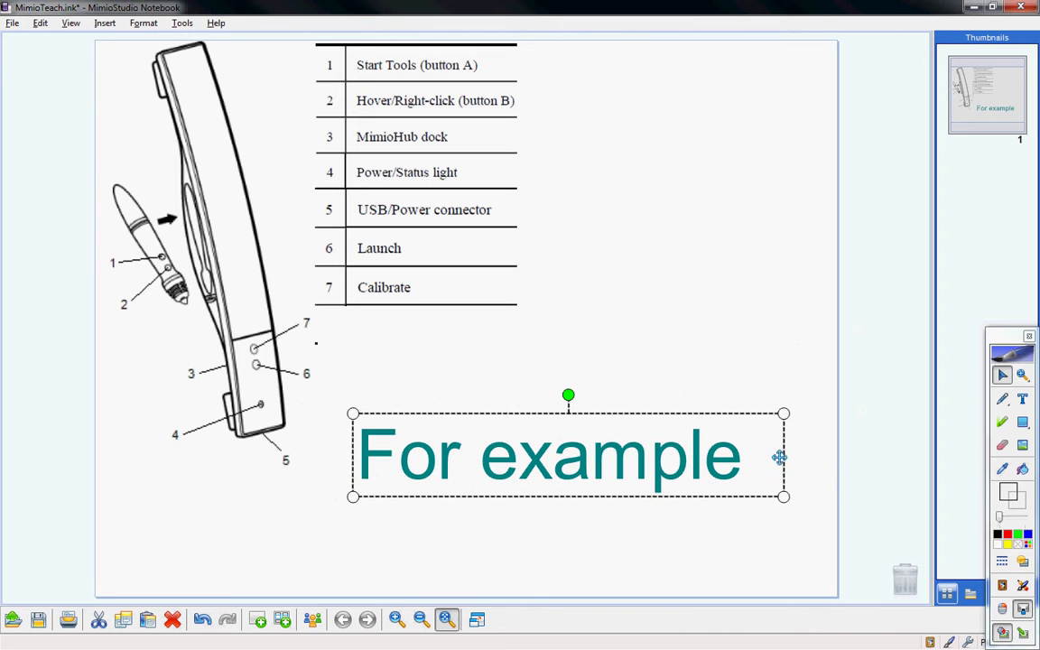
# Centre the "For example" text within its box, and restore its left alignment
pyautogui.doubleClick(743, 456)
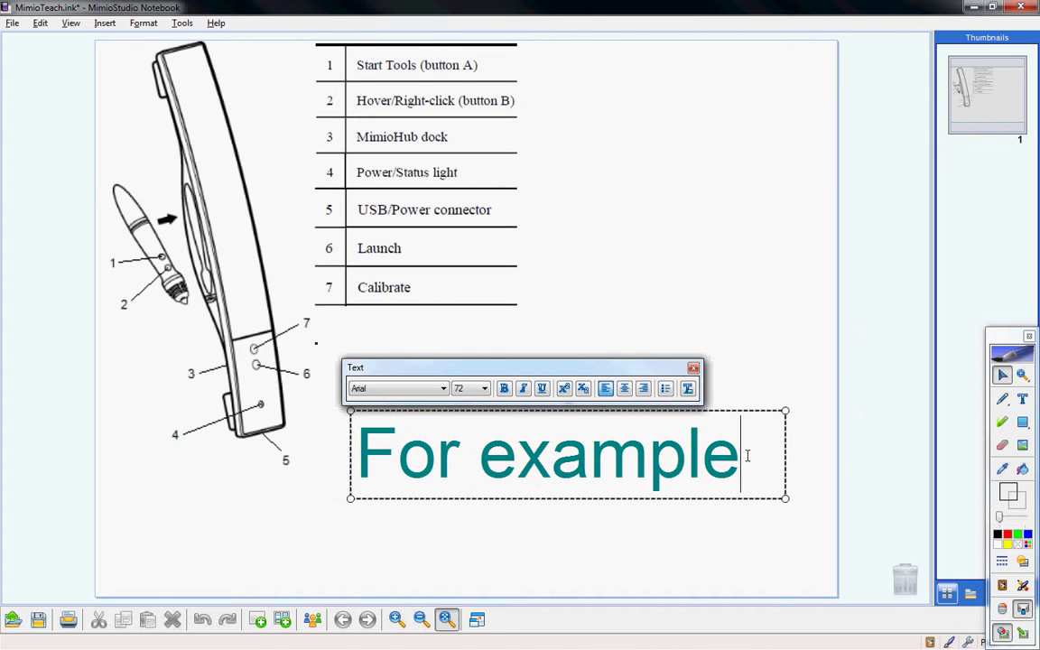
pyautogui.moveTo(746, 456); pyautogui.dragTo(343, 456)
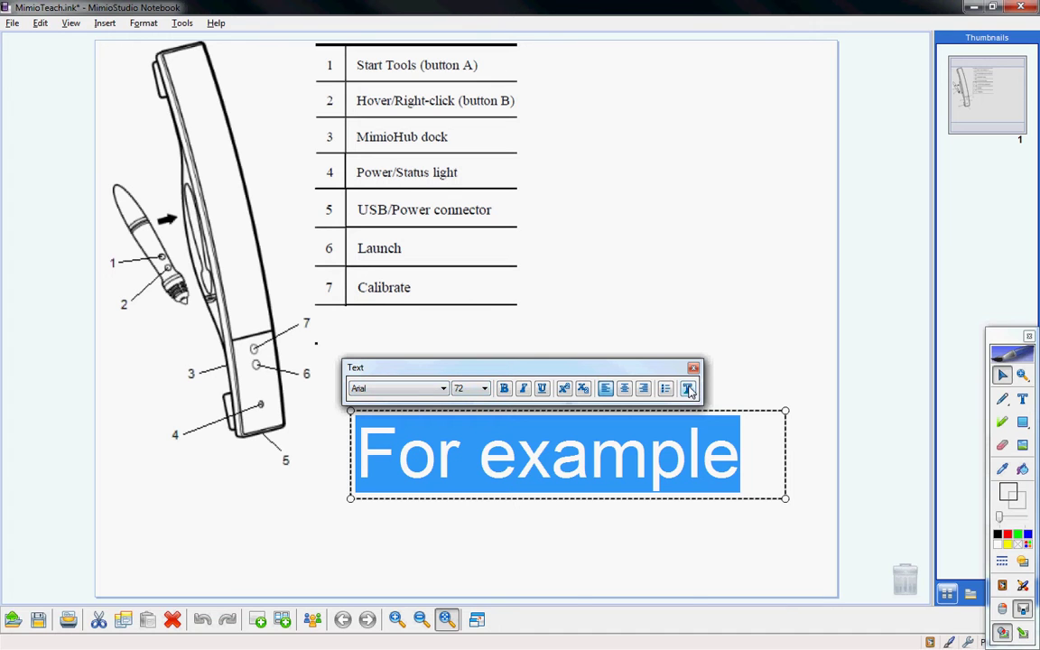
pyautogui.click(624, 388)
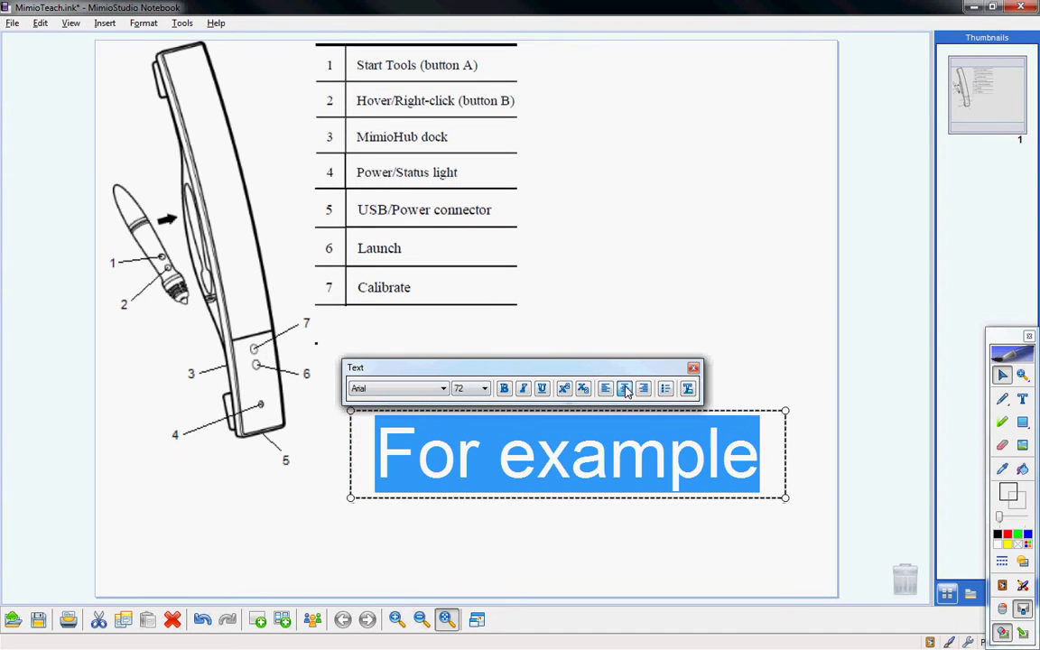
pyautogui.click(605, 389)
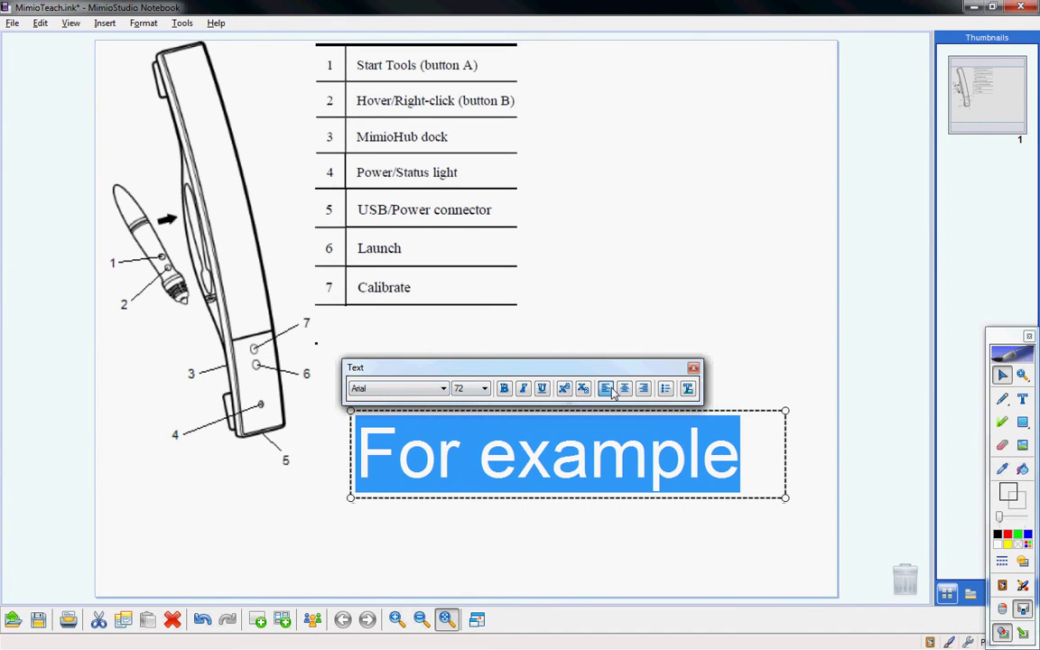
pyautogui.click(703, 415)
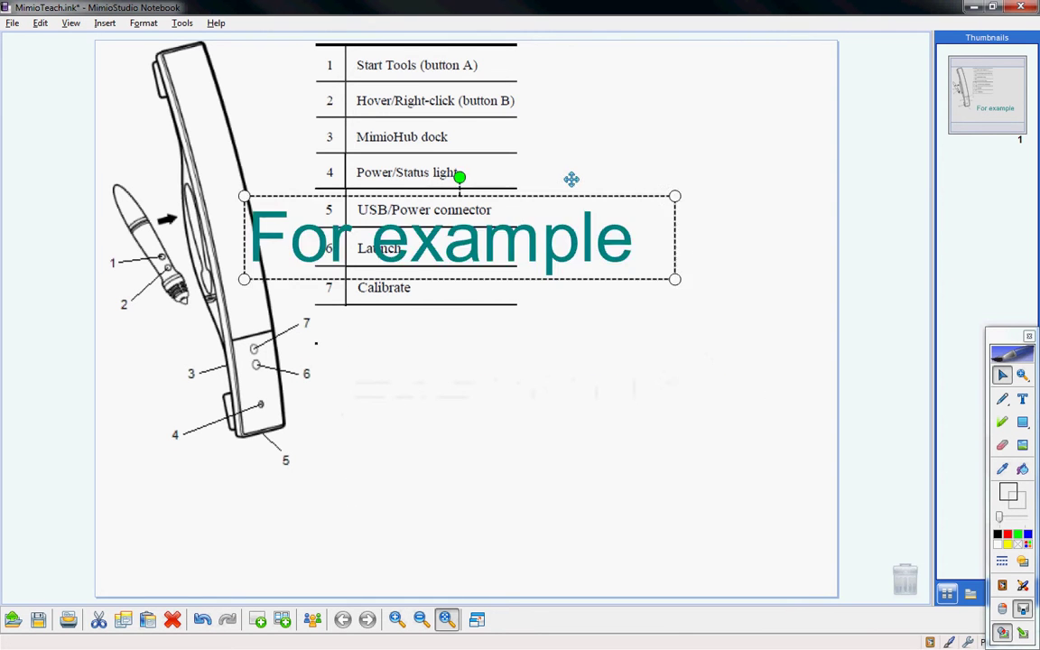
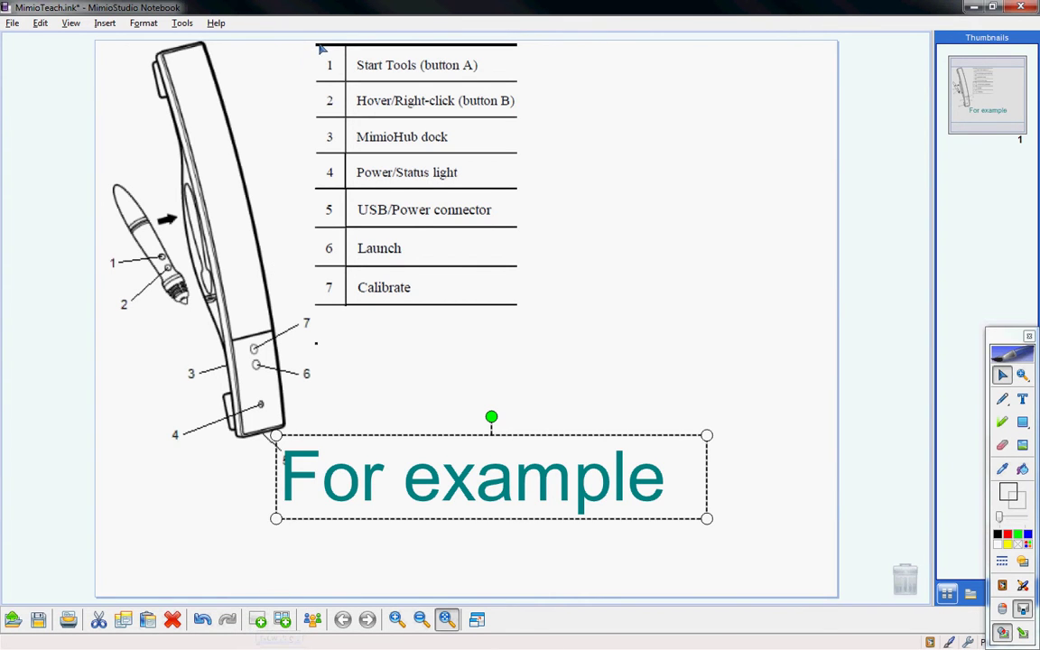
# Add a new blank page 2, and switch between the two pages, ending on page 1
pyautogui.click(258, 622)
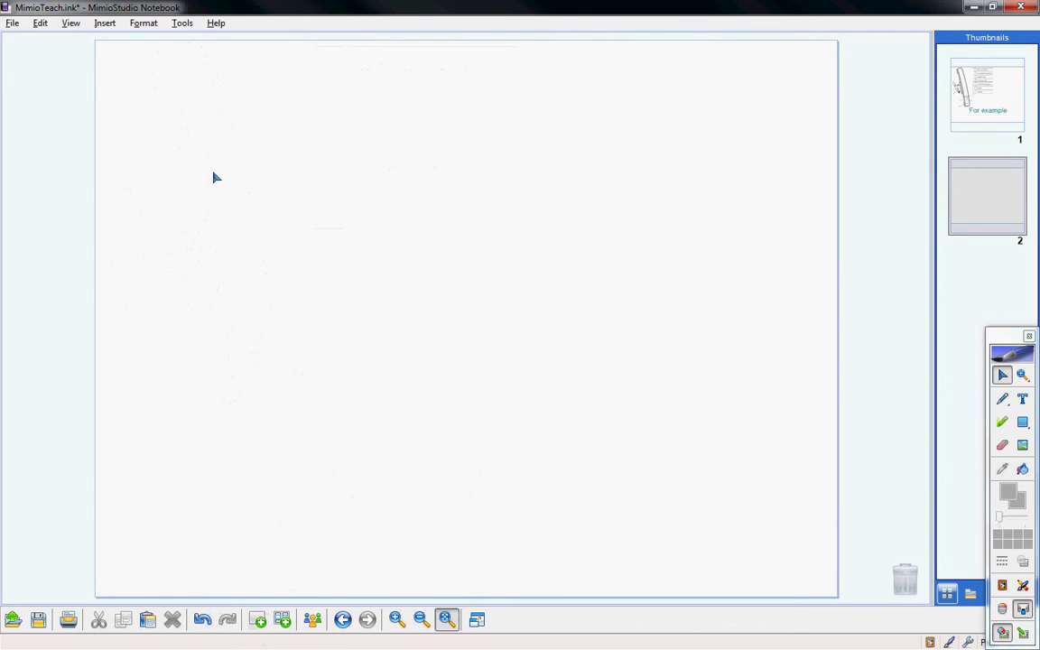
pyautogui.click(1011, 89)
pyautogui.click(1004, 197)
pyautogui.click(1003, 109)
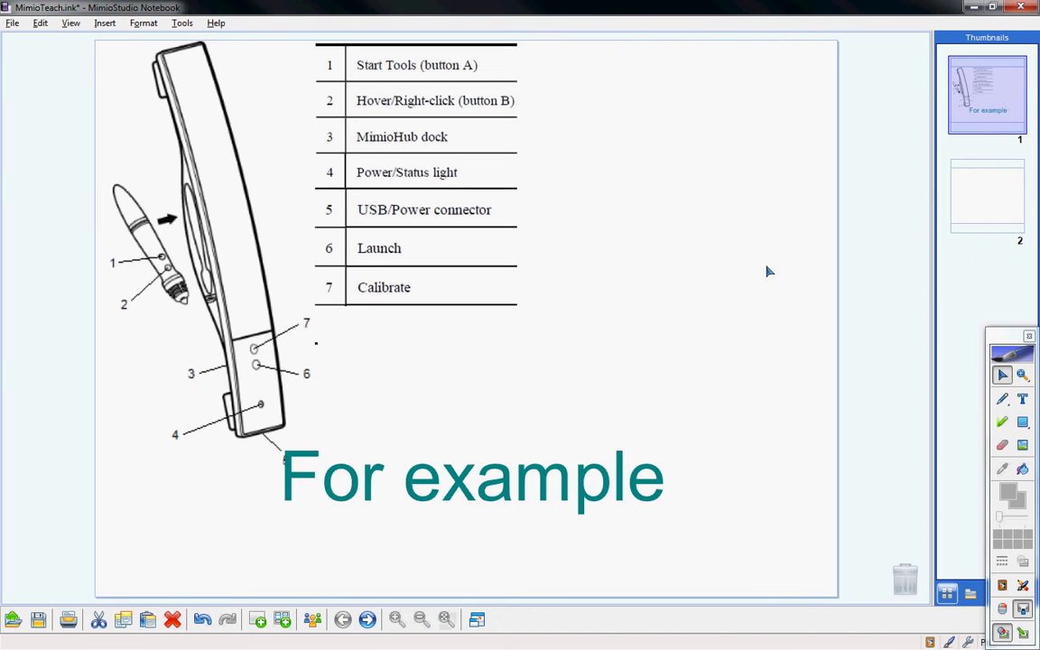
# Copy the "For example" text, cut it from page 1, and bring it back to its place
pyautogui.click(592, 457)
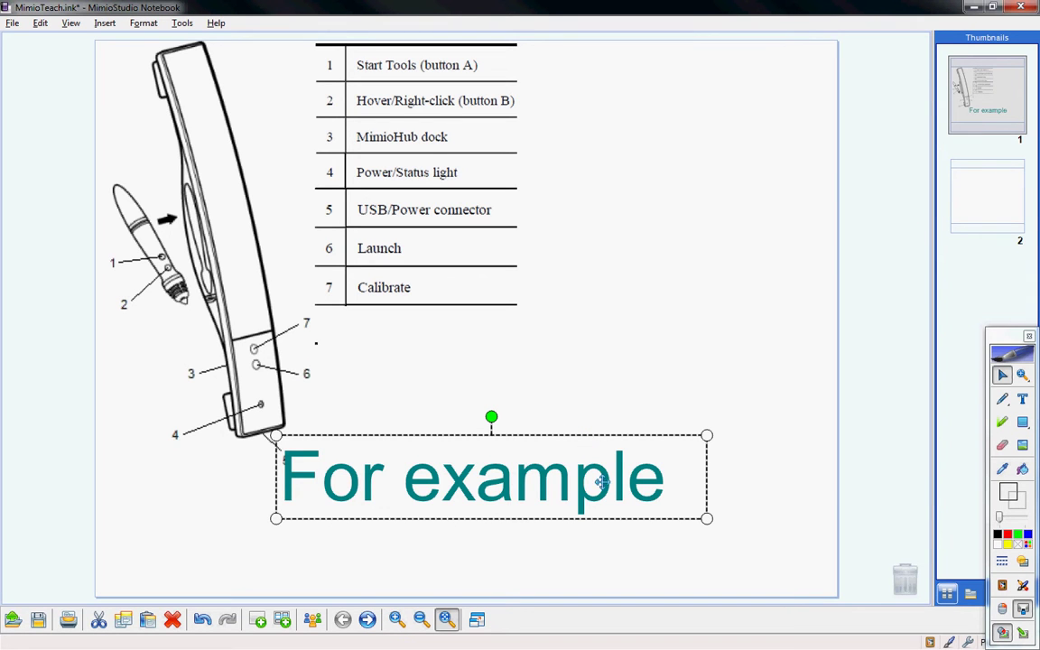
pyautogui.rightClick(604, 476)
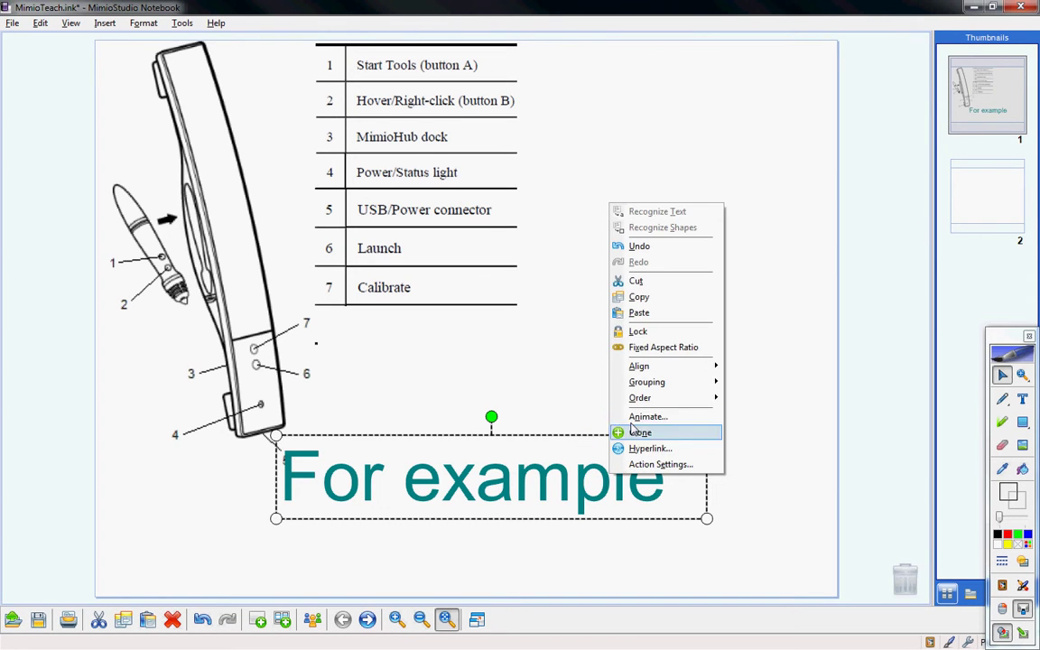
pyautogui.click(668, 298)
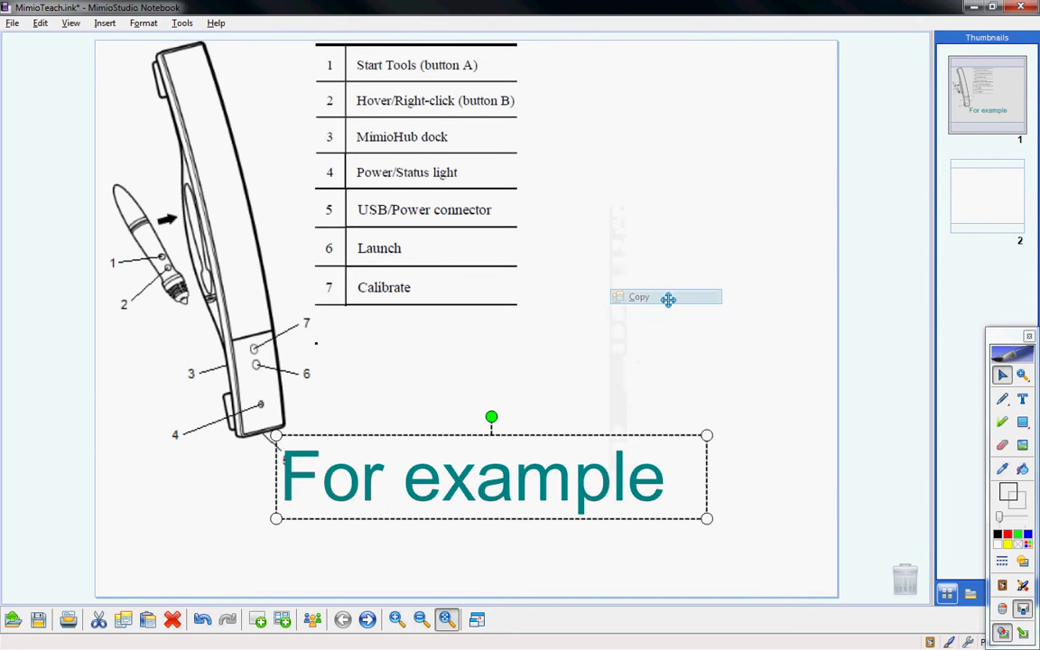
pyautogui.rightClick(583, 483)
pyautogui.click(618, 281)
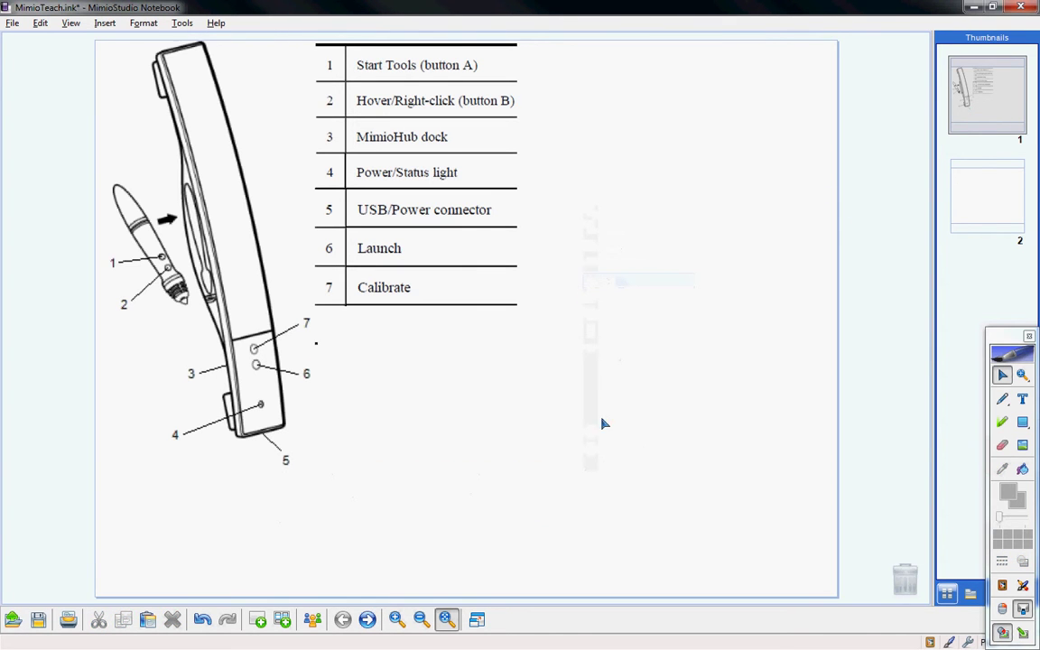
pyautogui.hotkey('ctrl', 'v')
# Cut the "For example" text from page 1 and paste it onto page 2
pyautogui.rightClick(564, 481)
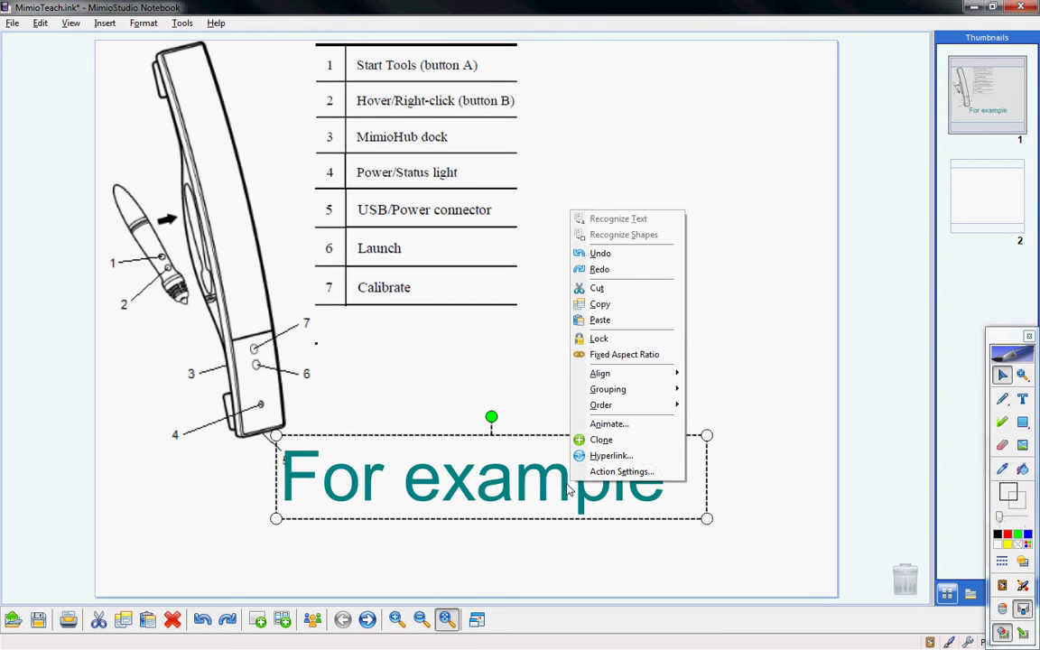
pyautogui.click(626, 289)
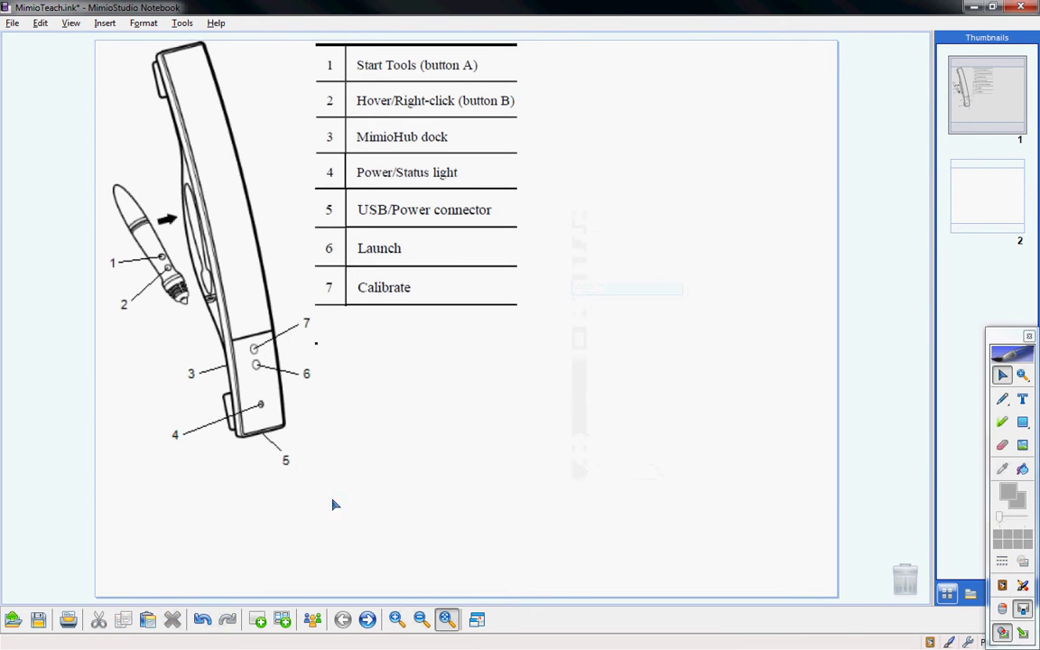
pyautogui.click(993, 204)
pyautogui.rightClick(510, 252)
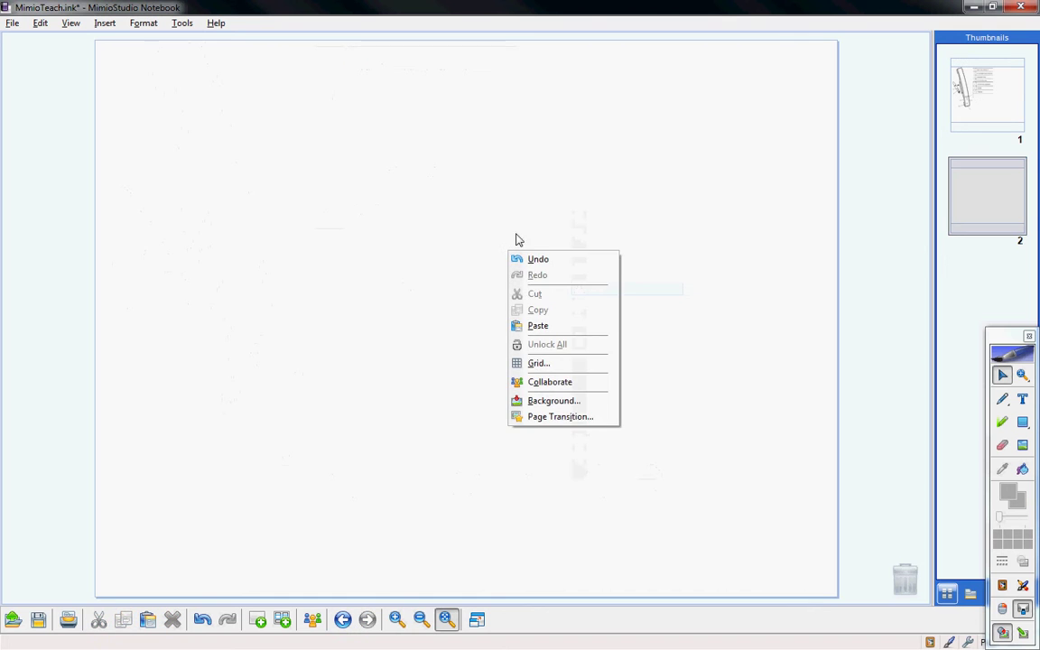
pyautogui.click(540, 326)
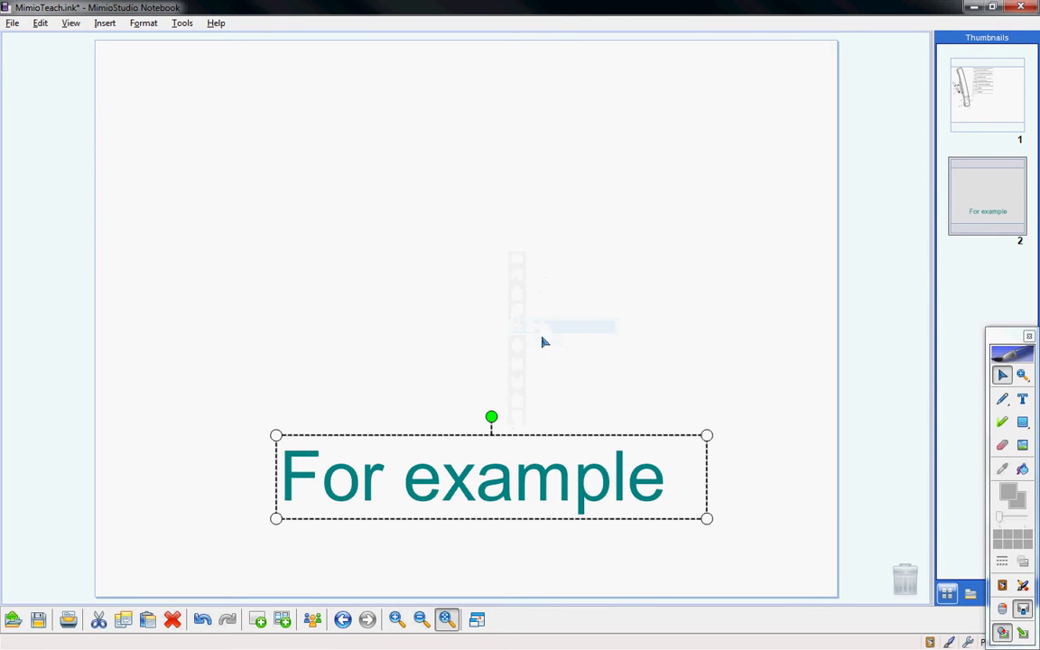
# Move the "For example" text to the page's top-left corner and widen its box to the full page width
pyautogui.moveTo(543, 489); pyautogui.dragTo(361, 95)
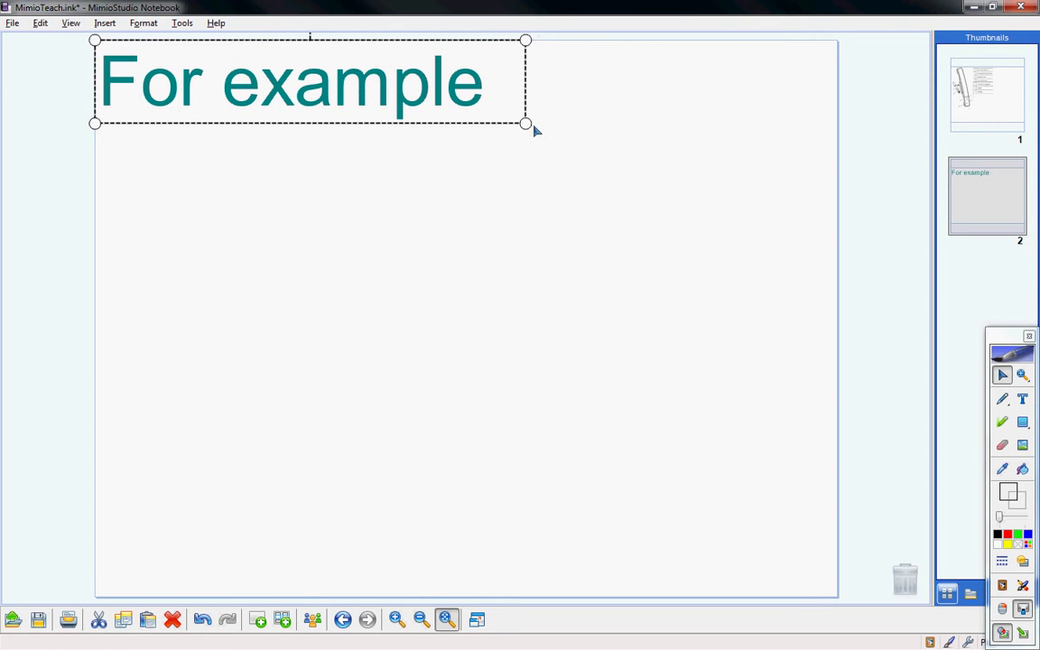
pyautogui.moveTo(528, 127); pyautogui.dragTo(842, 130)
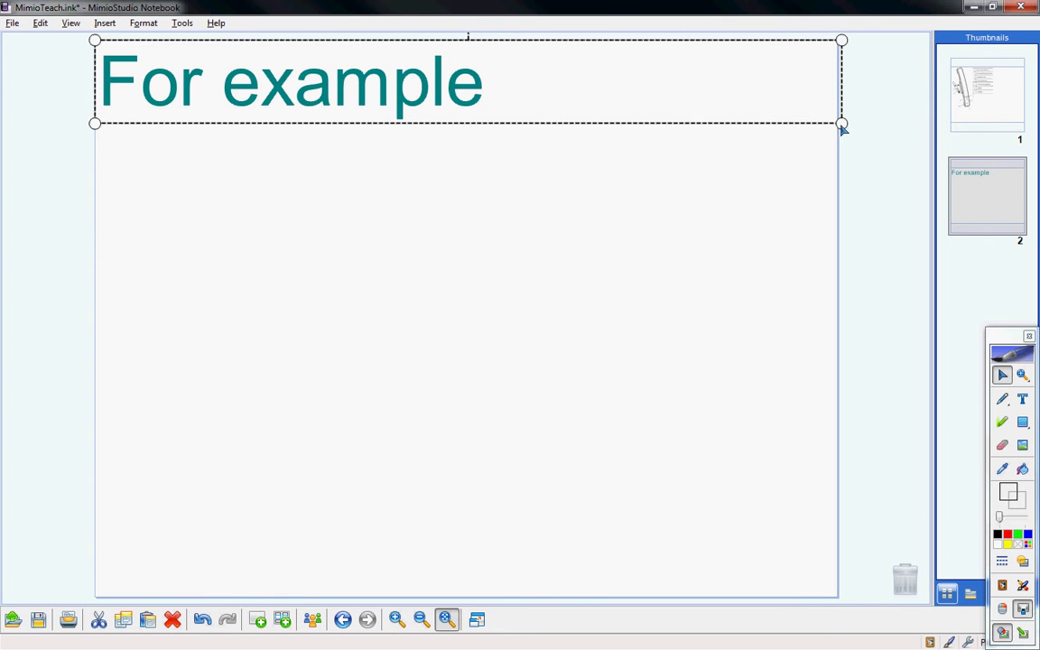
# Centre the "For example" text across the page-wide box, and undo the centring
pyautogui.doubleClick(506, 86)
pyautogui.moveTo(506, 86); pyautogui.dragTo(102, 68)
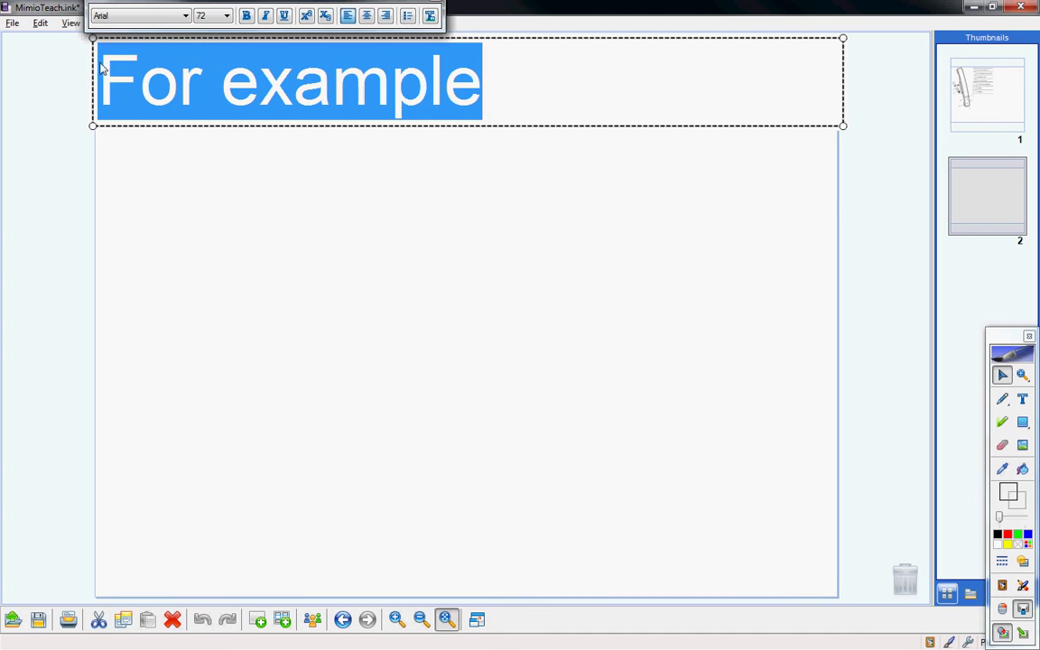
pyautogui.click(368, 17)
pyautogui.click(571, 284)
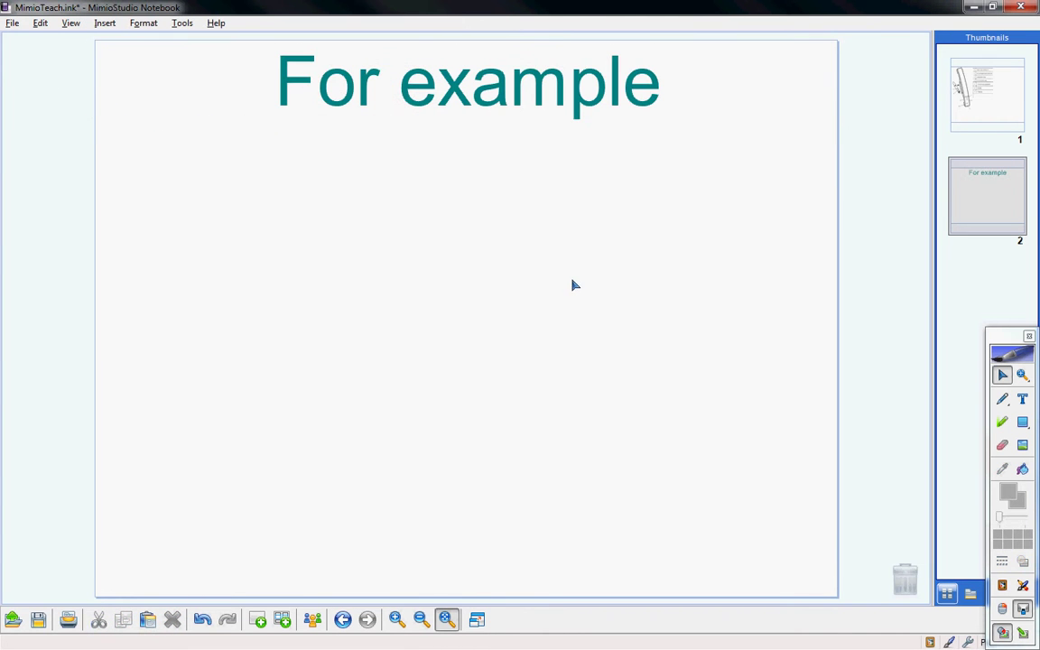
pyautogui.rightClick(559, 95)
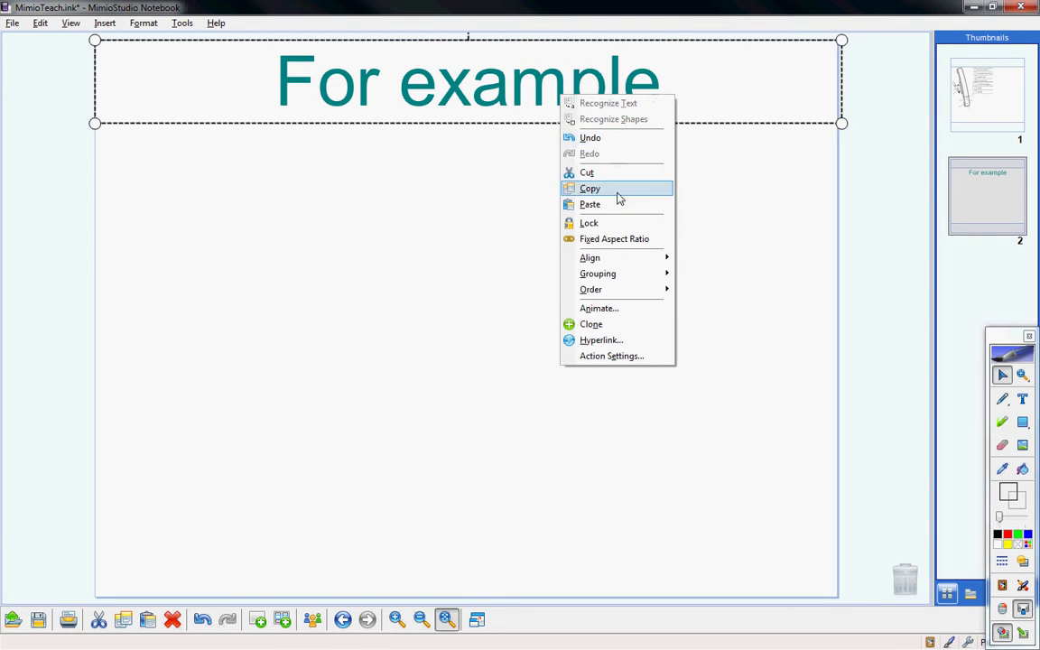
pyautogui.click(484, 249)
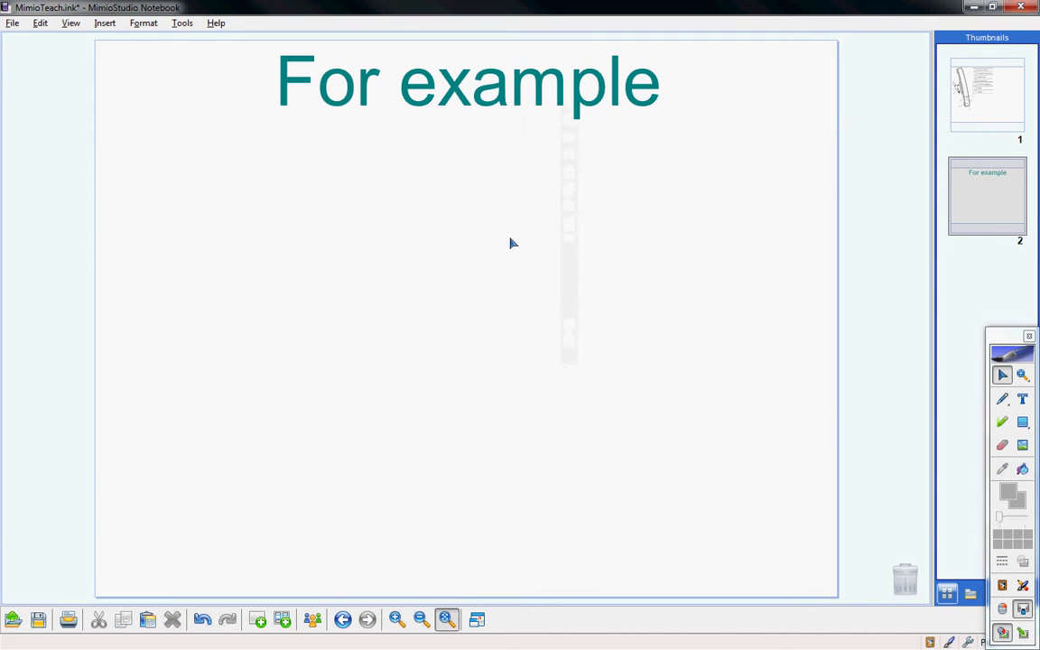
pyautogui.click(509, 94)
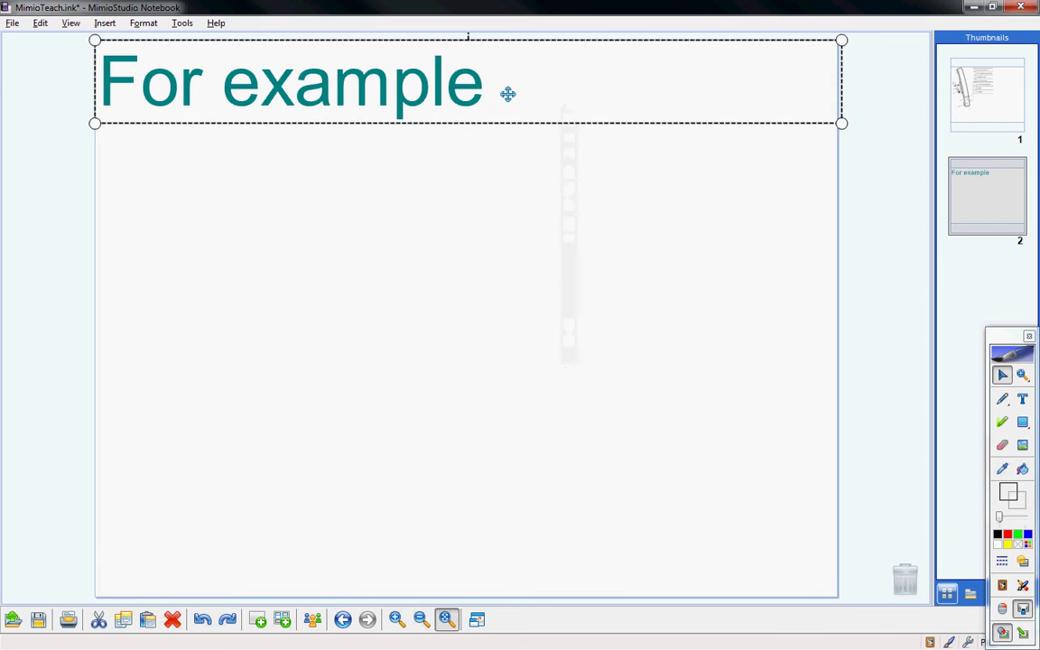
# Narrow the text box to fit the words "For example" and move it to the upper middle of page 2
pyautogui.moveTo(842, 123); pyautogui.dragTo(495, 125)
pyautogui.doubleClick(480, 86)
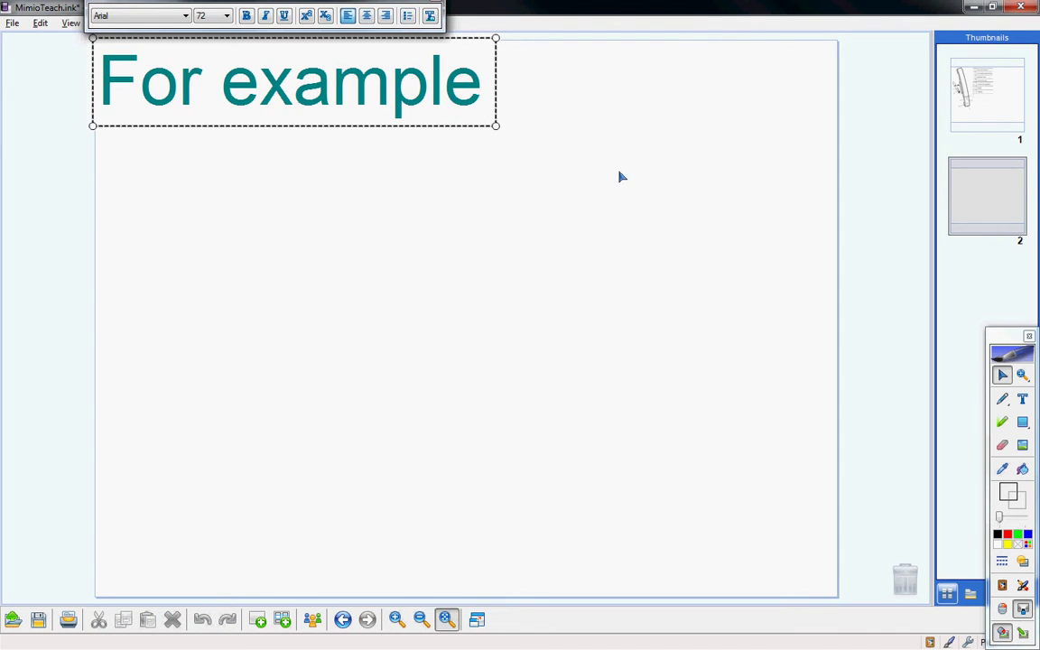
pyautogui.click(394, 122)
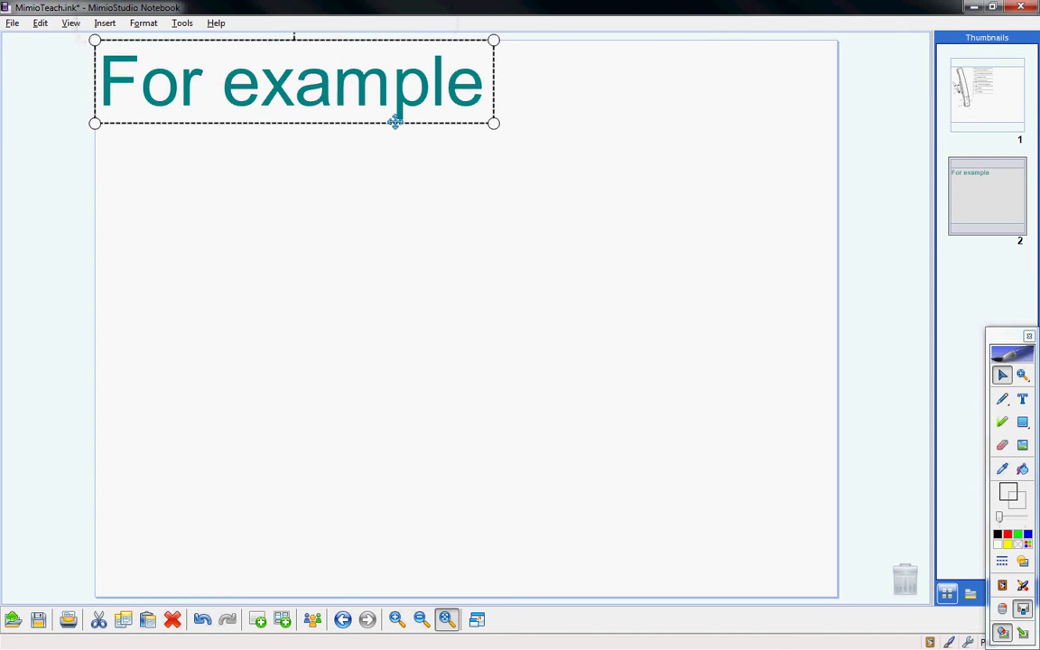
pyautogui.moveTo(395, 122); pyautogui.dragTo(568, 216)
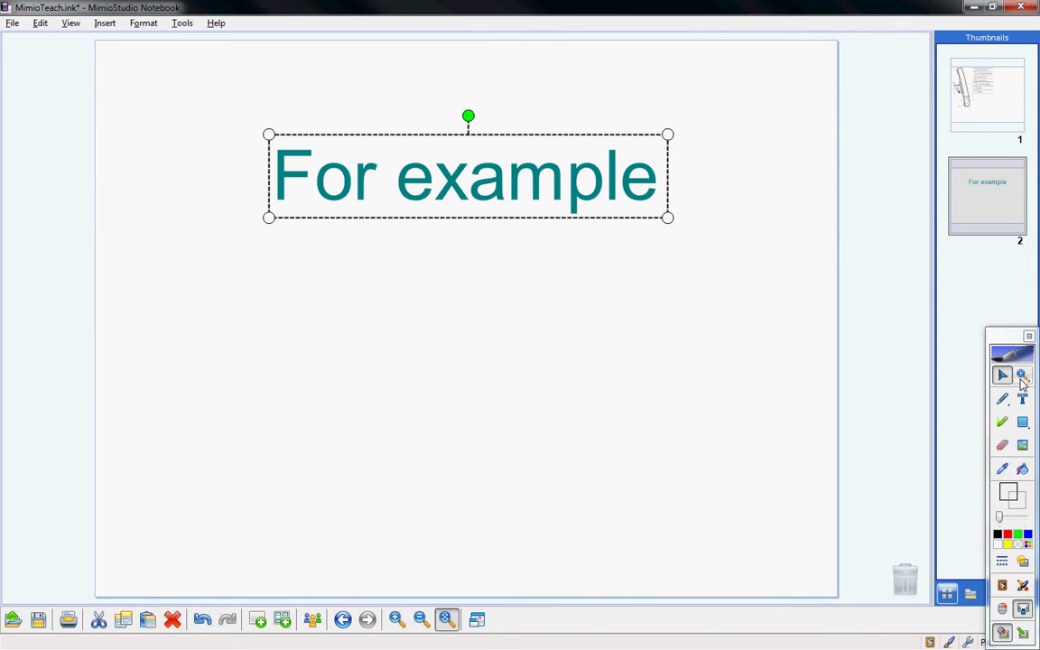
# Activate the Highlighter tool
pyautogui.click(1004, 424)
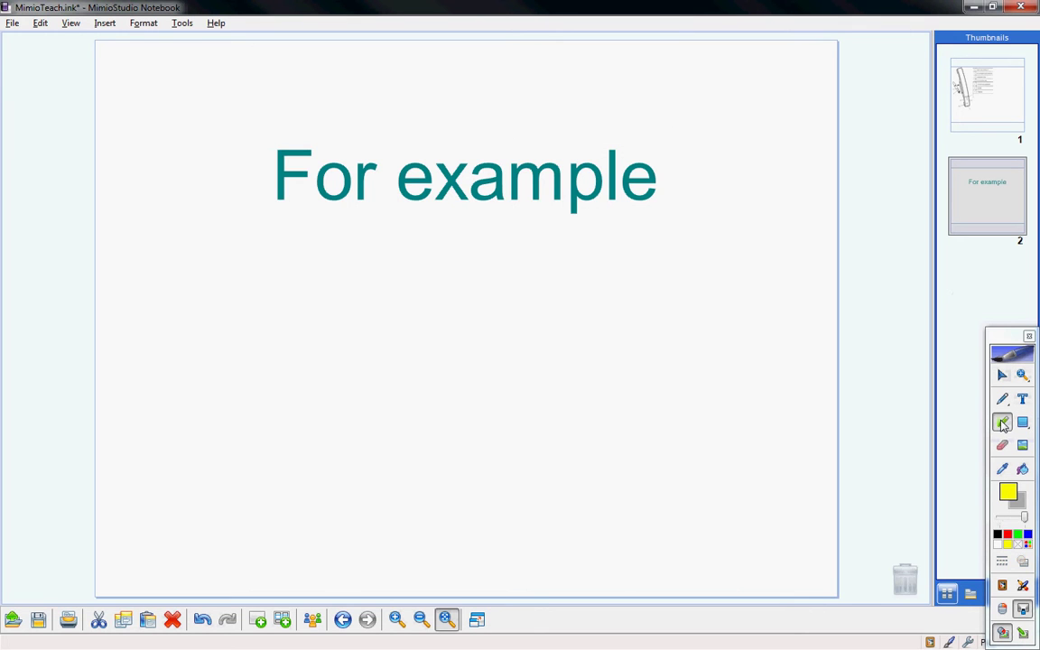
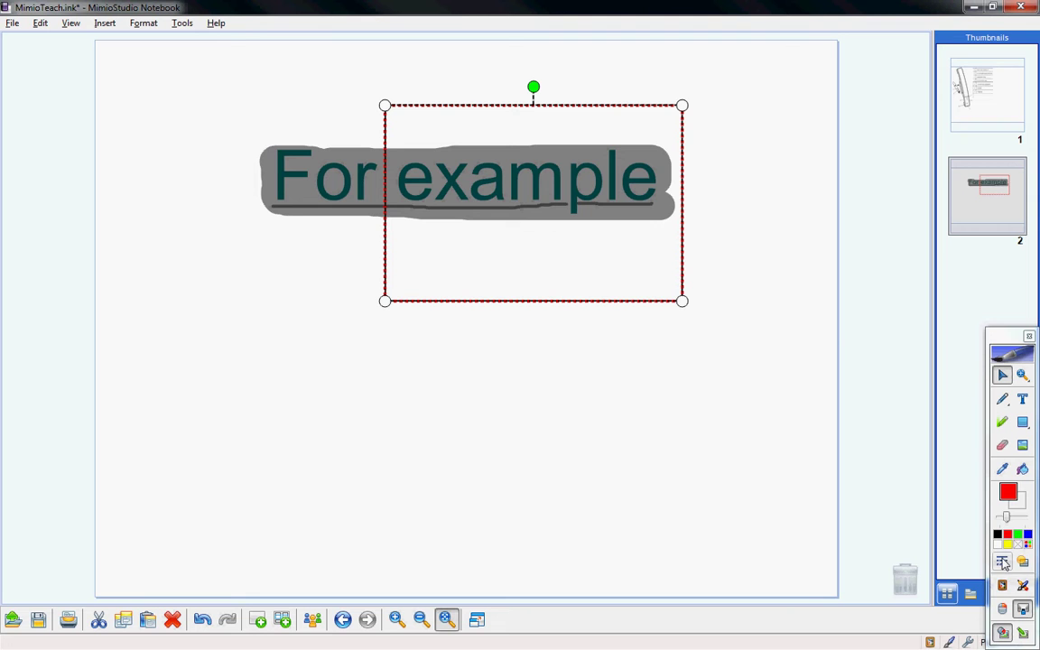
# Change the red rectangle's outline style to Dash and deselect the rectangle
pyautogui.click(1002, 564)
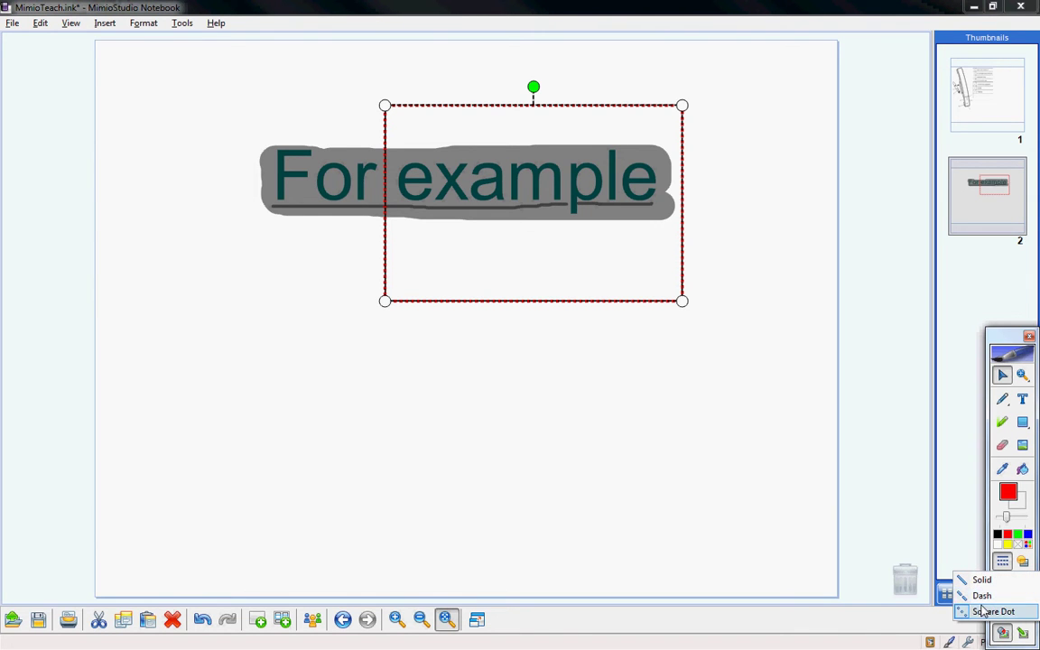
pyautogui.click(981, 596)
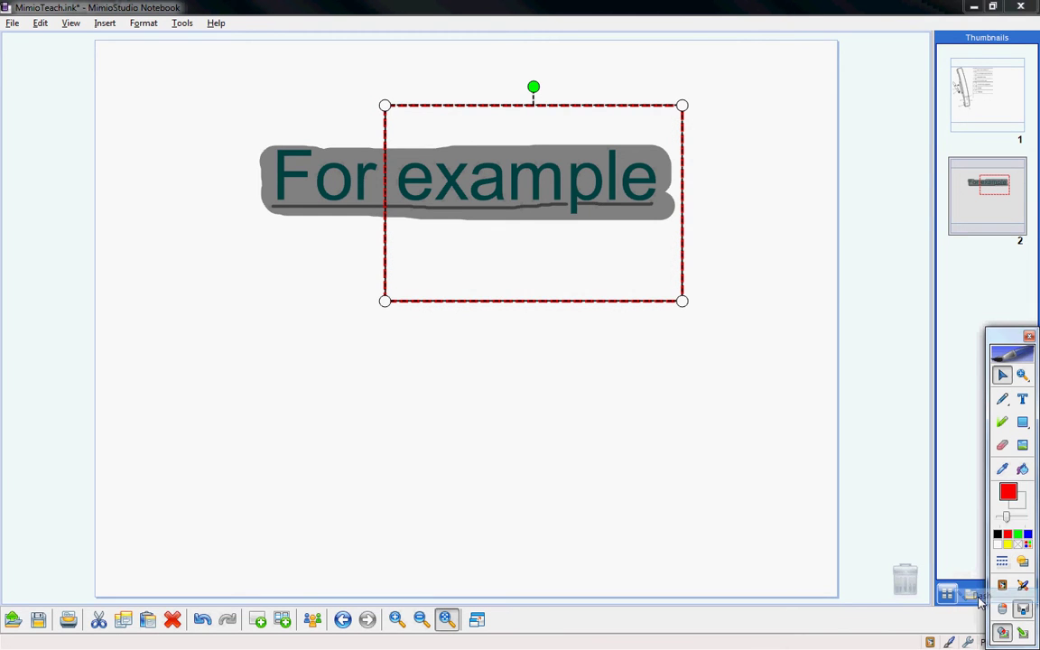
pyautogui.click(671, 452)
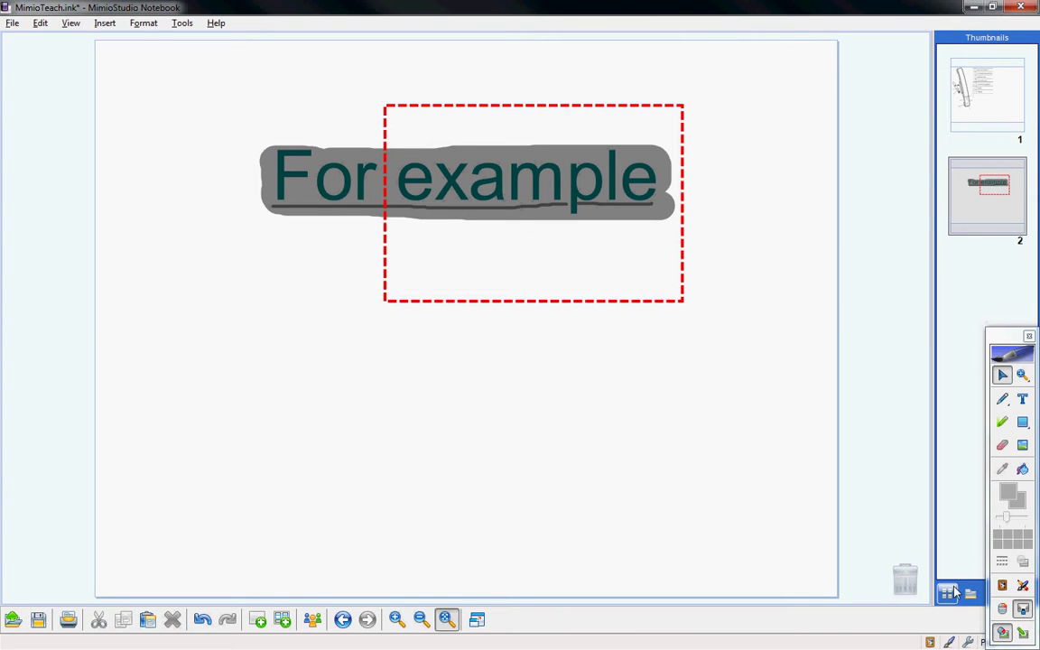
# Set the red rectangle's outline style to Solid and resize it to closely frame the highlighted "For example" text
pyautogui.click(682, 258)
pyautogui.click(1002, 562)
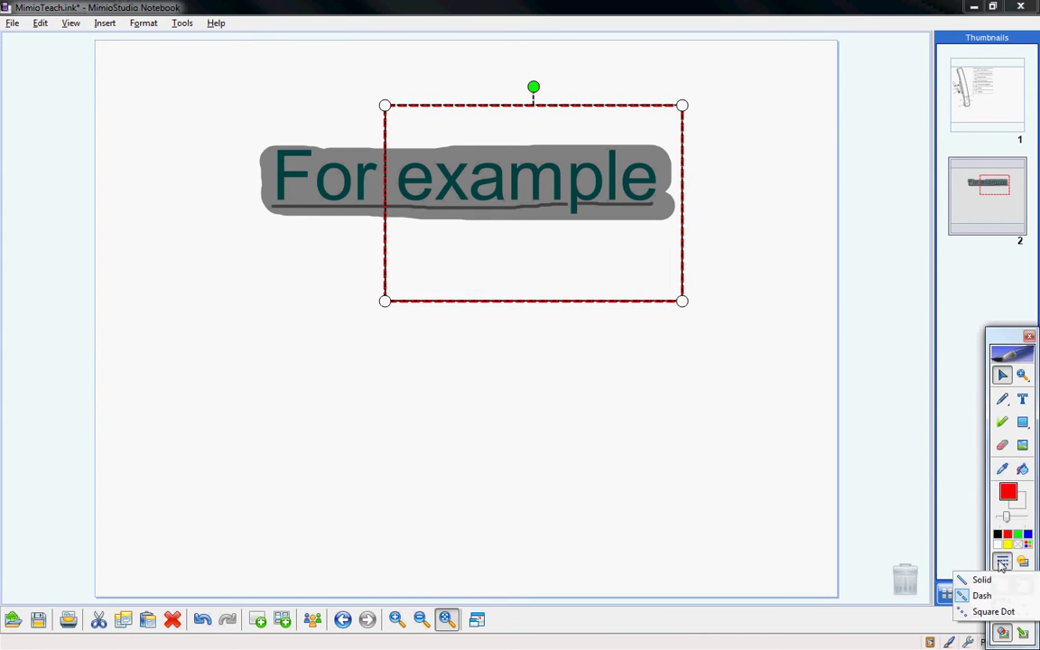
pyautogui.click(982, 580)
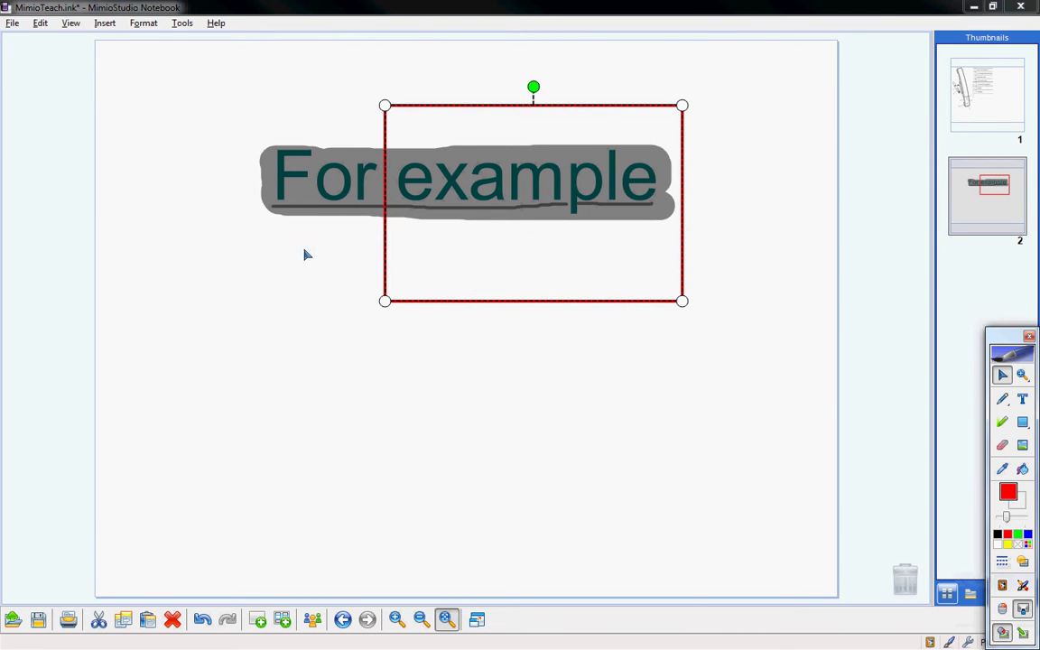
pyautogui.moveTo(384, 300); pyautogui.dragTo(255, 224)
pyautogui.moveTo(680, 106); pyautogui.dragTo(675, 142)
pyautogui.click(773, 220)
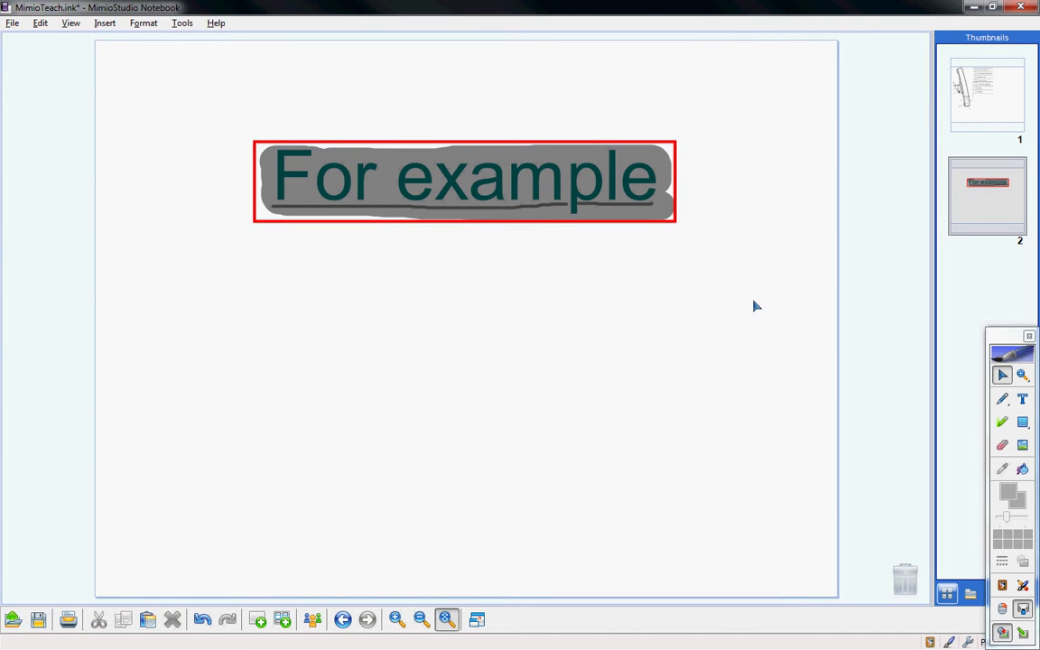
# Fill the red rectangle with white so it covers the "For example" text, and deselect it
pyautogui.click(676, 142)
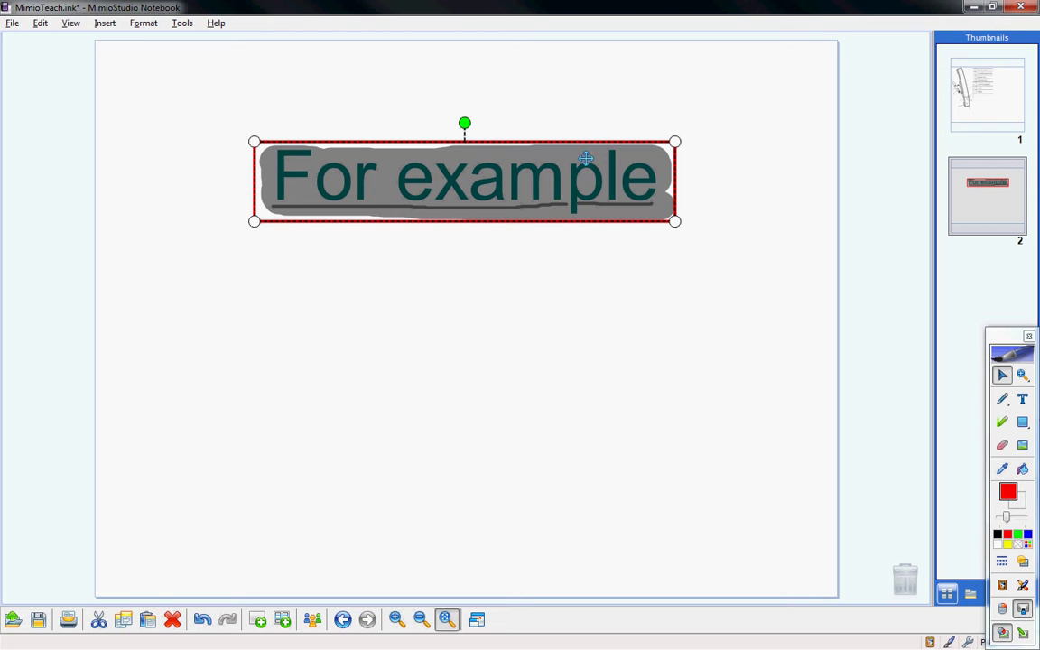
pyautogui.moveTo(1008, 522); pyautogui.dragTo(1009, 520)
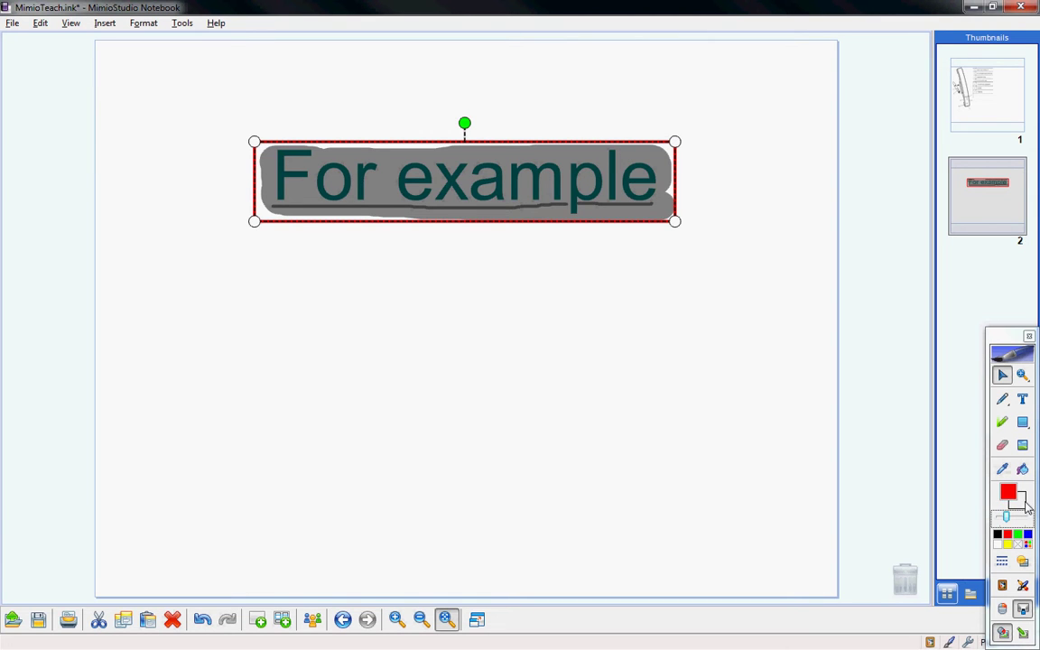
pyautogui.click(1001, 547)
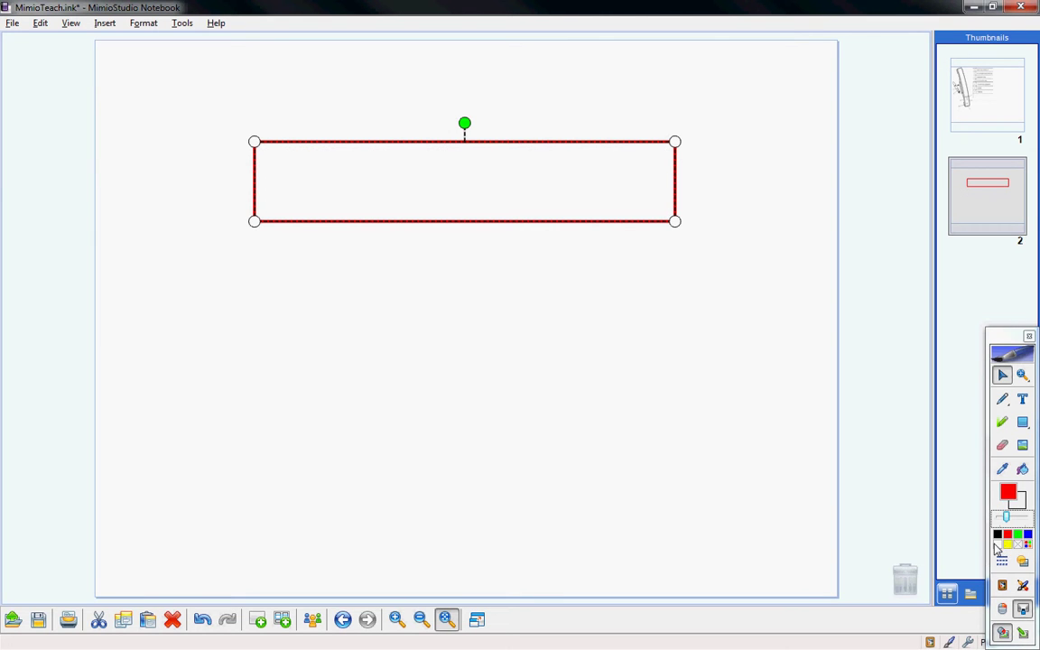
pyautogui.click(704, 402)
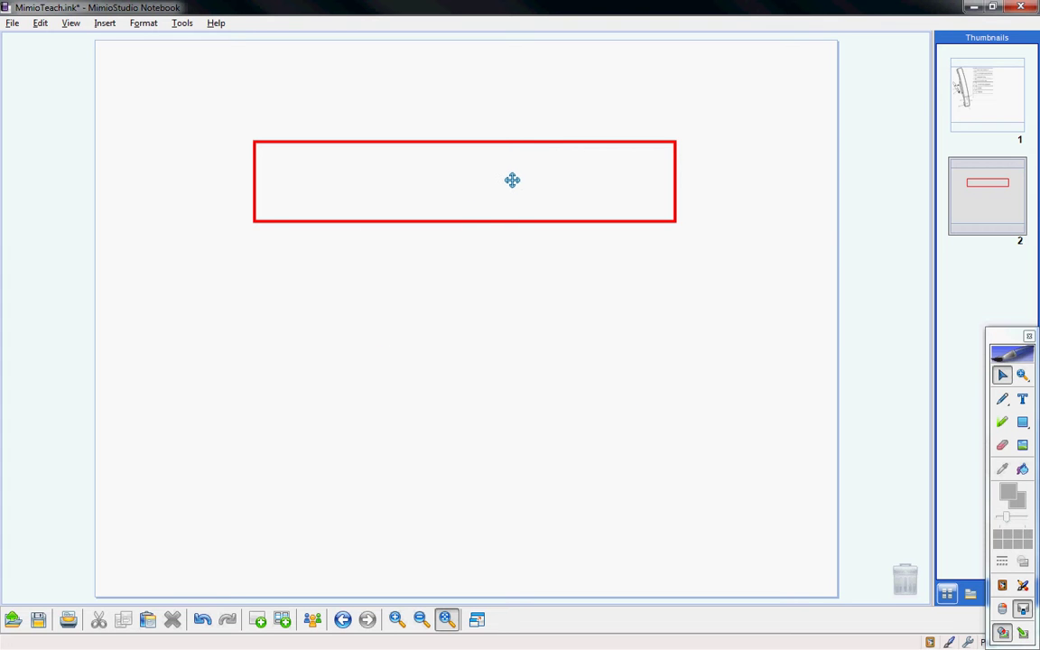
# Give the white-filled rectangle a Fade Out animation that starts when the object is clicked
pyautogui.moveTo(525, 179)
pyautogui.mouseDown()
pyautogui.moveTo(444, 315)
pyautogui.moveTo(534, 218)
pyautogui.moveTo(538, 173)
pyautogui.mouseUp()
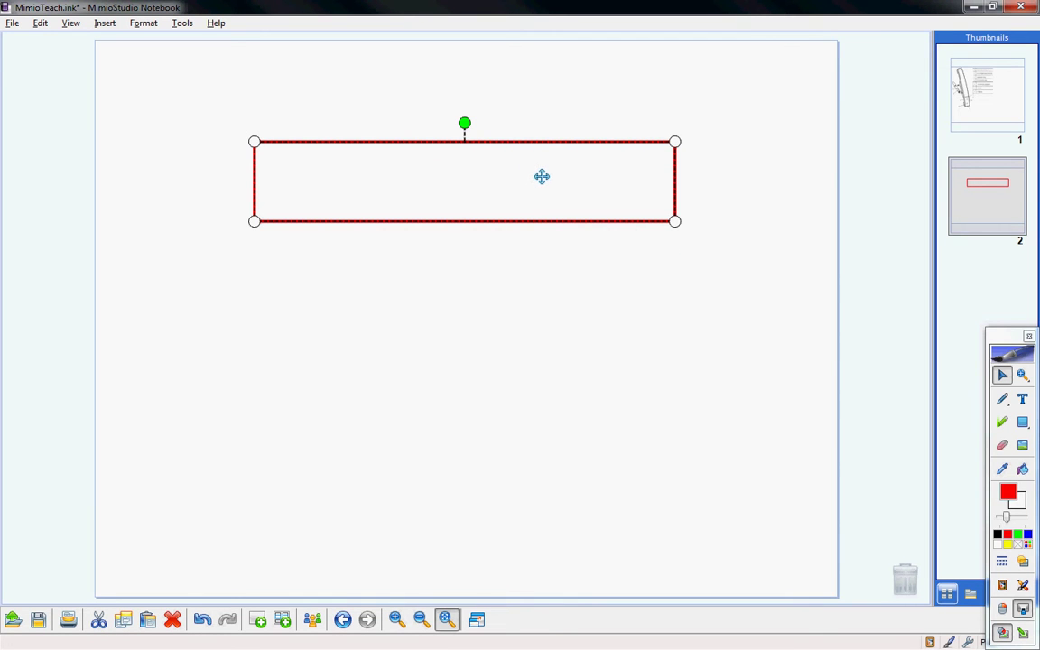
pyautogui.rightClick(473, 177)
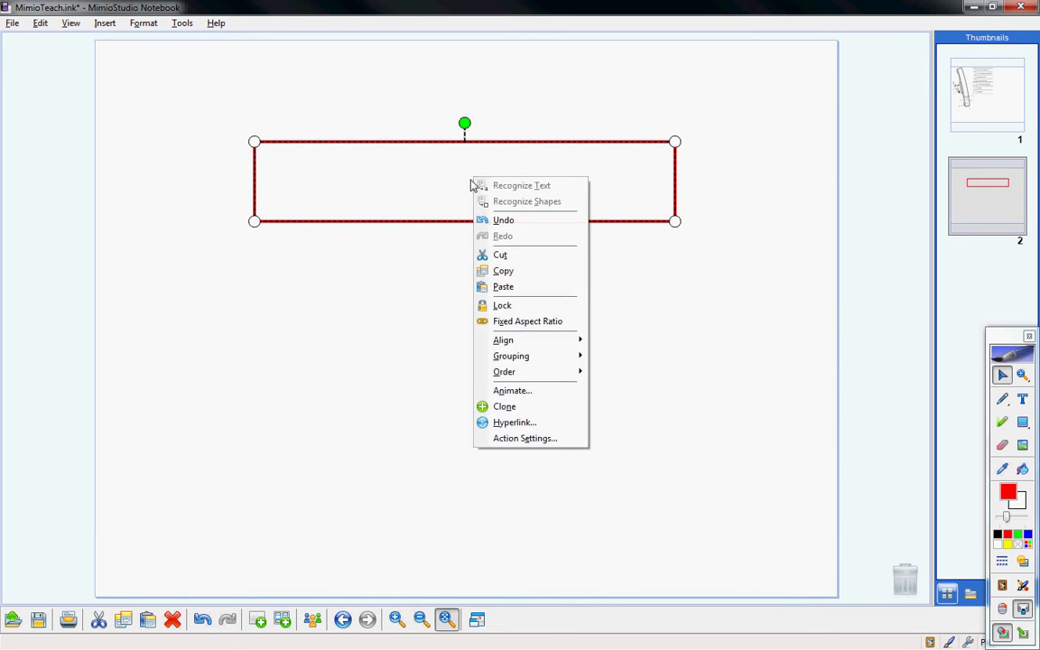
pyautogui.click(734, 155)
pyautogui.rightClick(480, 182)
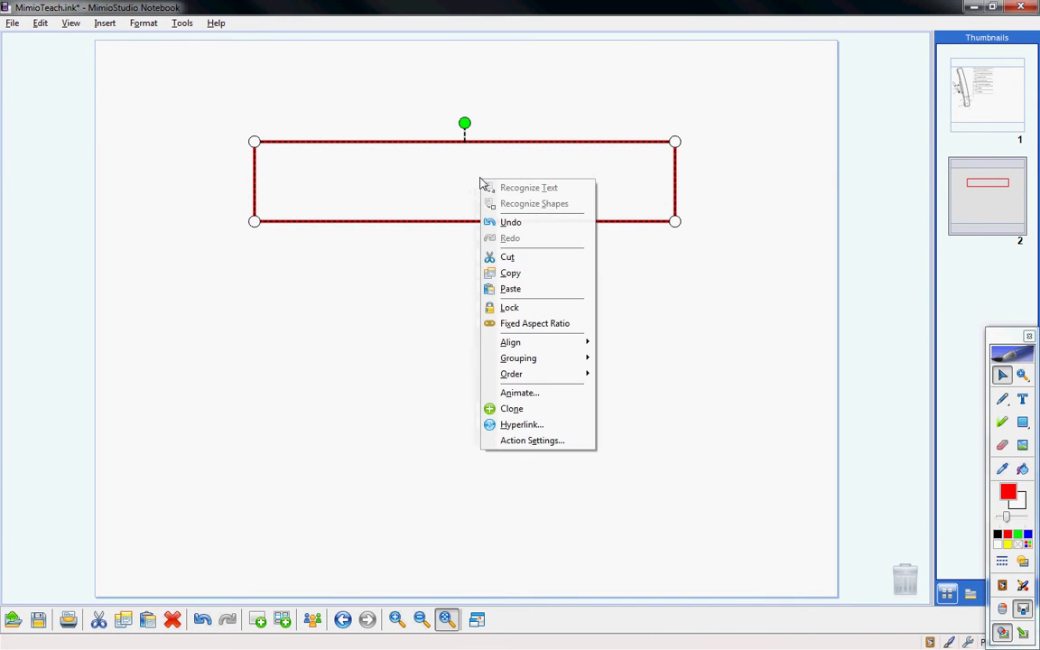
pyautogui.click(529, 395)
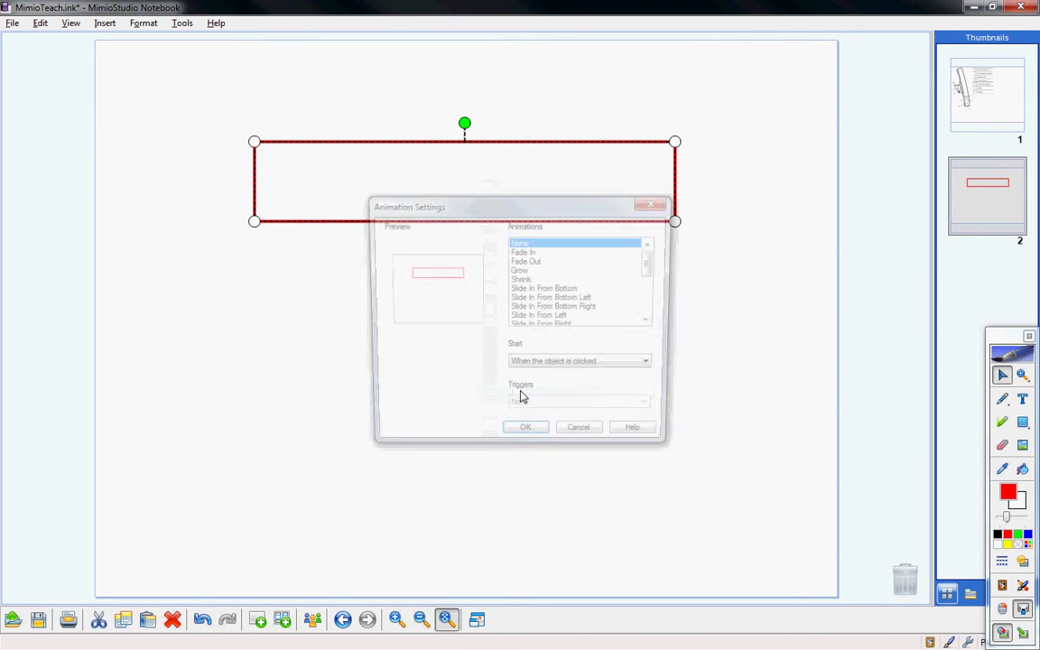
pyautogui.click(526, 260)
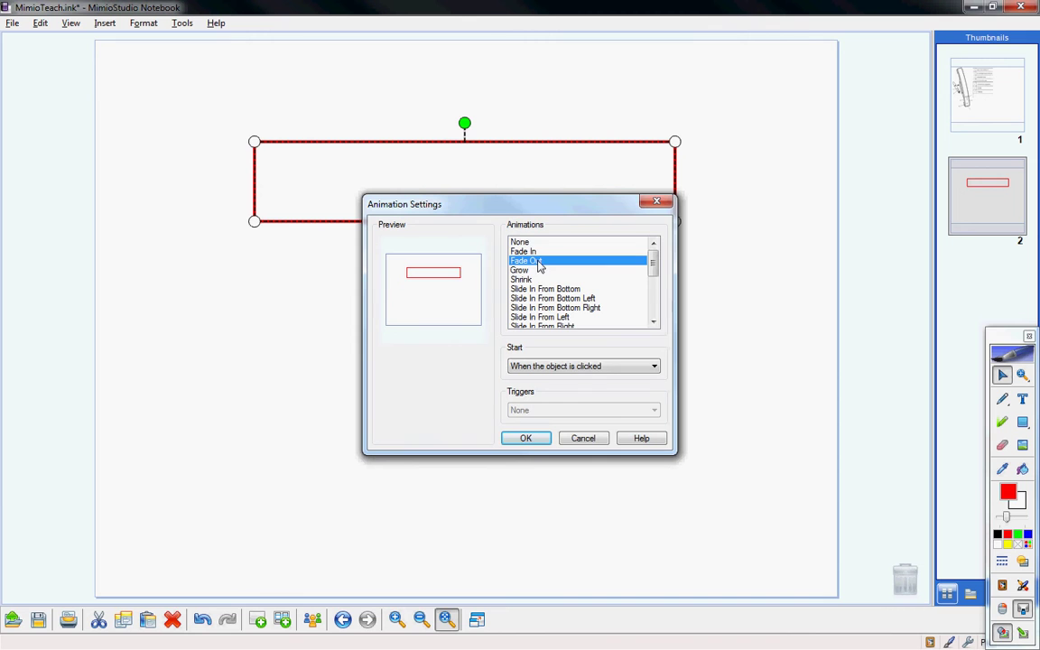
pyautogui.click(578, 367)
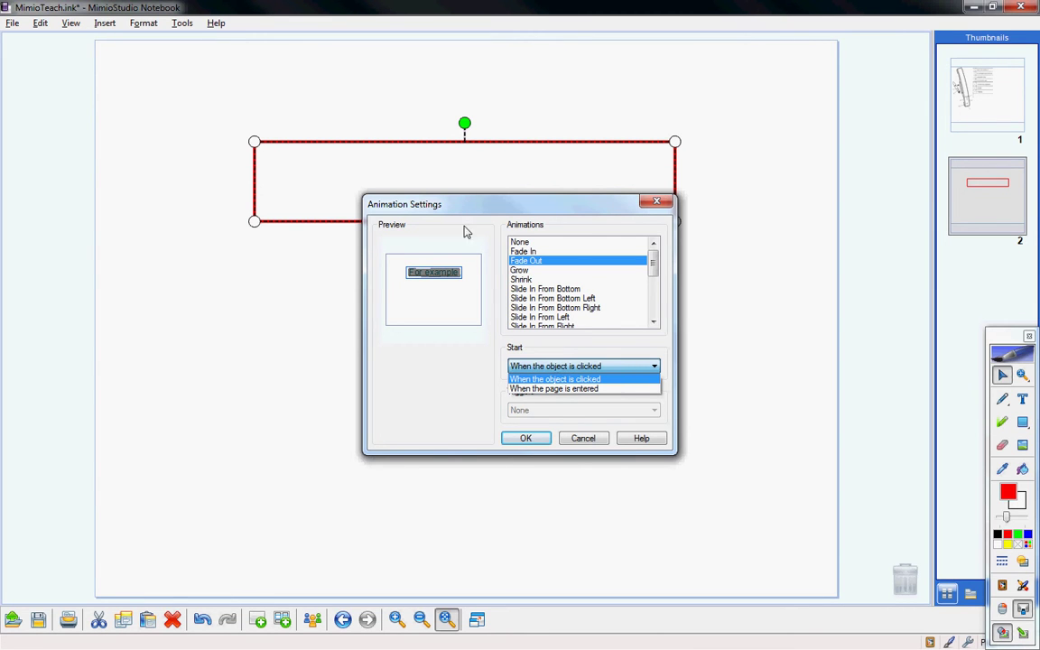
pyautogui.click(530, 440)
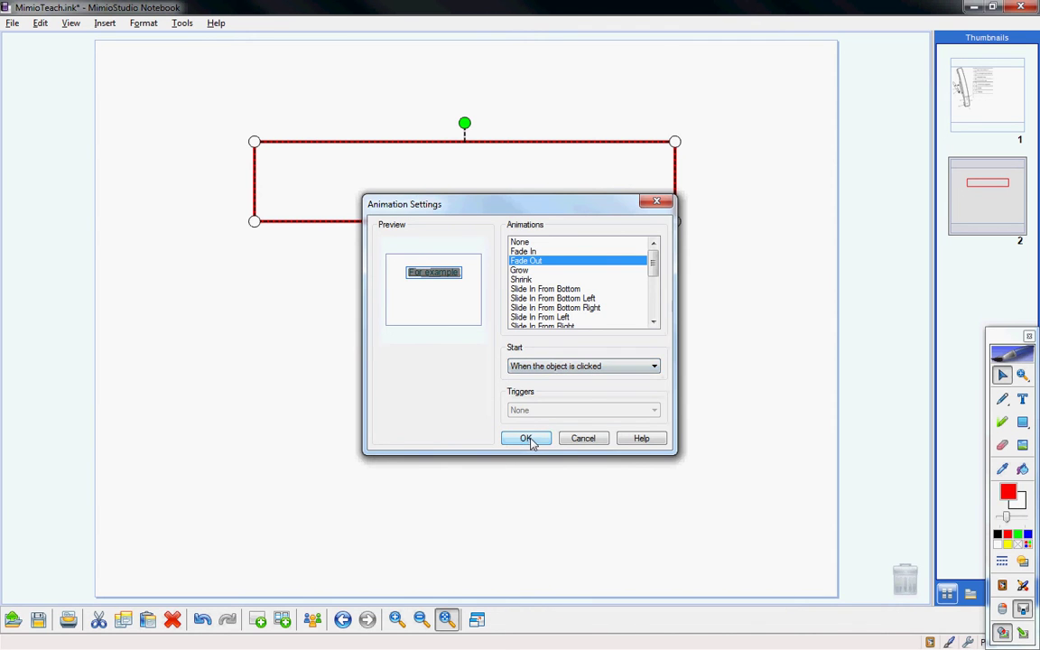
pyautogui.click(529, 439)
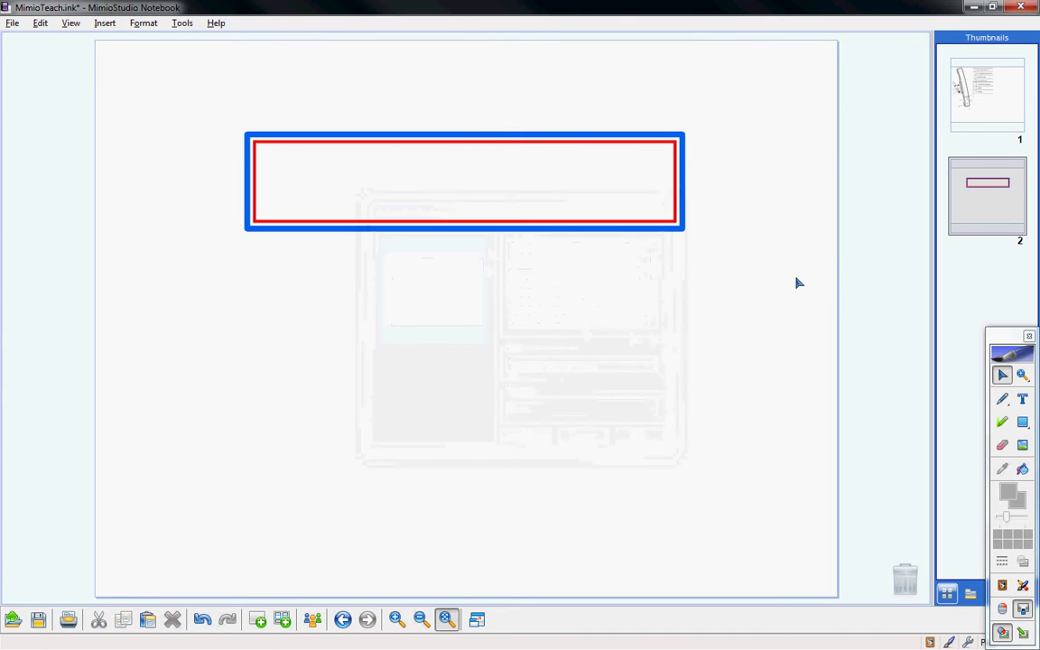
# Test the rectangle's fade-out and bring it back, and move the rectangle below the "For example" text
pyautogui.click(556, 178)
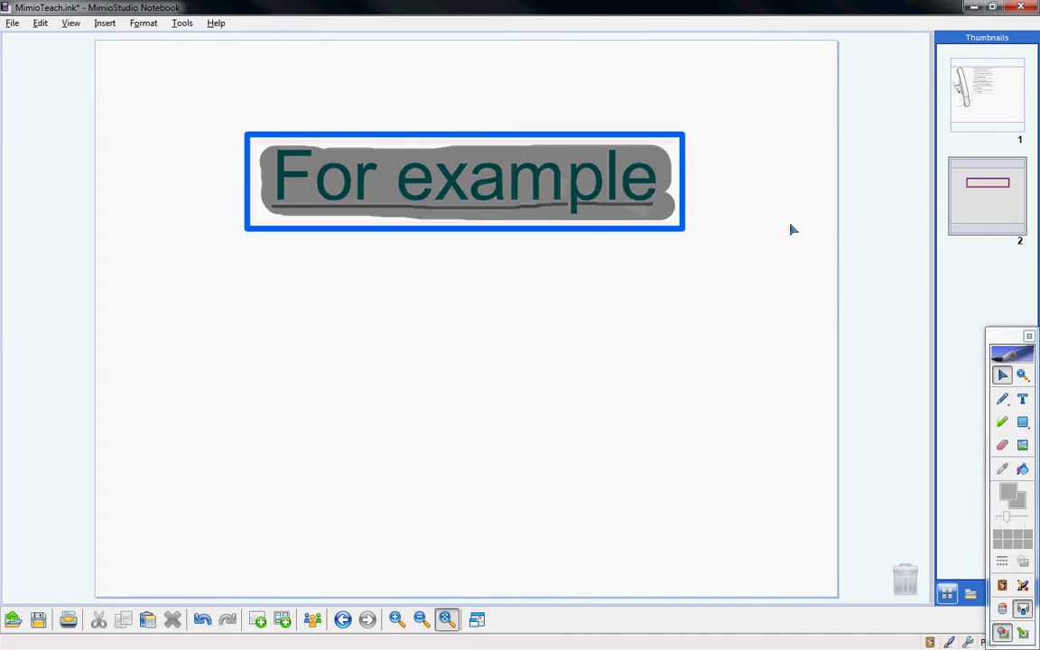
pyautogui.click(641, 208)
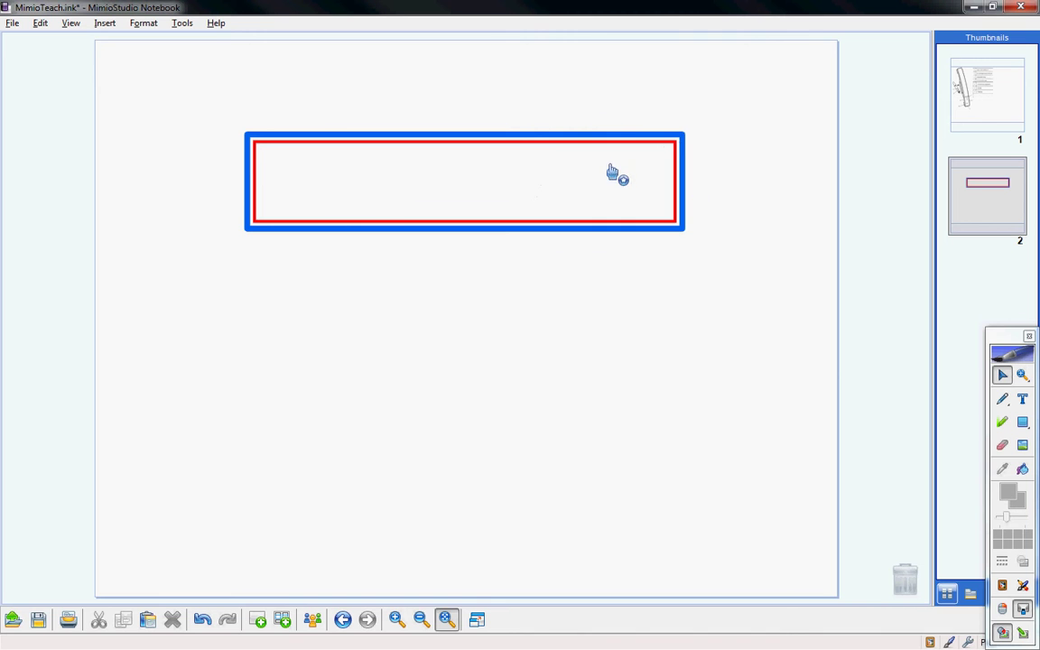
pyautogui.moveTo(604, 139); pyautogui.dragTo(605, 388)
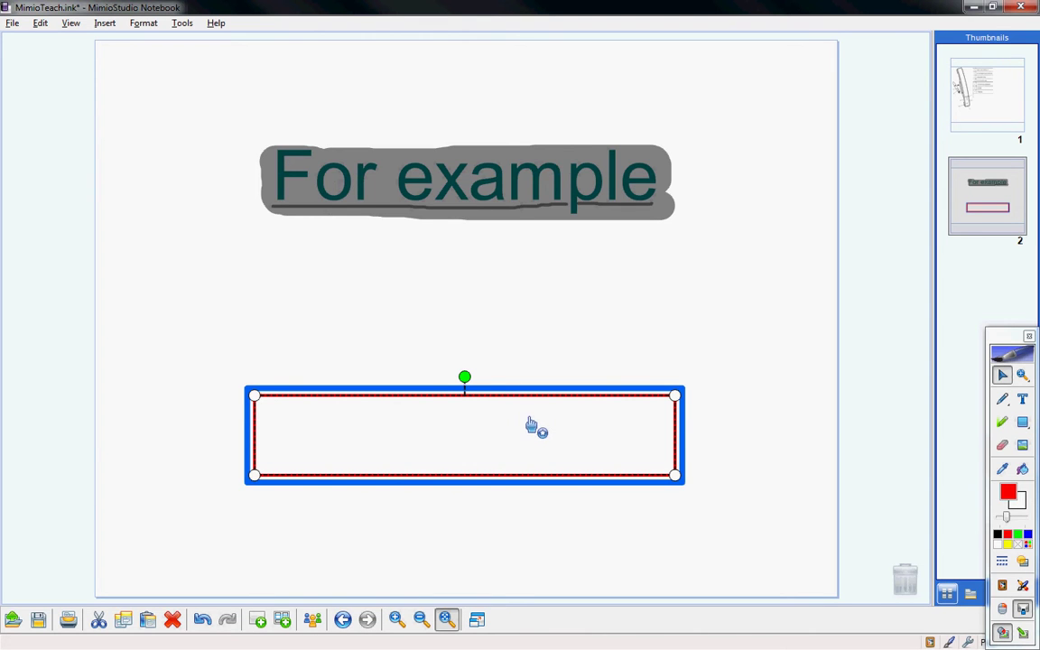
# Shift the grey highlight to the right of the "For example" text, and undo the move
pyautogui.click(1004, 377)
pyautogui.moveTo(345, 176)
pyautogui.mouseDown()
pyautogui.moveTo(696, 190)
pyautogui.moveTo(513, 190)
pyautogui.mouseUp()
pyautogui.click(513, 190)
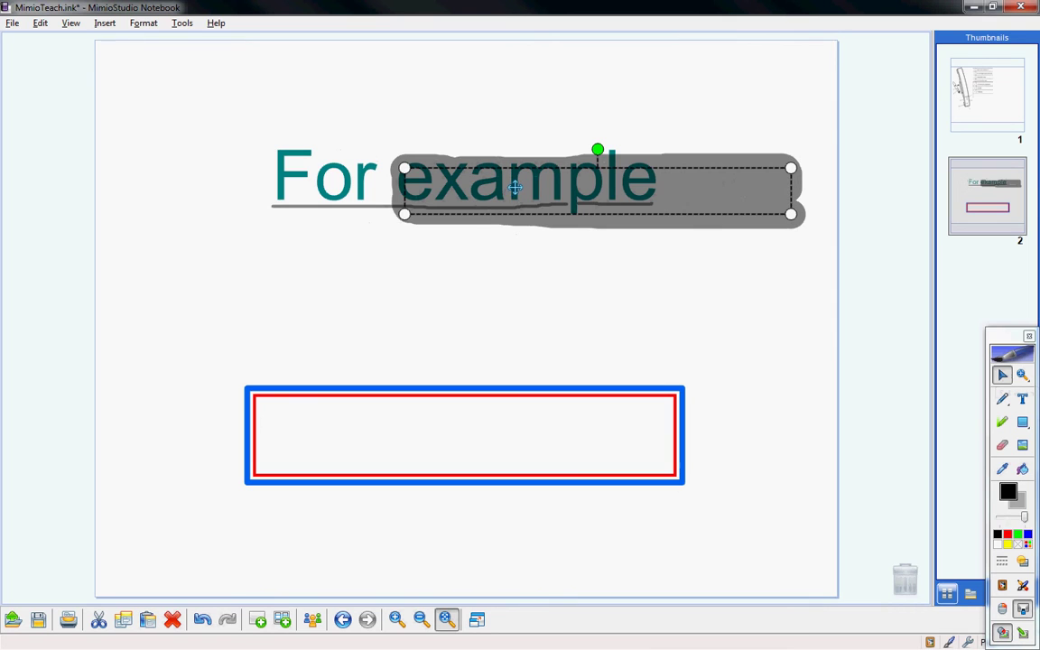
pyautogui.hotkey('ctrl', 'z')
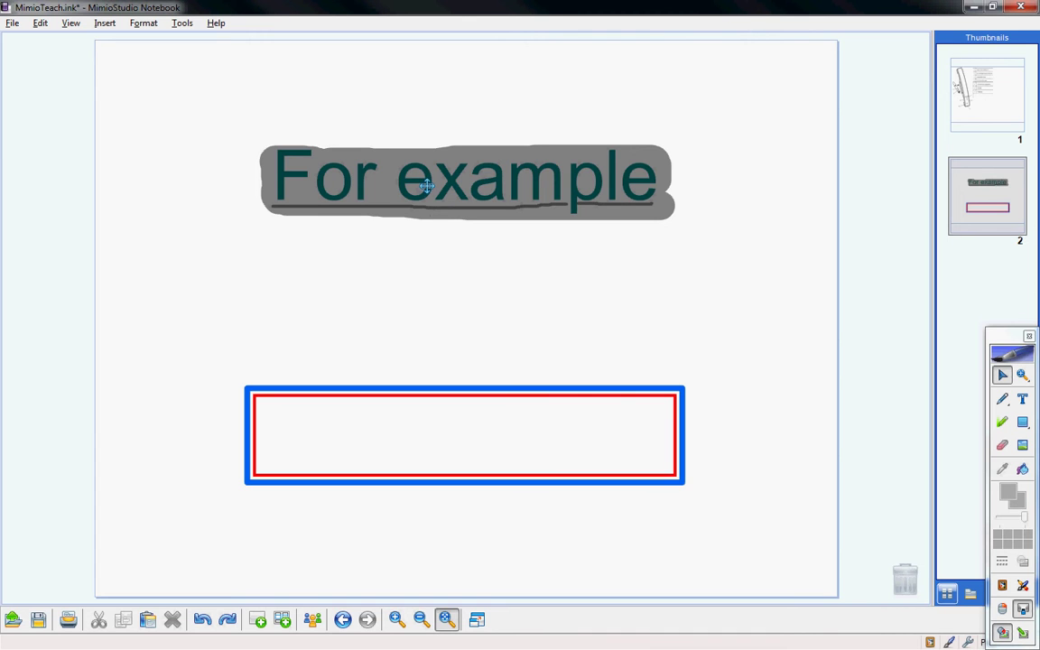
# Lock the "For example" text together with its underlines and highlight, and try to select and move them
pyautogui.moveTo(219, 112)
pyautogui.mouseDown()
pyautogui.moveTo(279, 144)
pyautogui.moveTo(876, 287)
pyautogui.mouseUp()
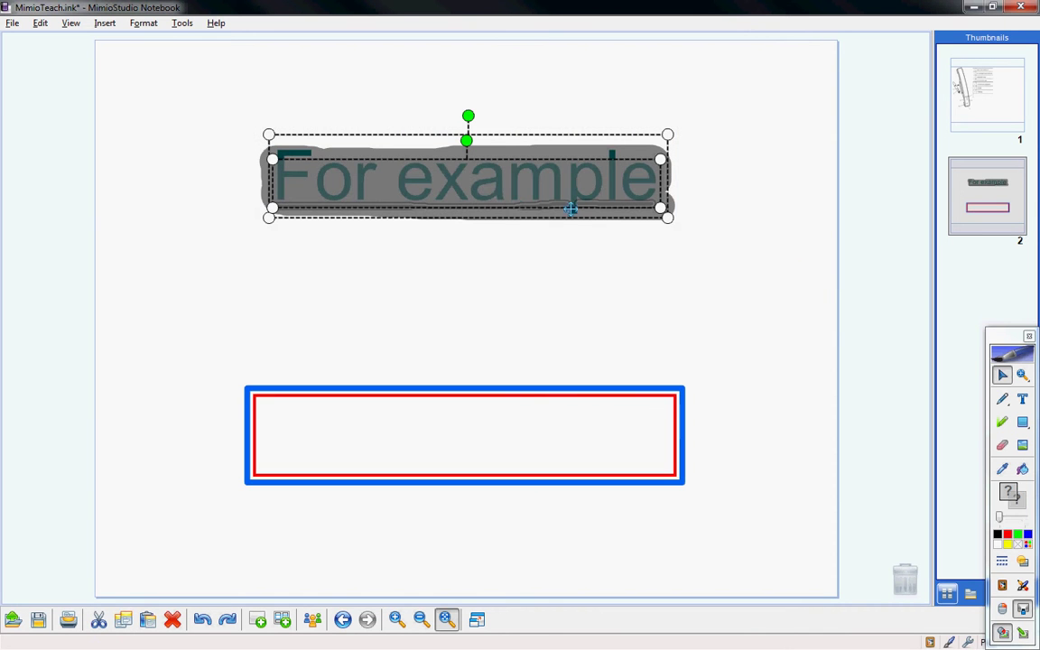
pyautogui.rightClick(503, 184)
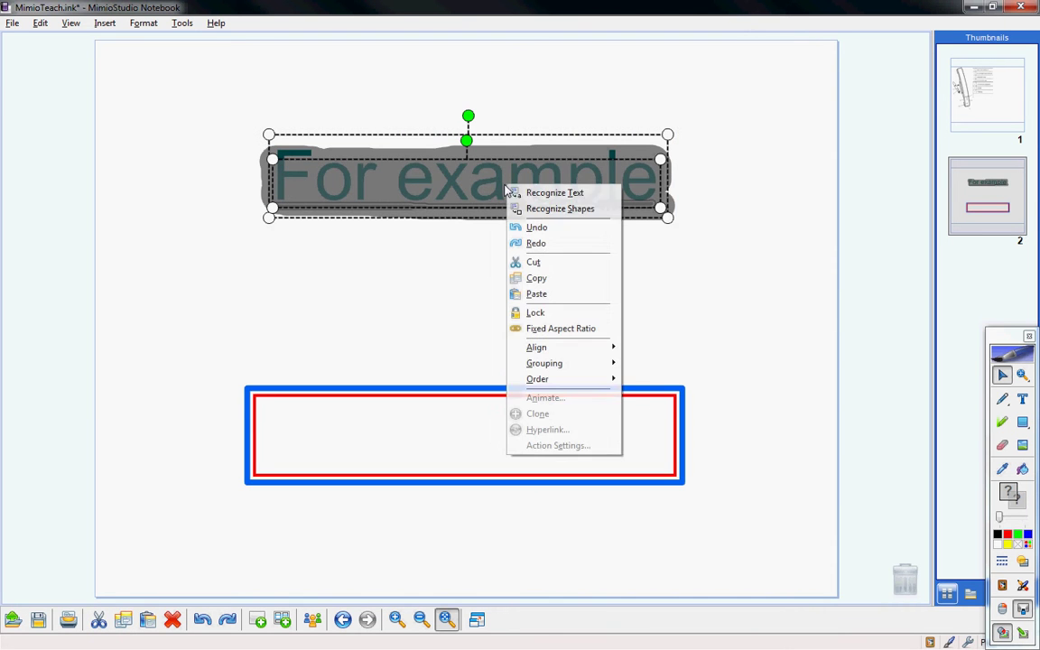
pyautogui.click(552, 319)
pyautogui.moveTo(417, 149); pyautogui.dragTo(549, 221)
pyautogui.moveTo(524, 129); pyautogui.dragTo(538, 192)
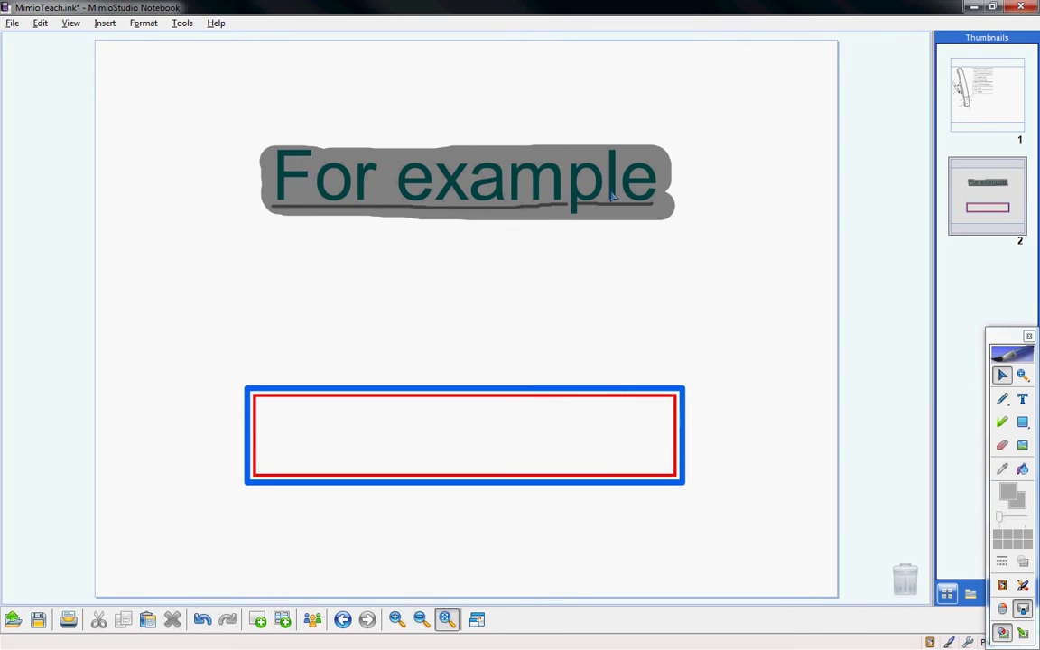
# Switch to page 1 and back to page 2, unlock all objects on page 2, and deselect them
pyautogui.click(997, 96)
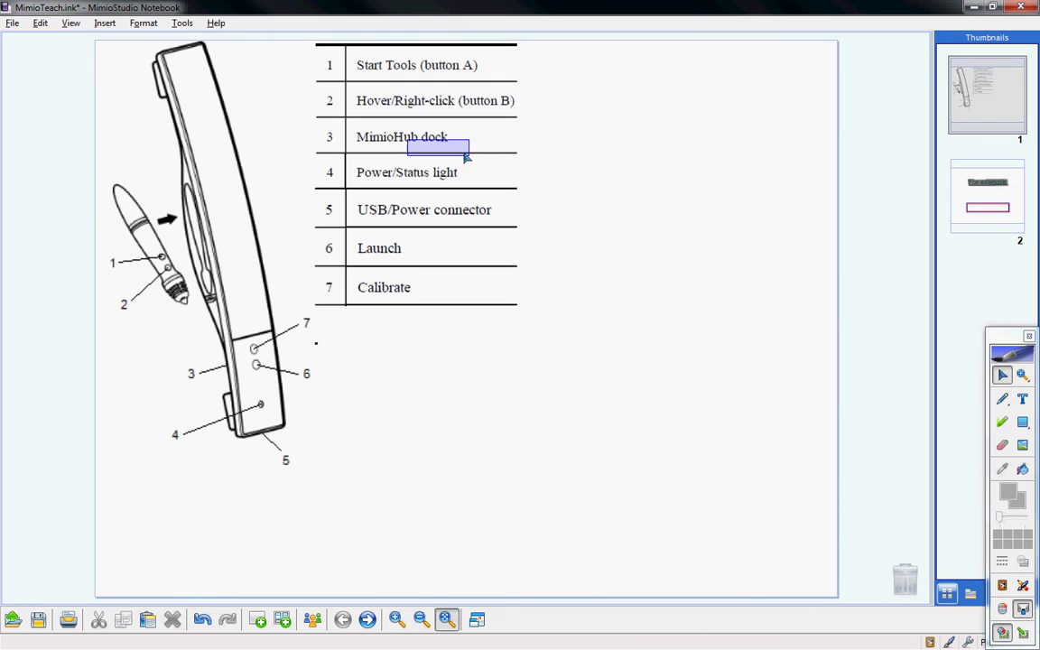
pyautogui.click(973, 208)
pyautogui.click(447, 619)
pyautogui.moveTo(220, 109); pyautogui.dragTo(397, 204)
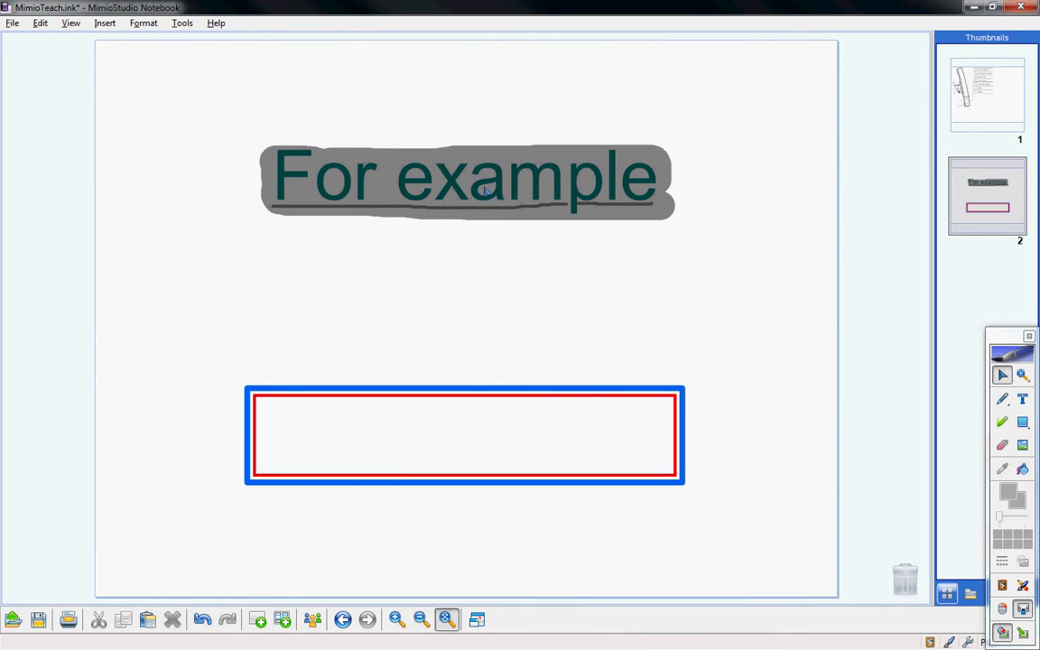
pyautogui.rightClick(504, 184)
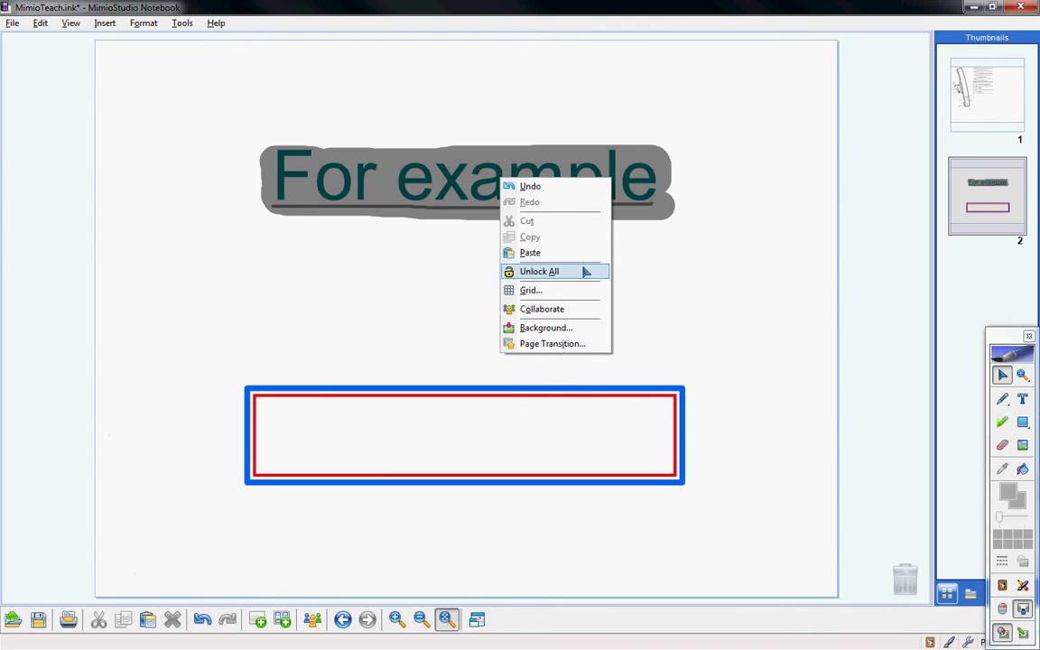
pyautogui.click(539, 272)
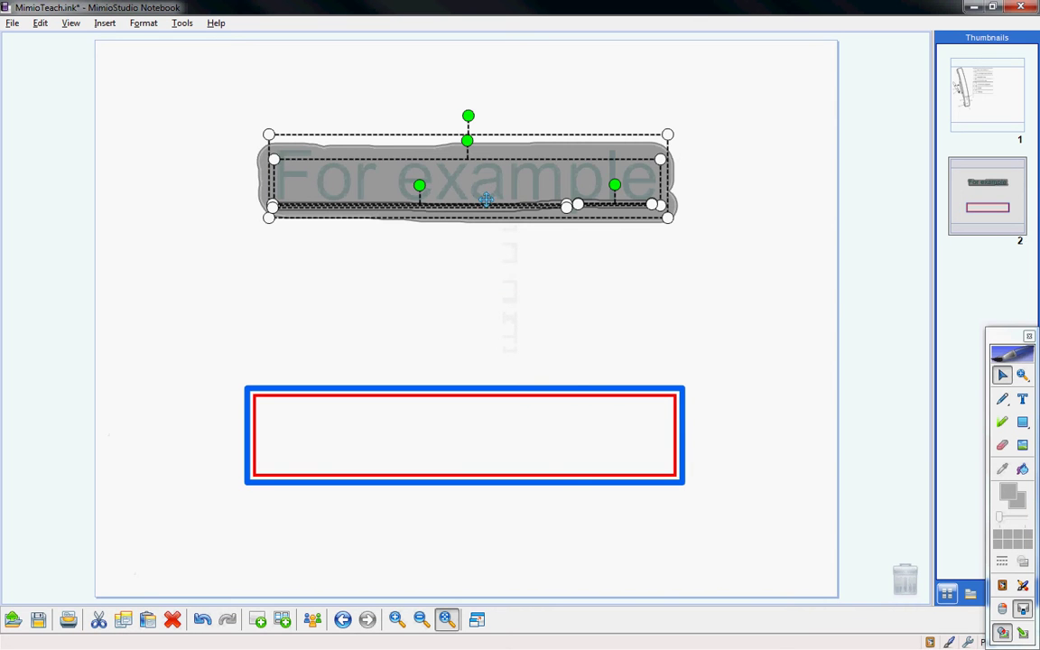
pyautogui.click(756, 272)
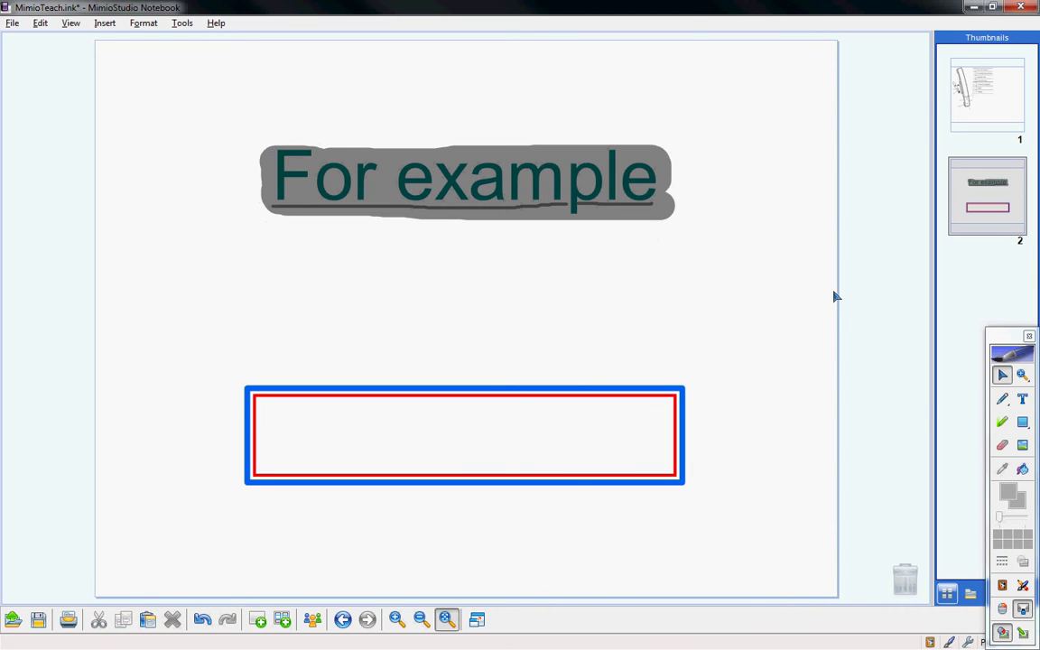
# Move the grey highlight above the "For example" text, and undo the move
pyautogui.moveTo(420, 180); pyautogui.dragTo(505, 101)
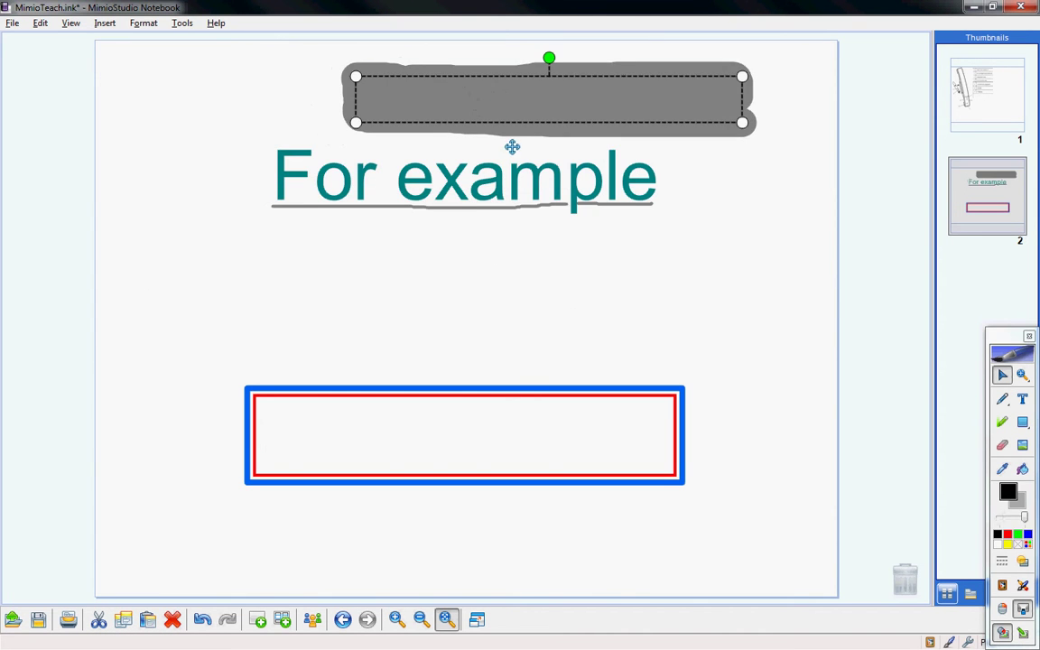
pyautogui.moveTo(511, 142); pyautogui.dragTo(459, 221)
pyautogui.click(305, 143)
# Group the "For example" text with its underlines and highlight, and move the group slightly up
pyautogui.moveTo(203, 111); pyautogui.dragTo(813, 280)
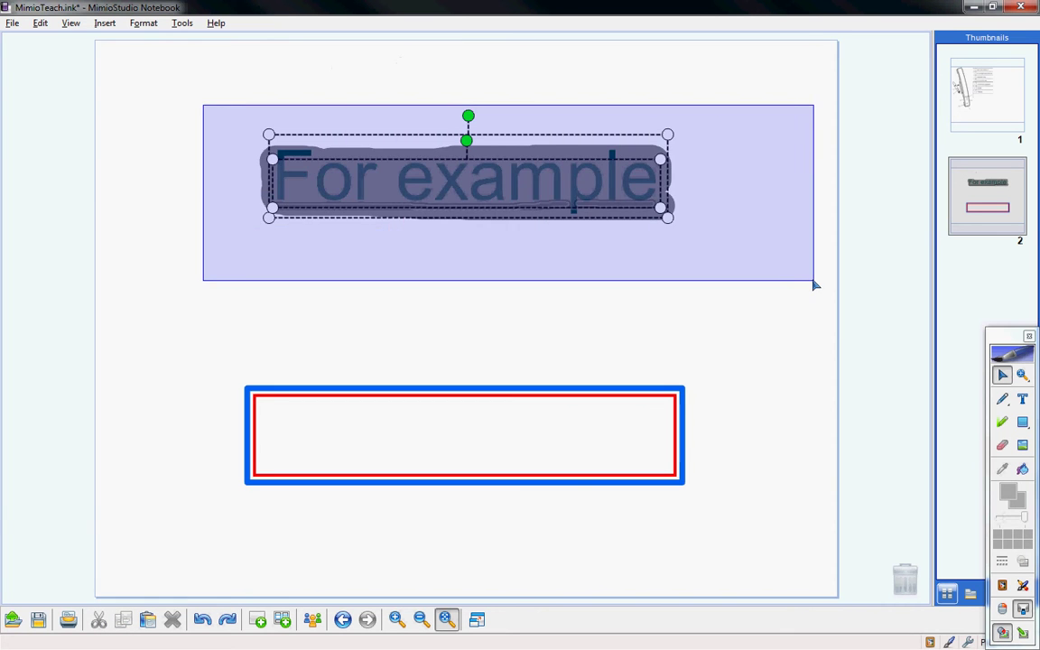
pyautogui.moveTo(455, 197); pyautogui.dragTo(541, 201)
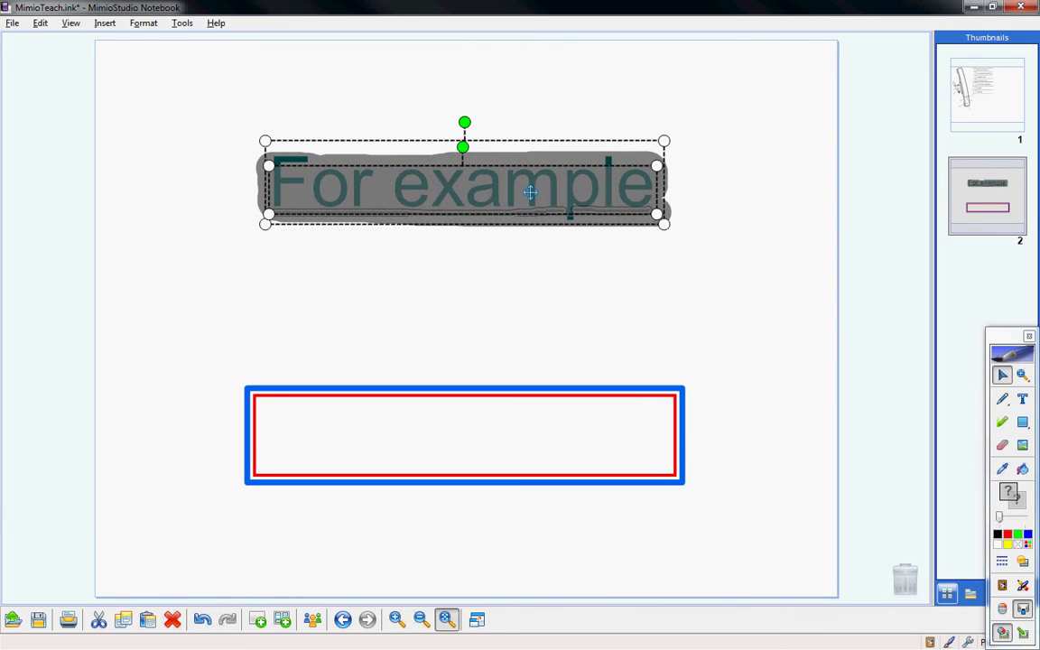
pyautogui.rightClick(529, 193)
pyautogui.moveTo(590, 370)
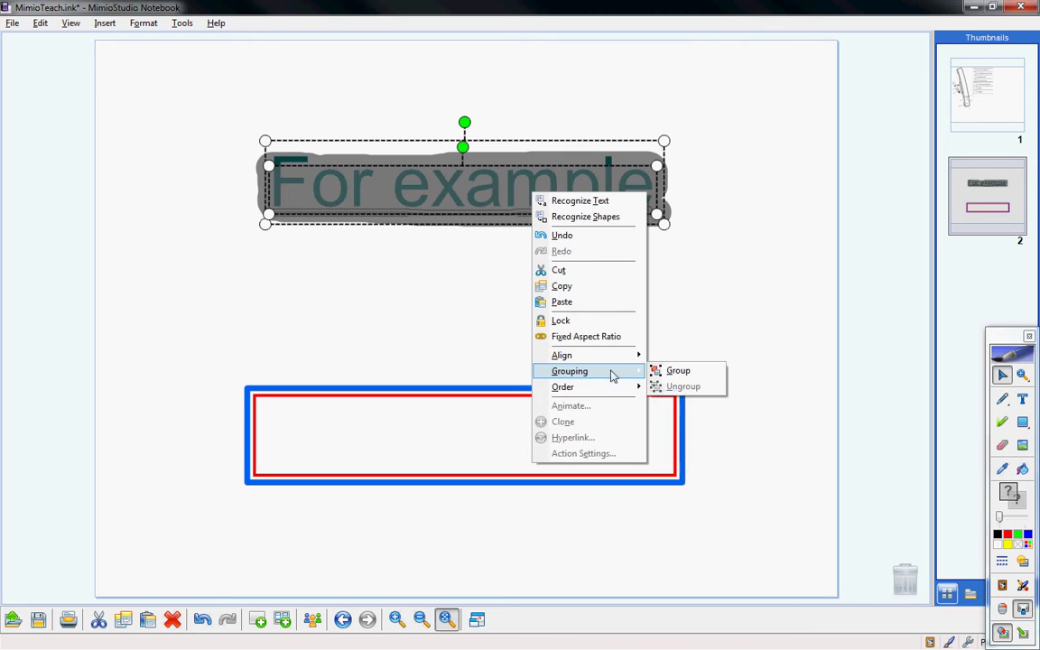
pyautogui.click(677, 371)
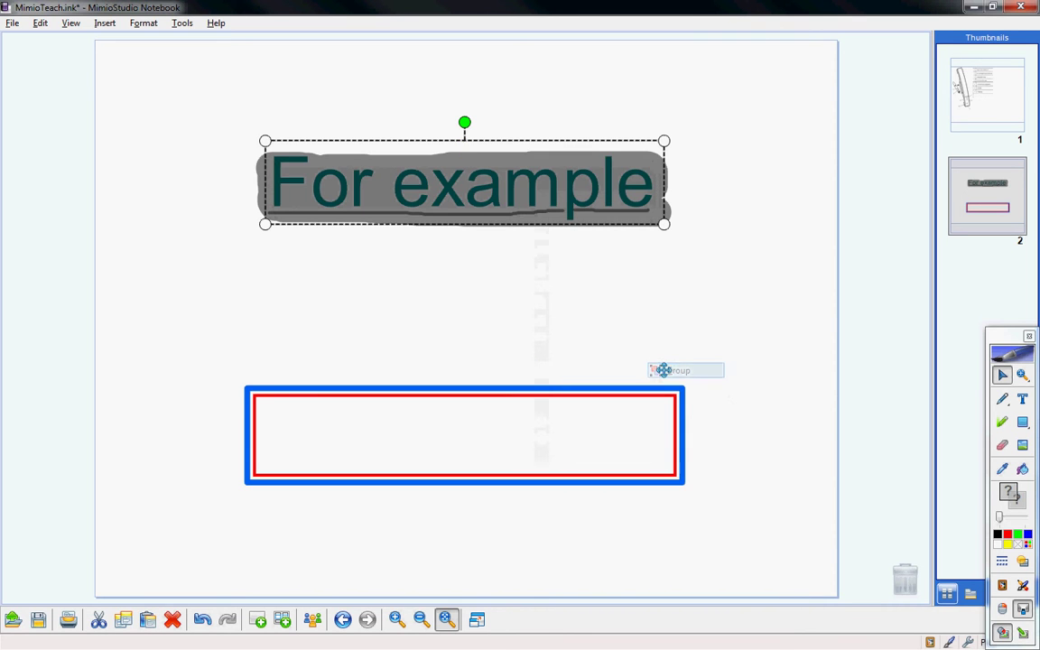
pyautogui.moveTo(437, 202); pyautogui.dragTo(436, 170)
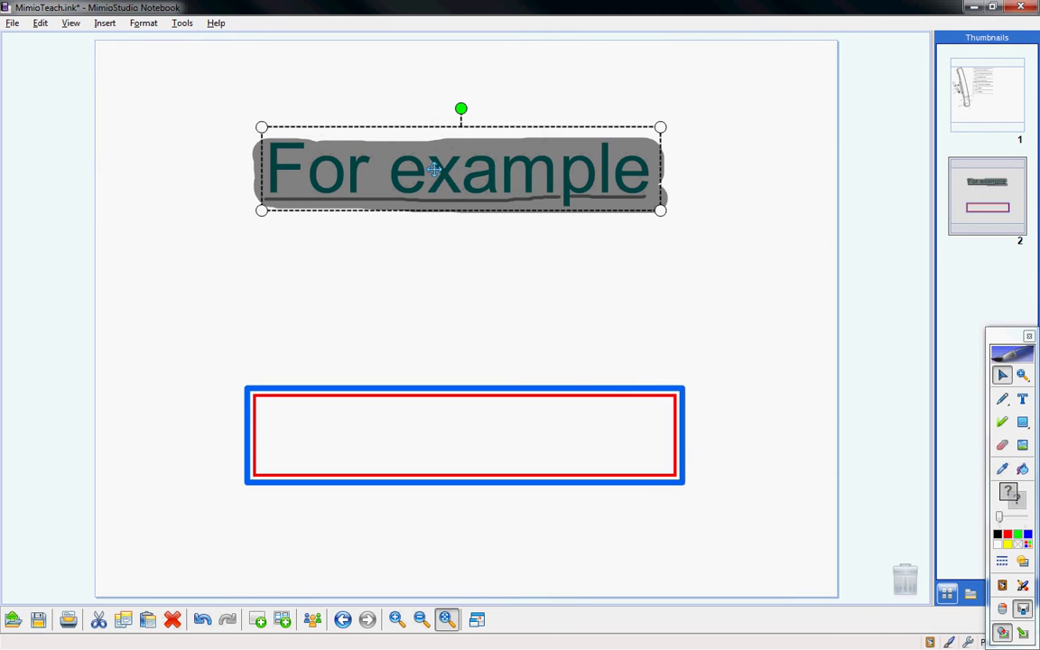
# Move the grouped "For example" text up to the upper part of the page and lock it
pyautogui.rightClick(436, 172)
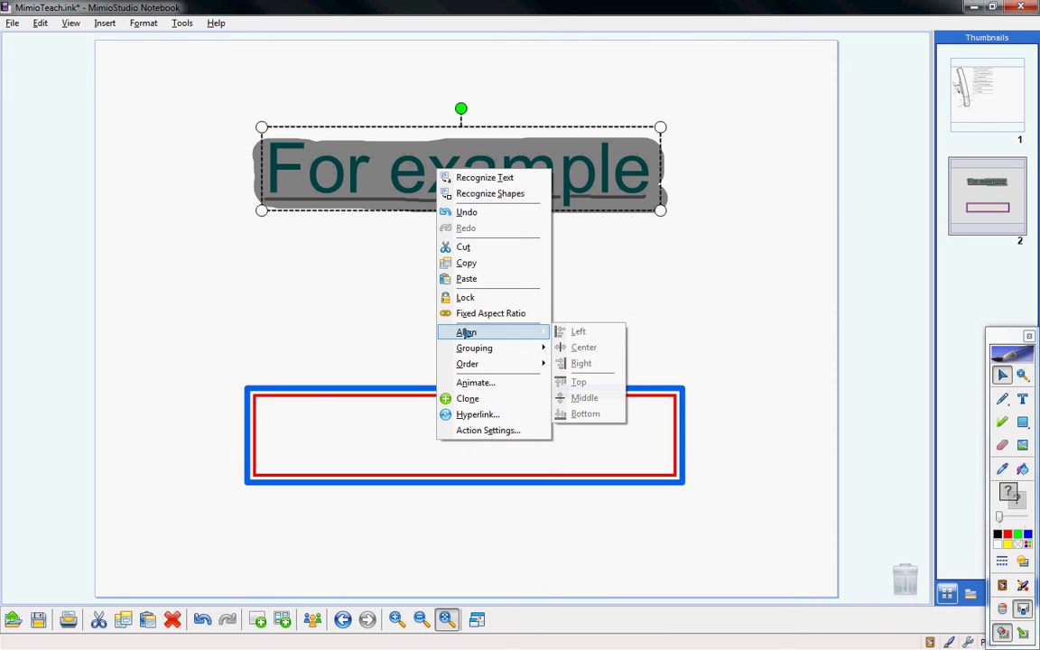
pyautogui.moveTo(468, 352)
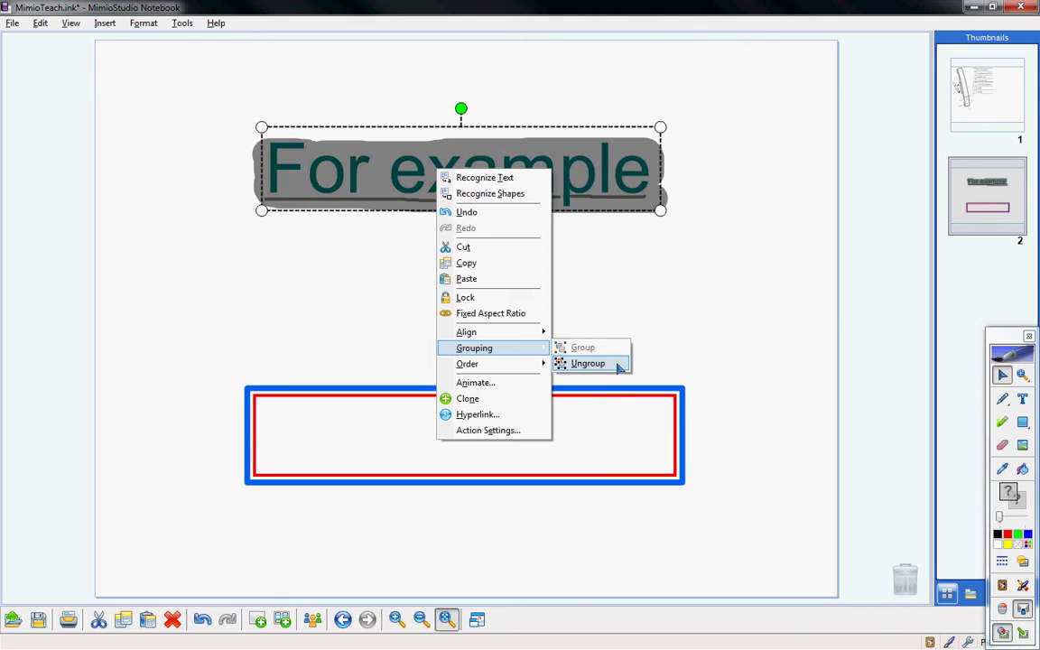
pyautogui.click(646, 314)
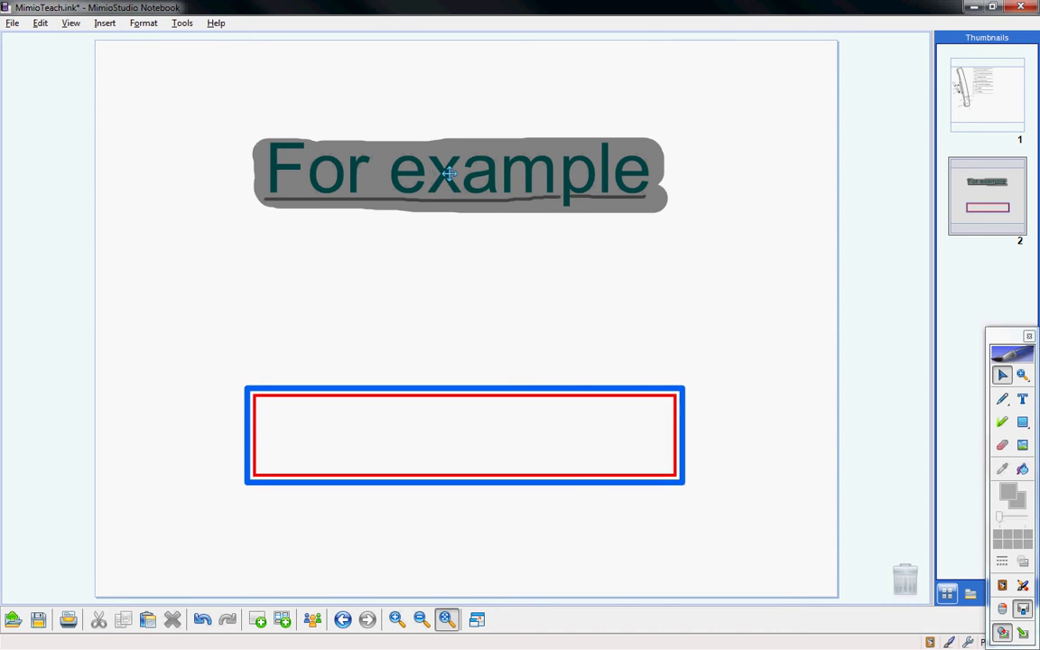
pyautogui.moveTo(449, 174); pyautogui.dragTo(456, 121)
pyautogui.rightClick(457, 124)
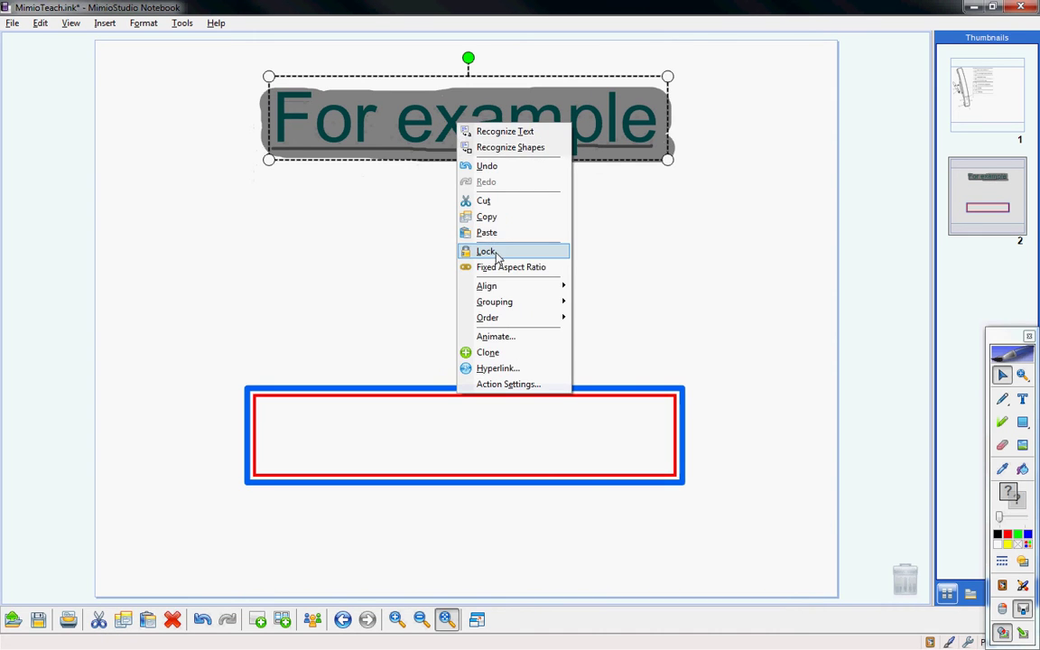
pyautogui.click(488, 251)
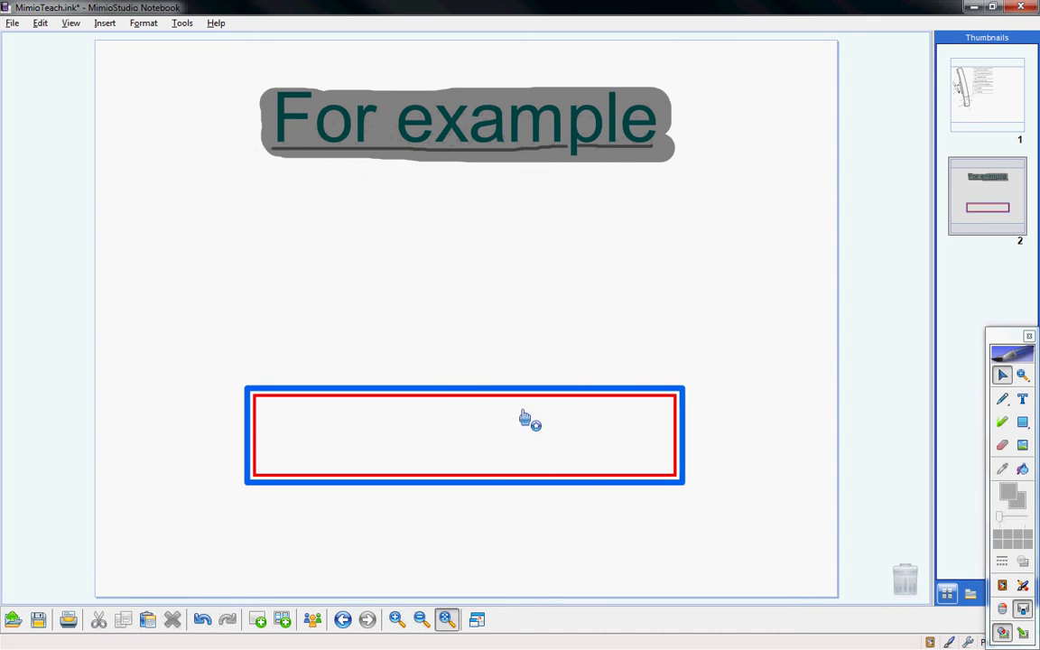
# Move the red and blue rectangle up around the locked "For example" text, and move it back down just below the text
pyautogui.moveTo(527, 392); pyautogui.dragTo(527, 81)
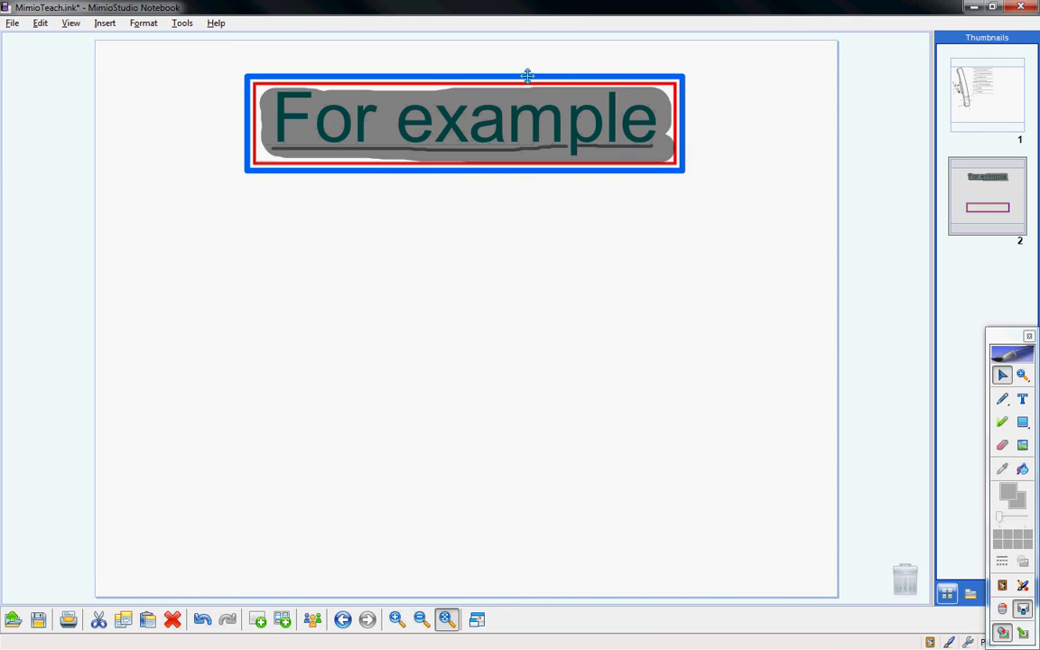
pyautogui.click(528, 131)
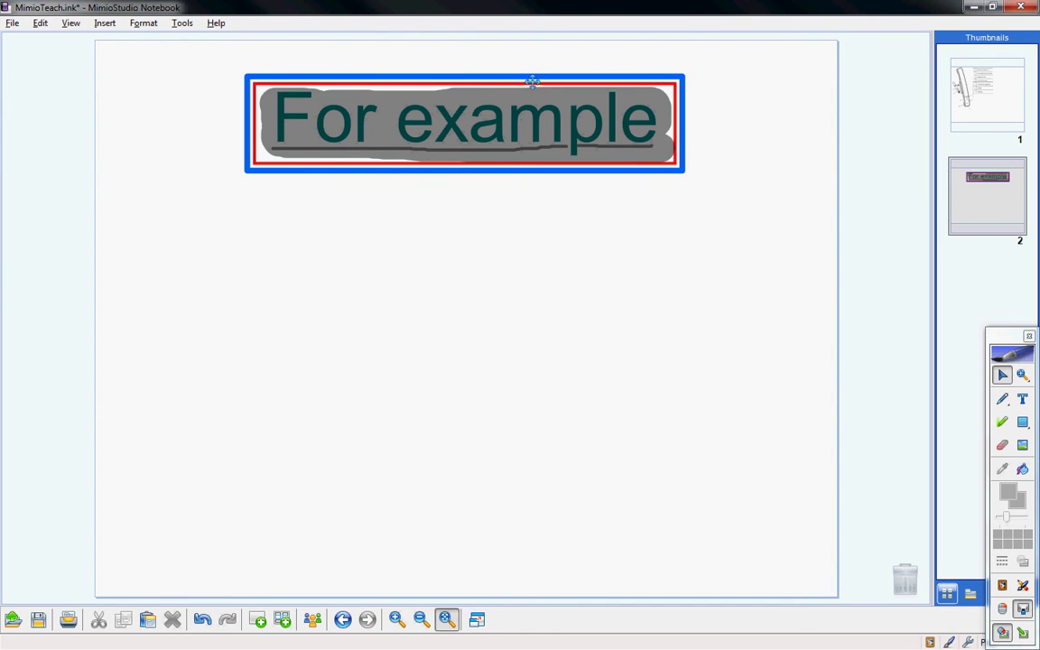
pyautogui.click(633, 81)
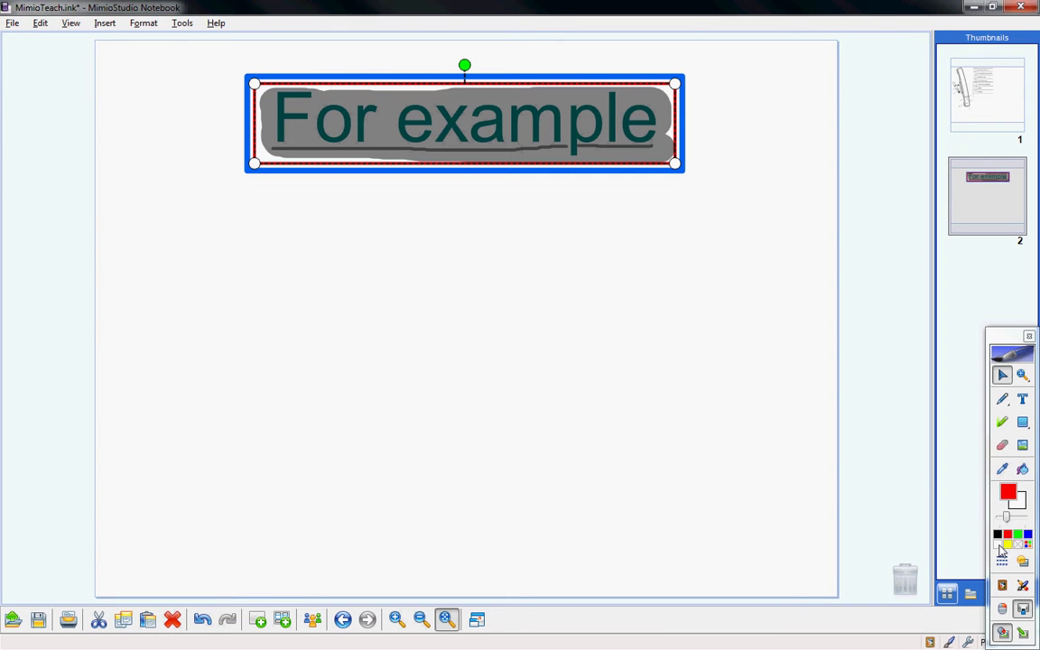
pyautogui.moveTo(622, 82); pyautogui.dragTo(600, 208)
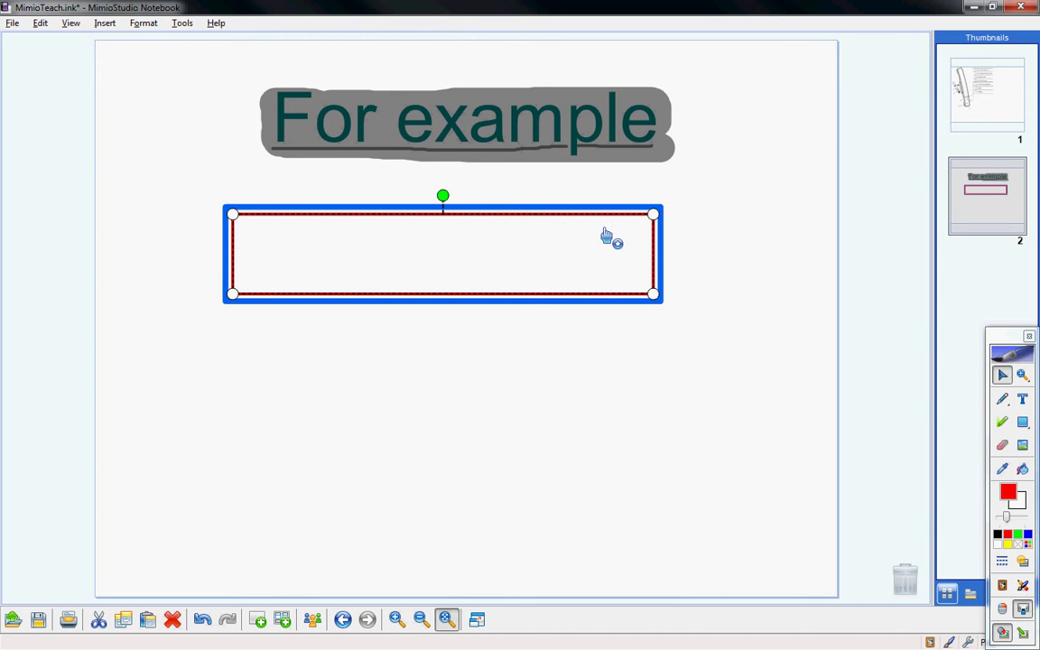
pyautogui.doubleClick(607, 246)
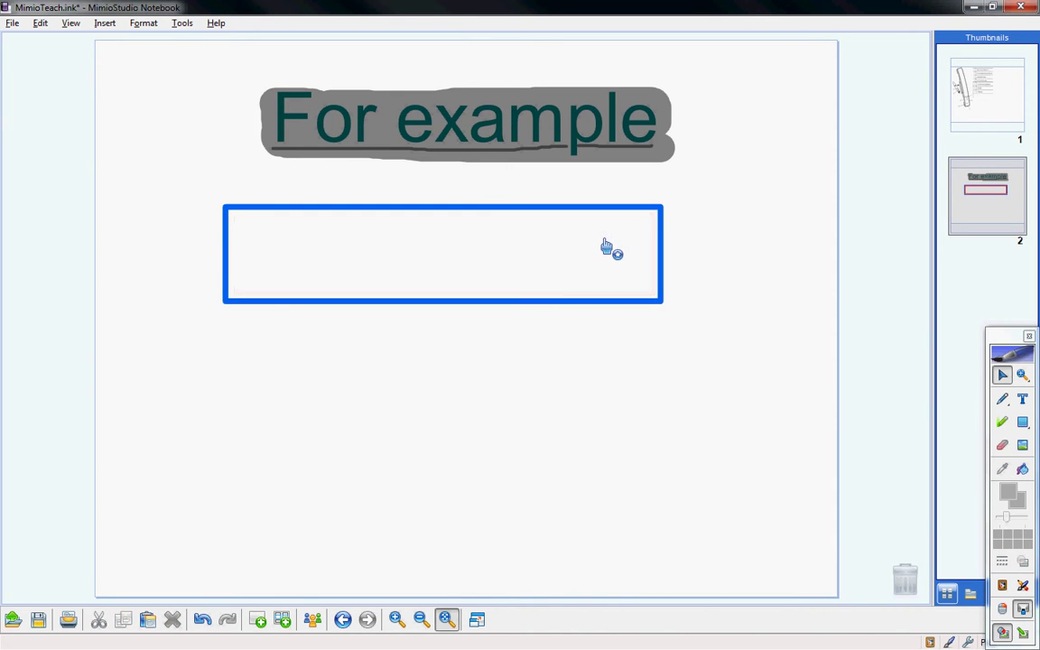
pyautogui.click(553, 214)
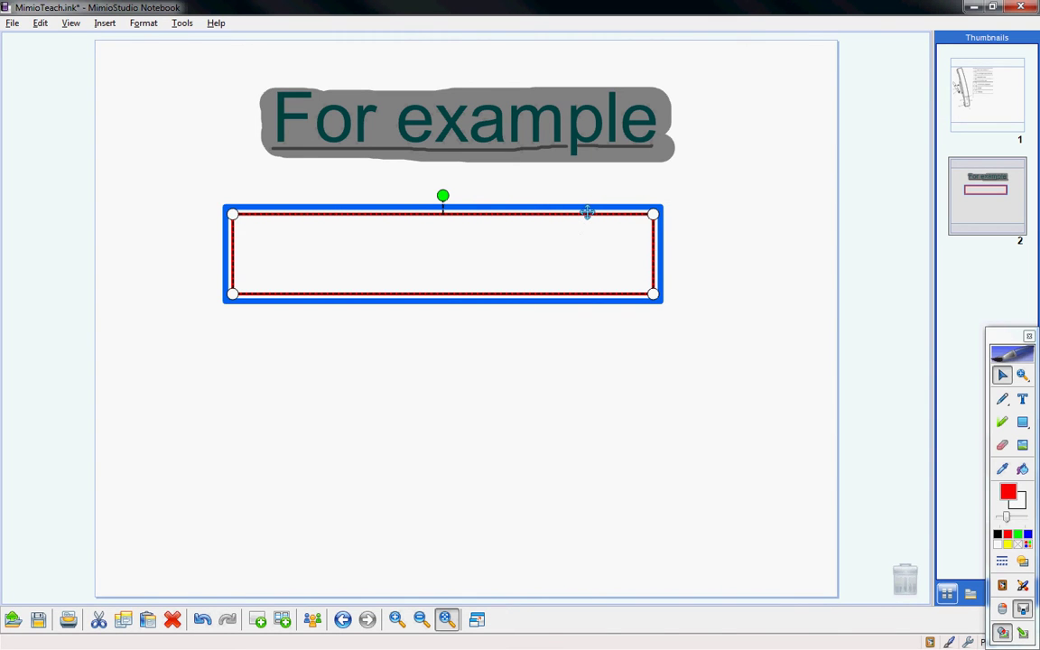
pyautogui.moveTo(587, 212); pyautogui.dragTo(364, 209)
# Bring the rectangle to the front in the stacking order and move it over the "For example" text
pyautogui.rightClick(370, 216)
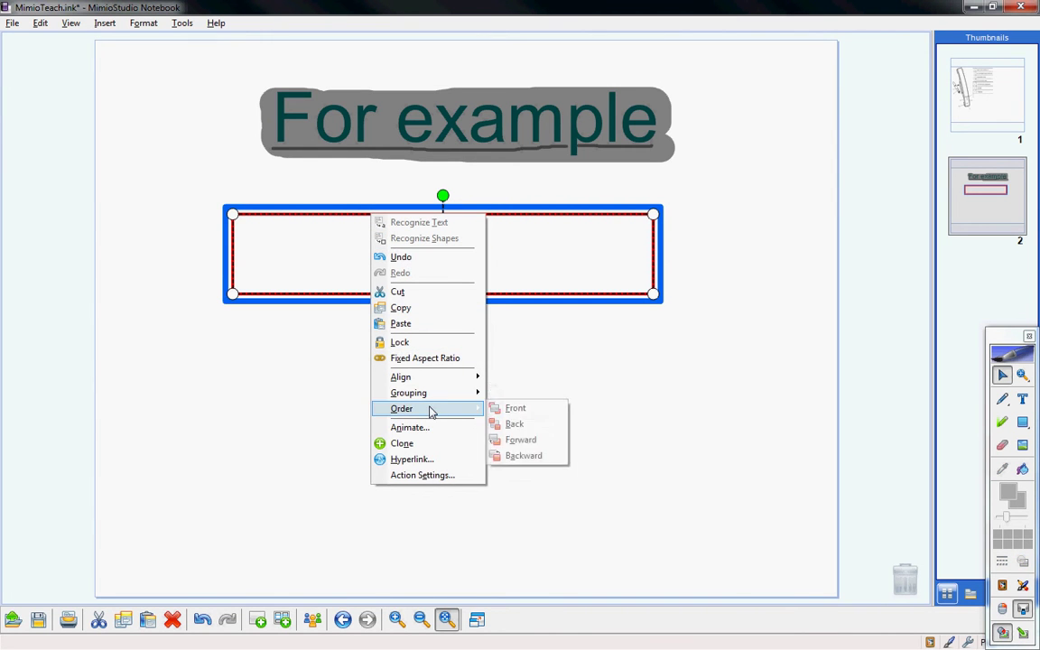
pyautogui.moveTo(430, 412)
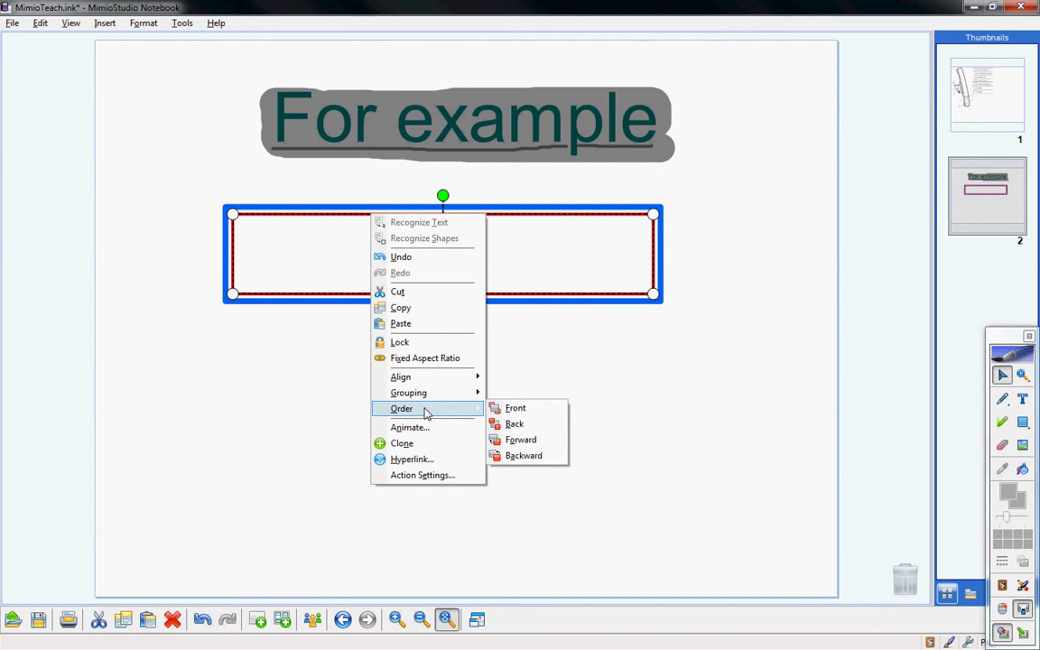
pyautogui.click(522, 411)
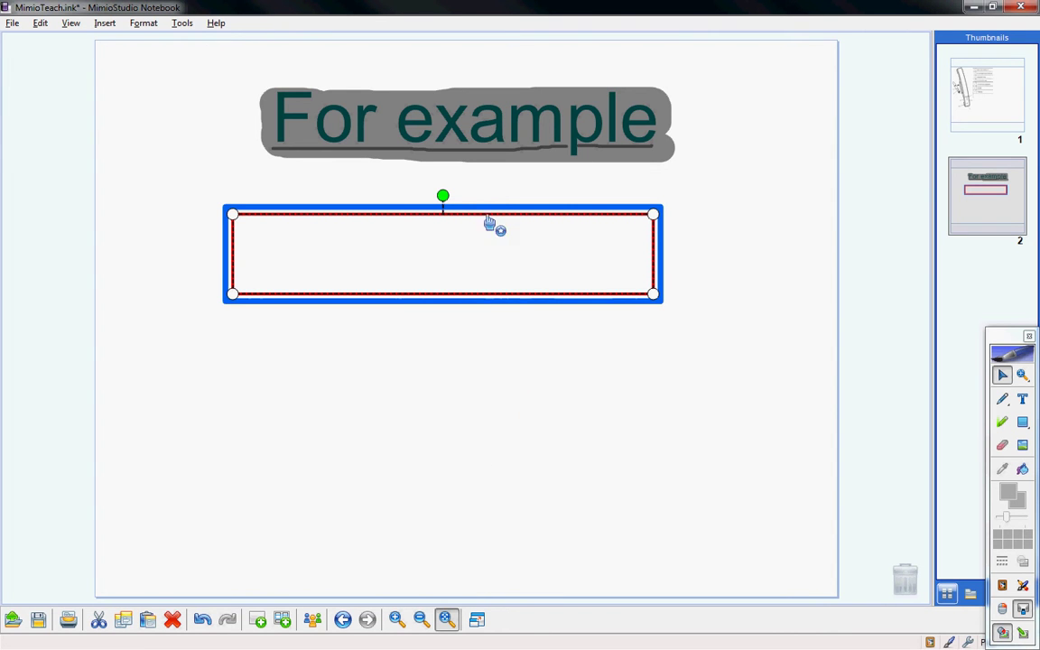
pyautogui.moveTo(491, 202); pyautogui.dragTo(513, 63)
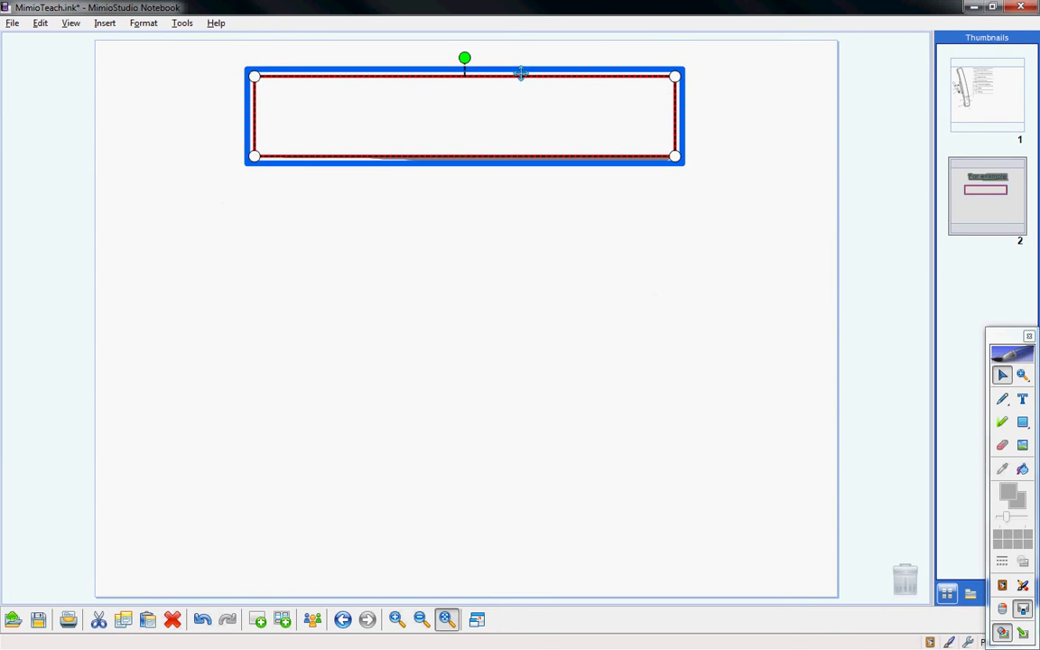
pyautogui.click(709, 219)
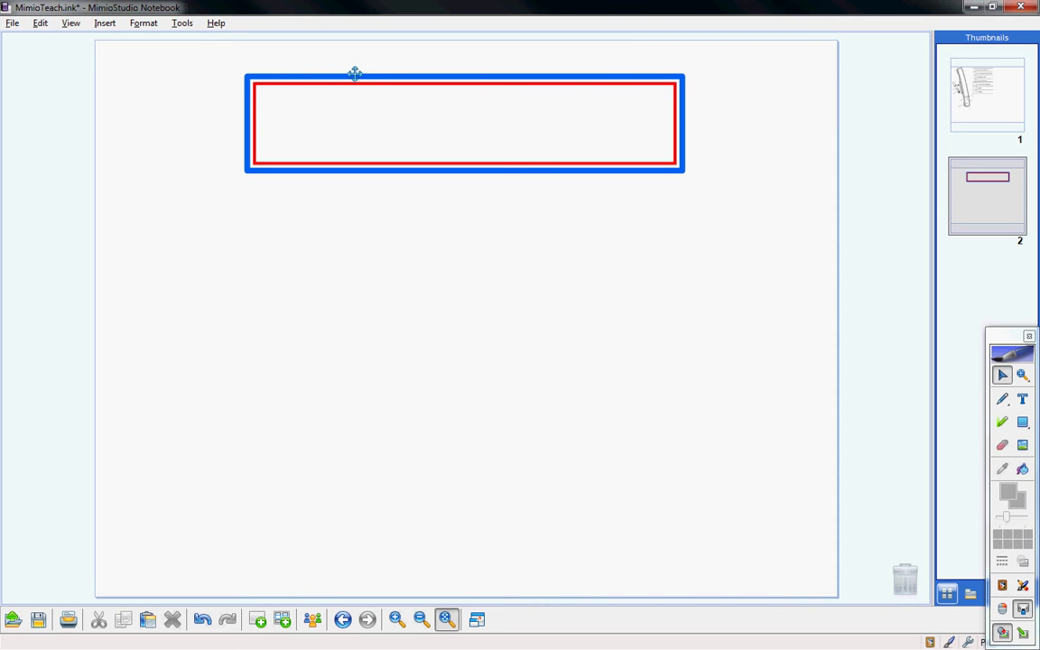
# Lock the rectangle covering the "For example" text and try to select the area inside it
pyautogui.click(683, 77)
pyautogui.rightClick(683, 77)
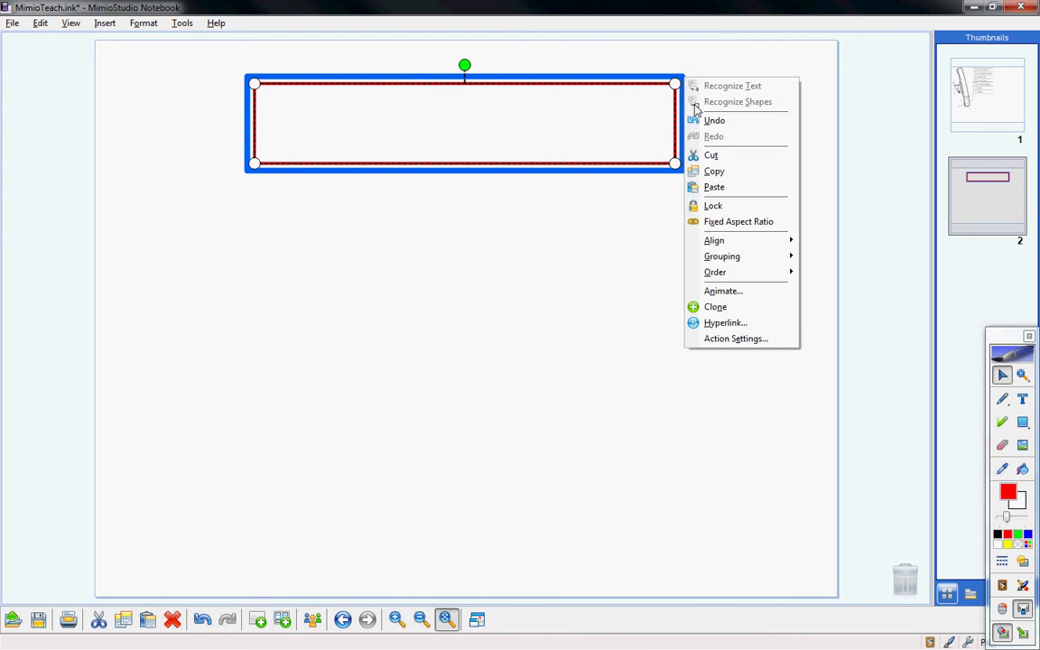
pyautogui.click(732, 205)
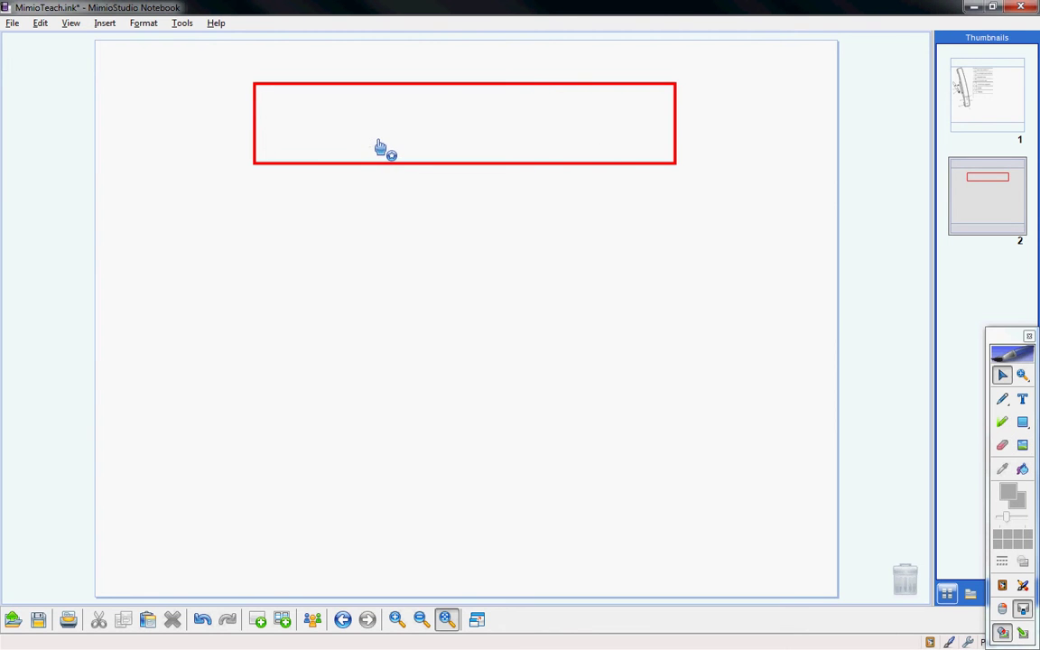
pyautogui.click(558, 123)
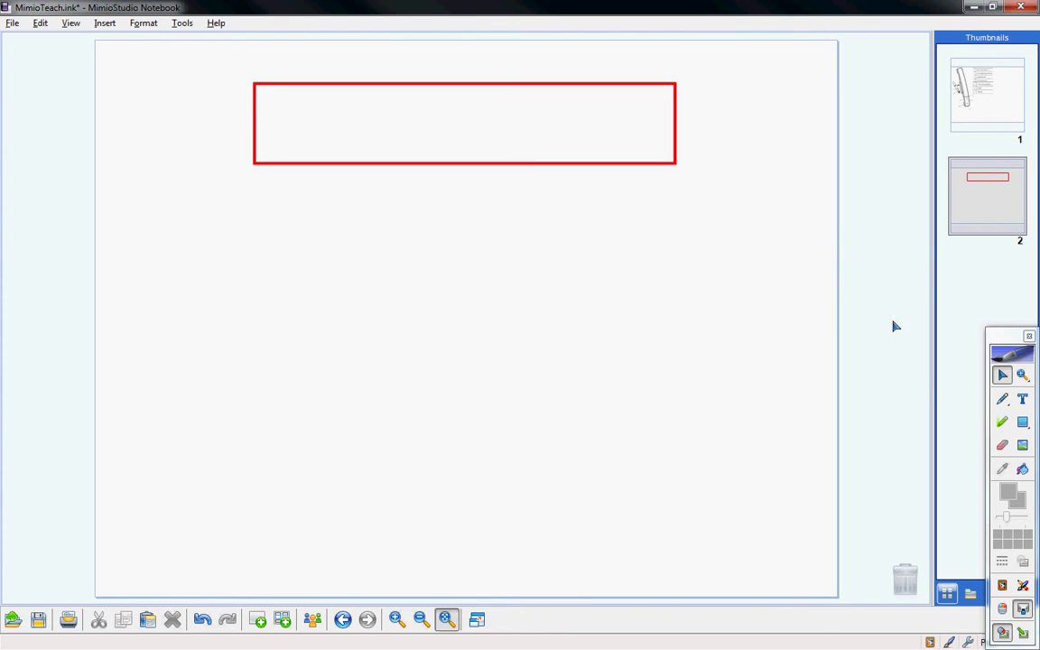
# Draw a horizontal red dotted line with arrows at both ends, spanning slightly wider than the rectangle, just below it
pyautogui.click(1023, 423)
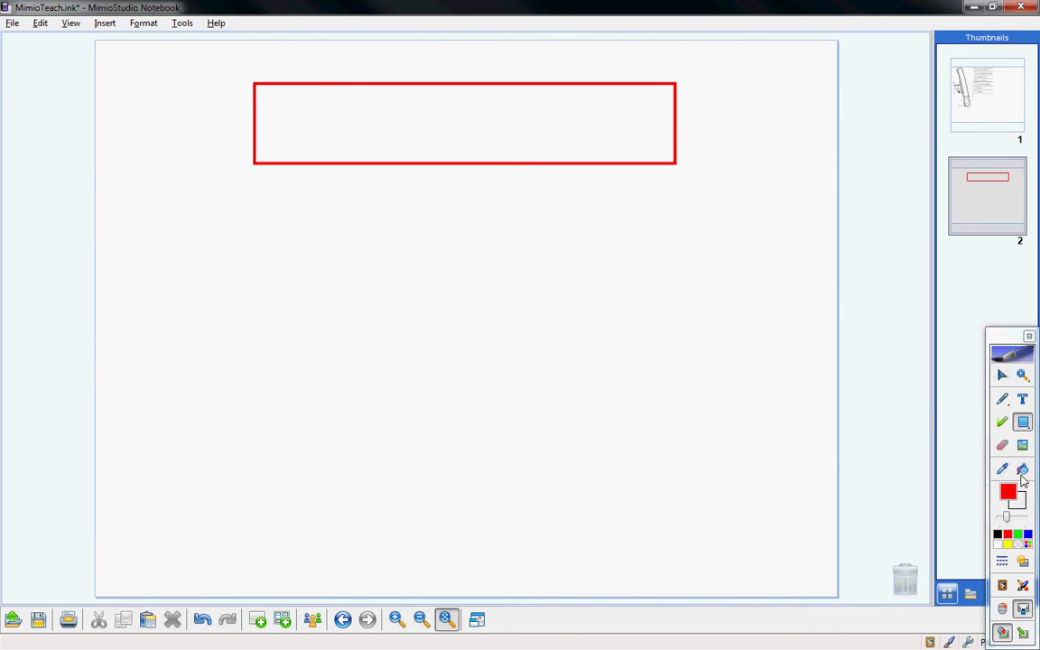
pyautogui.click(1022, 423)
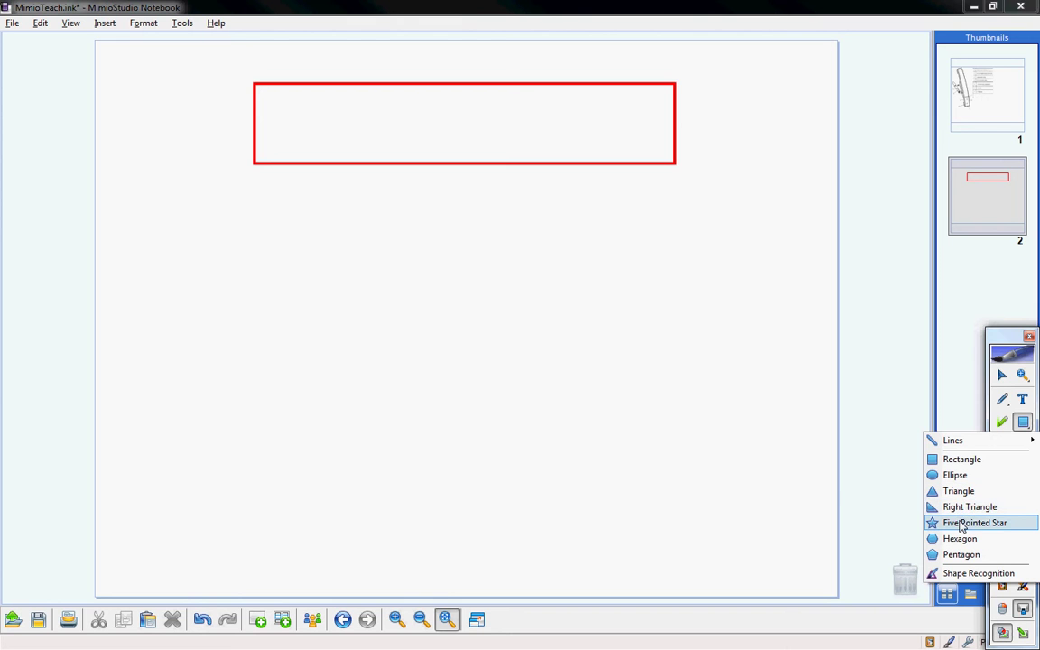
pyautogui.moveTo(966, 443)
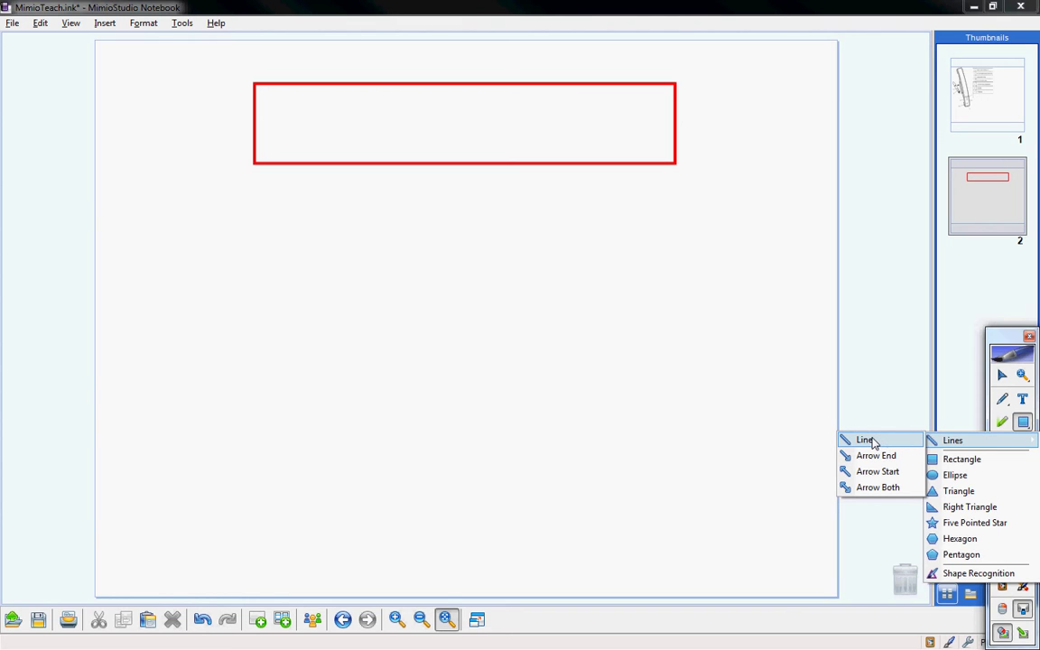
pyautogui.click(878, 487)
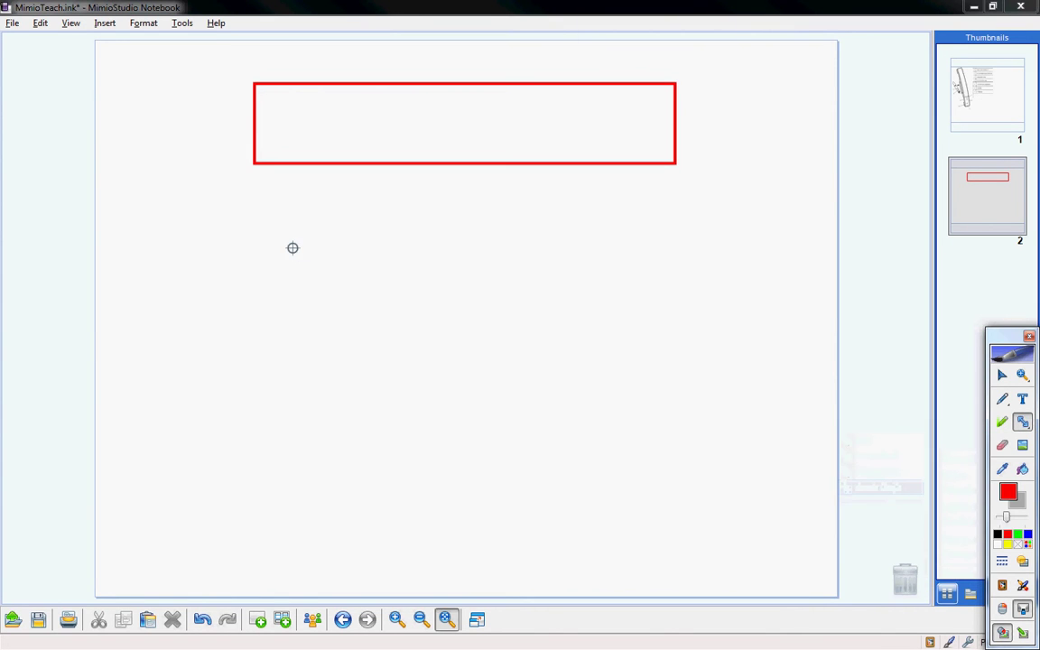
pyautogui.moveTo(218, 212); pyautogui.dragTo(754, 214)
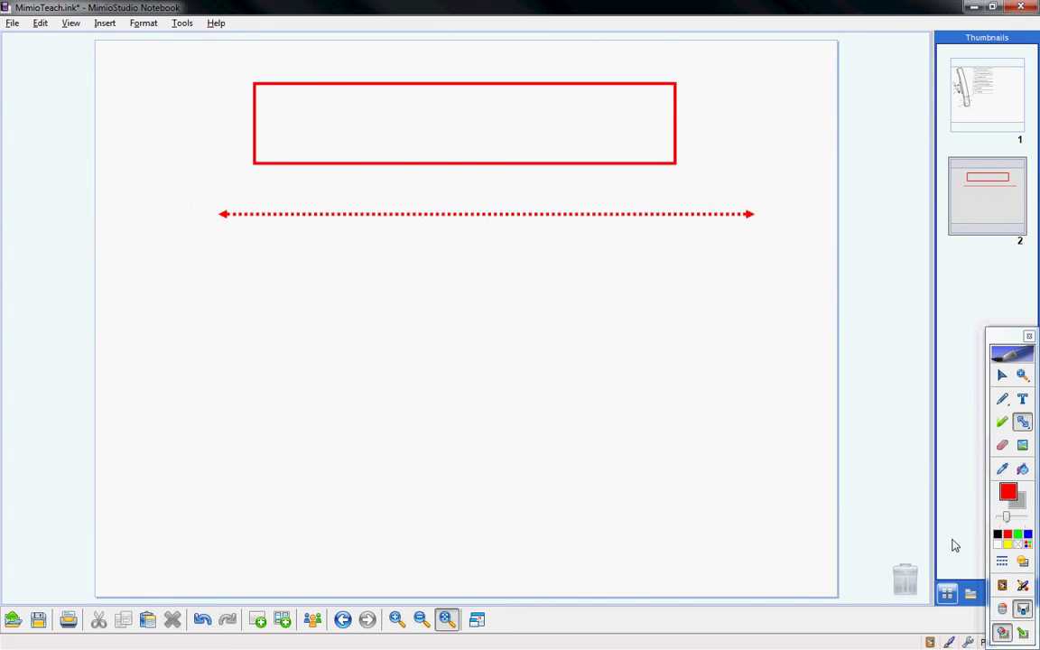
# Draw a solid and a dashed red line with arrows at both ends, one below the other, under the dotted line
pyautogui.click(1004, 563)
pyautogui.click(980, 580)
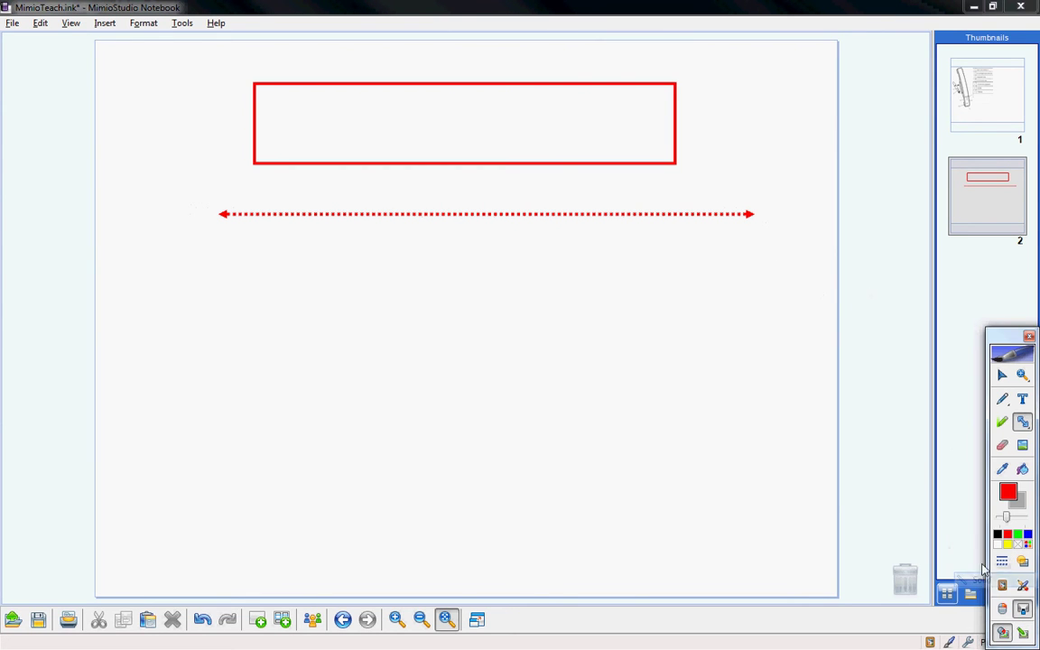
pyautogui.moveTo(231, 228); pyautogui.dragTo(743, 231)
pyautogui.click(1003, 562)
pyautogui.click(983, 596)
pyautogui.moveTo(231, 251)
pyautogui.mouseDown()
pyautogui.moveTo(654, 256)
pyautogui.moveTo(748, 247)
pyautogui.moveTo(740, 249)
pyautogui.mouseUp()
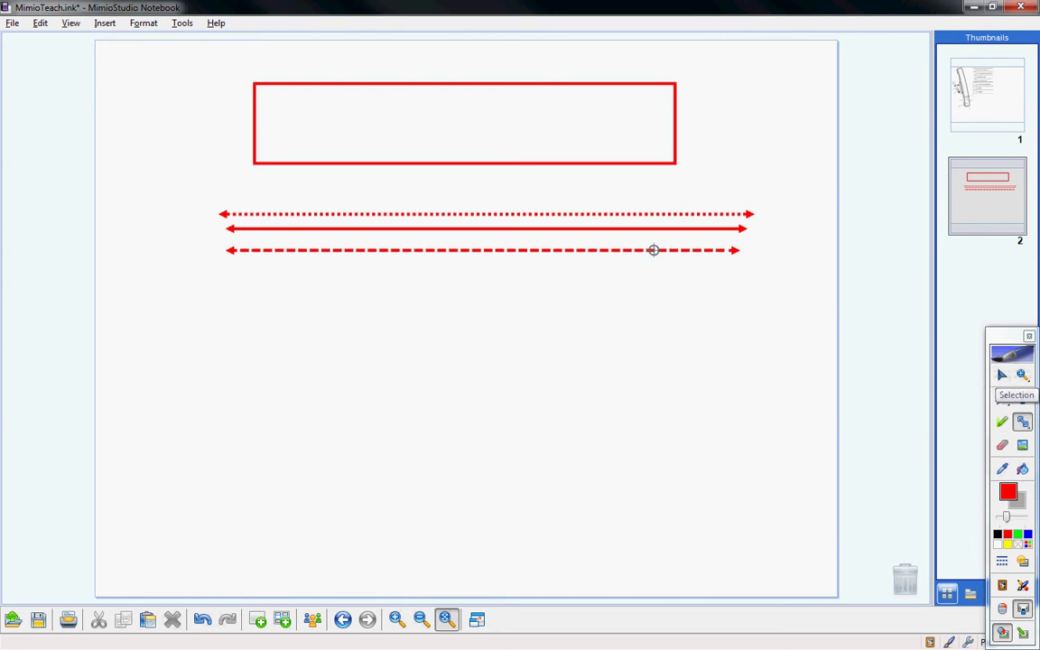
# Move the three arrow lines up close together beneath the rectangle, and delete all three
pyautogui.click(1003, 375)
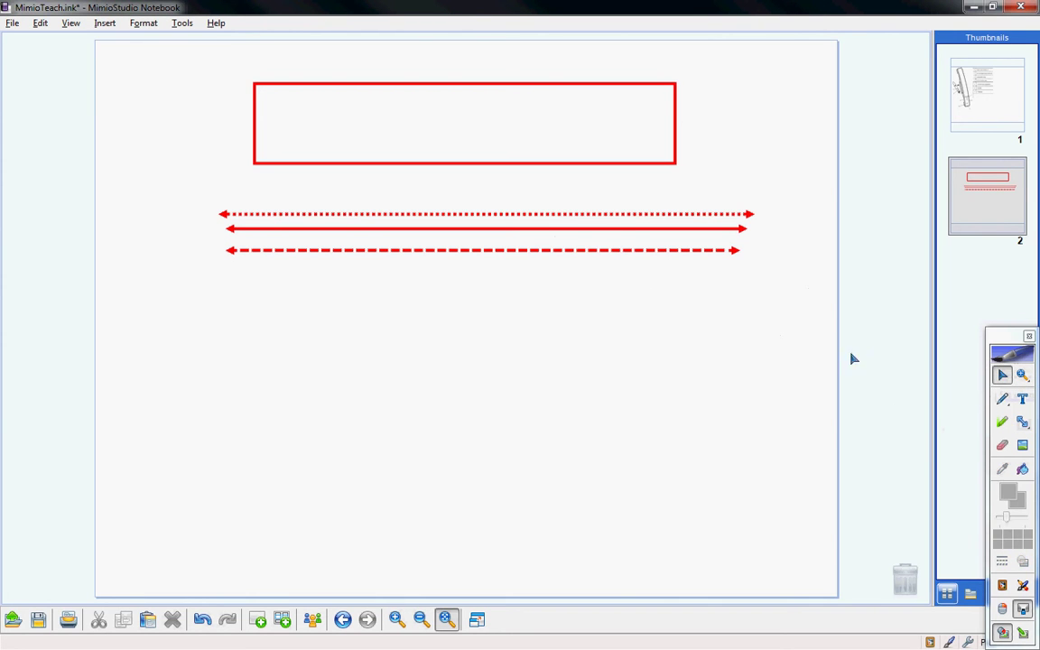
pyautogui.click(620, 228)
pyautogui.moveTo(622, 229); pyautogui.dragTo(619, 193)
pyautogui.moveTo(527, 214); pyautogui.dragTo(534, 204)
pyautogui.moveTo(377, 248); pyautogui.dragTo(386, 214)
pyautogui.moveTo(166, 163); pyautogui.dragTo(865, 302)
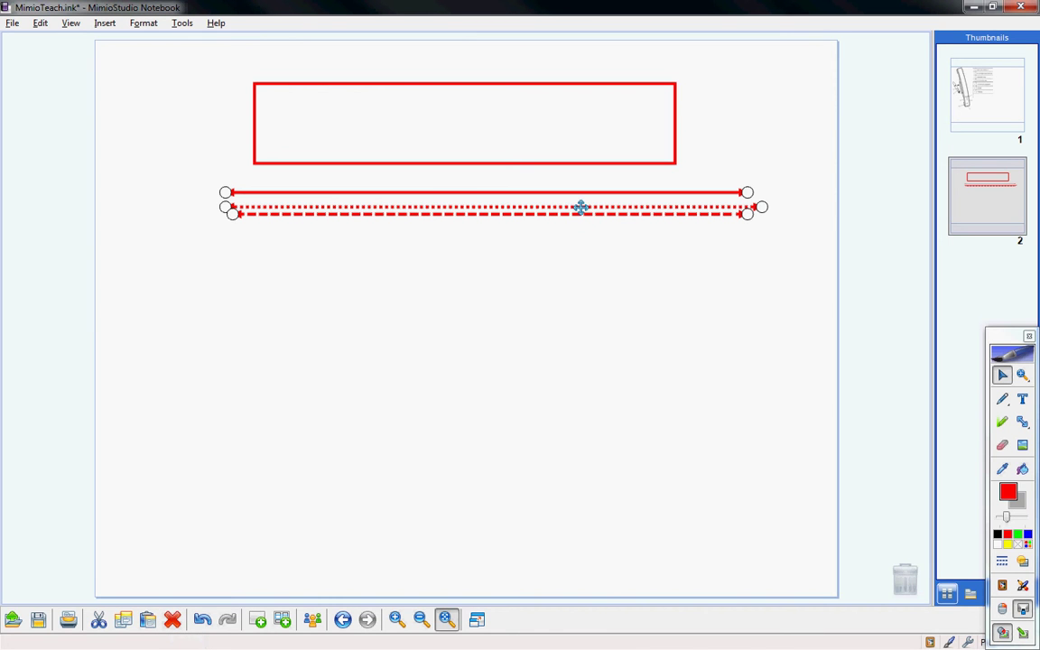
pyautogui.press('Delete')
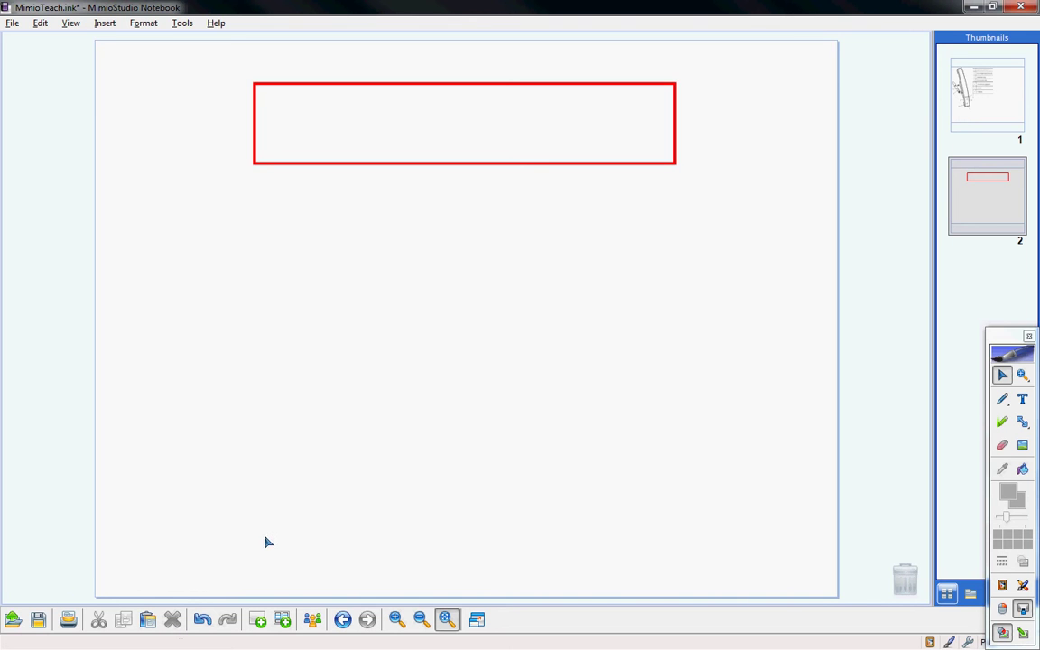
# Draw two red dashed ellipses with Shape Recognition below the rectangle, the smaller one beneath the larger, undoing the rough first outline
pyautogui.click(1024, 424)
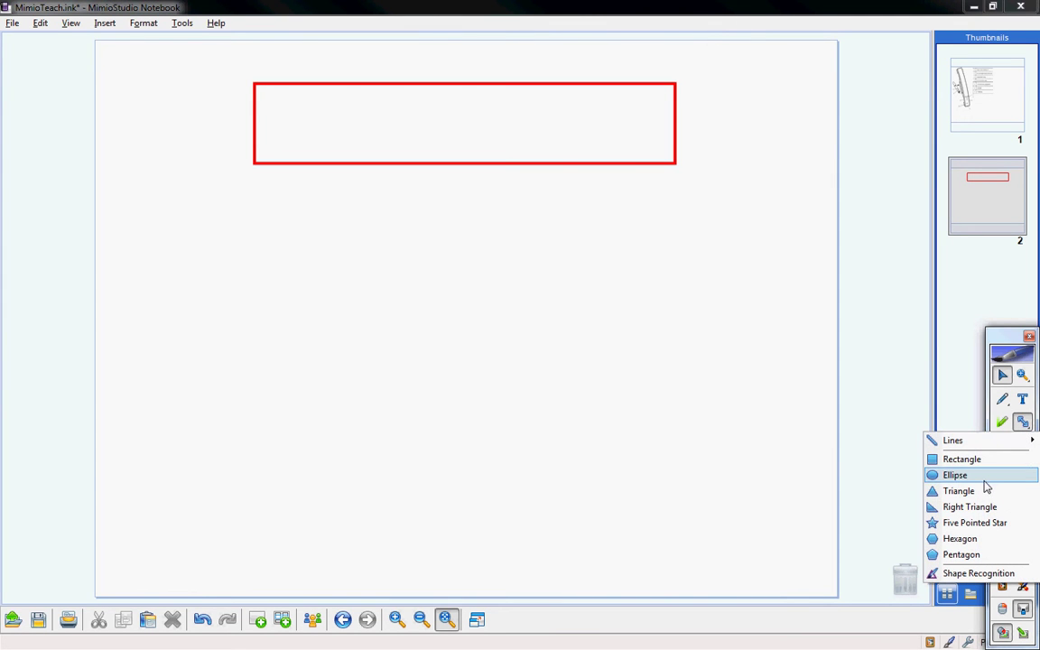
pyautogui.click(1005, 574)
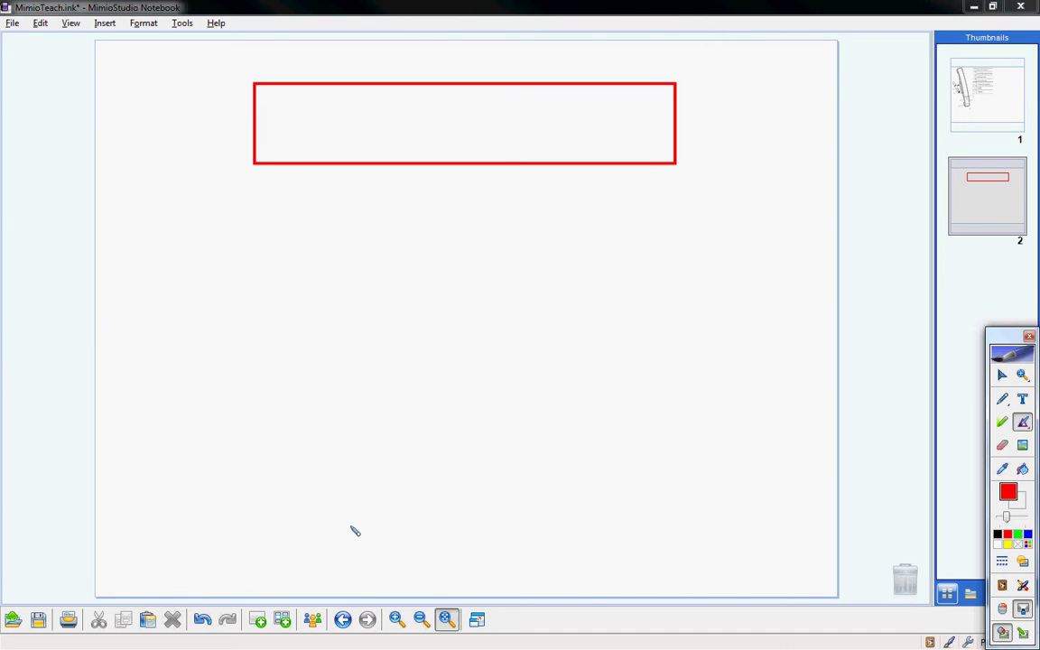
pyautogui.moveTo(592, 301)
pyautogui.mouseDown()
pyautogui.moveTo(589, 276)
pyautogui.moveTo(525, 274)
pyautogui.moveTo(508, 317)
pyautogui.moveTo(517, 354)
pyautogui.moveTo(598, 350)
pyautogui.moveTo(605, 307)
pyautogui.mouseUp()
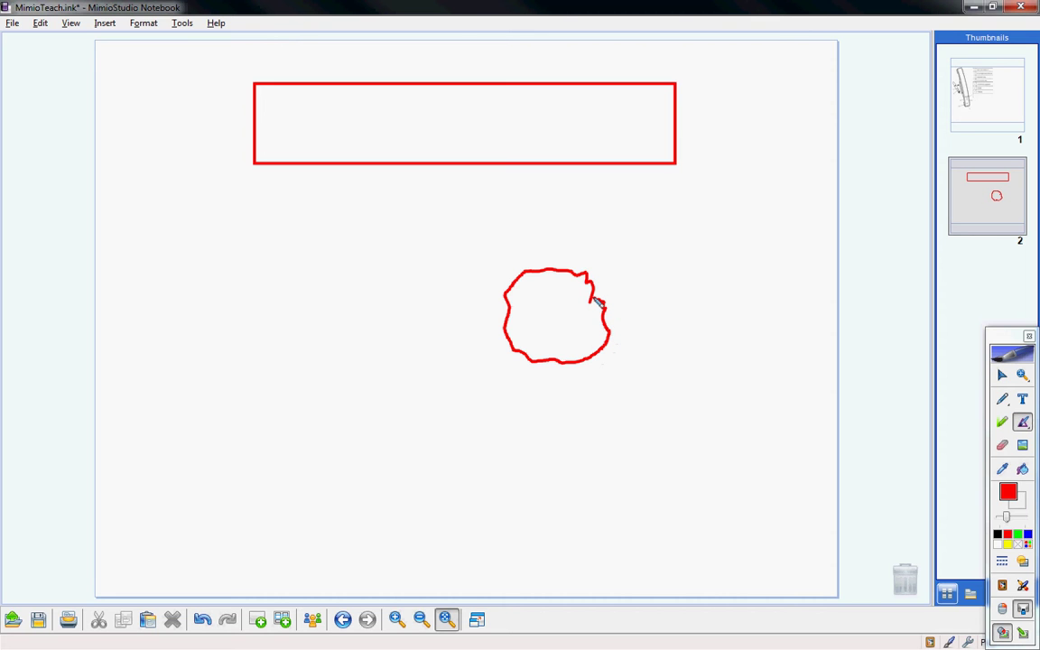
pyautogui.hotkey('ctrl', 'z')
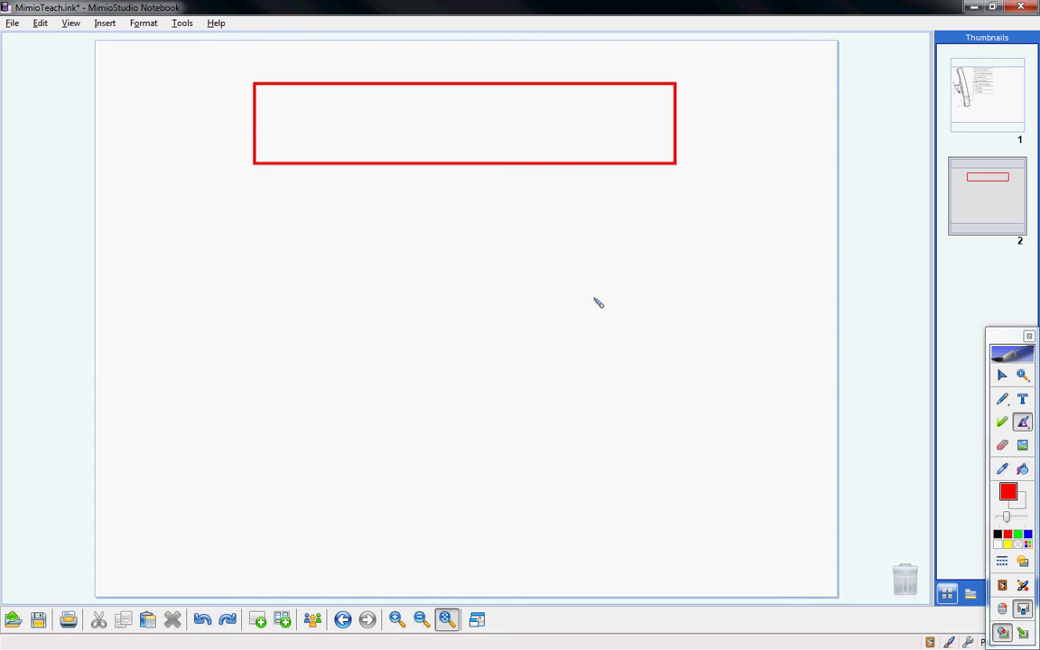
pyautogui.moveTo(678, 298)
pyautogui.mouseDown()
pyautogui.moveTo(439, 316)
pyautogui.moveTo(668, 323)
pyautogui.mouseUp()
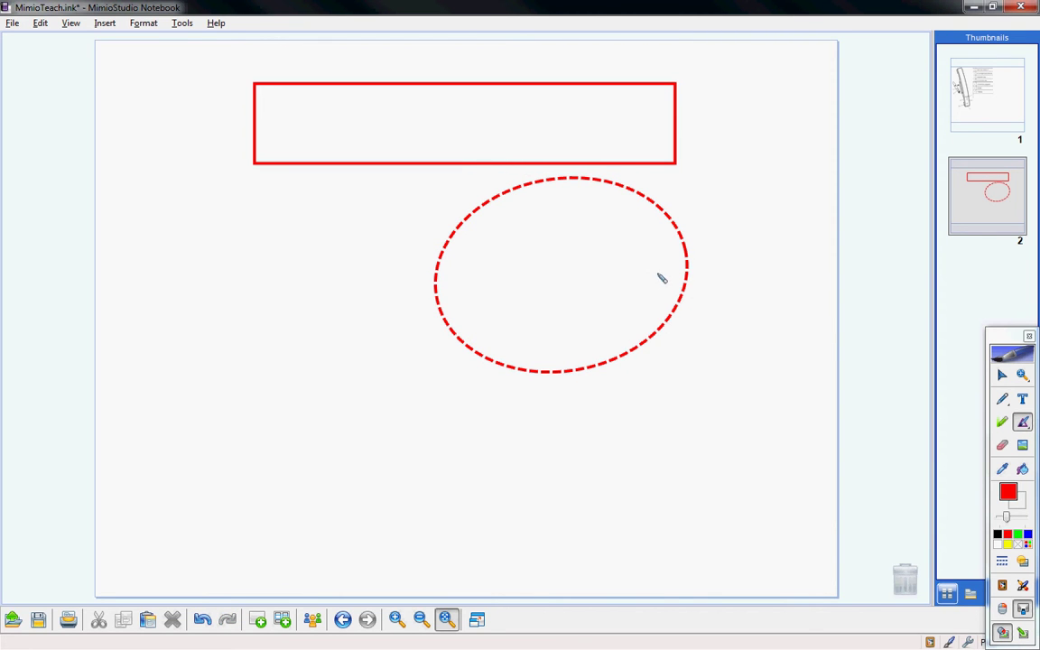
pyautogui.moveTo(601, 366)
pyautogui.mouseDown()
pyautogui.moveTo(667, 405)
pyautogui.moveTo(610, 367)
pyautogui.mouseUp()
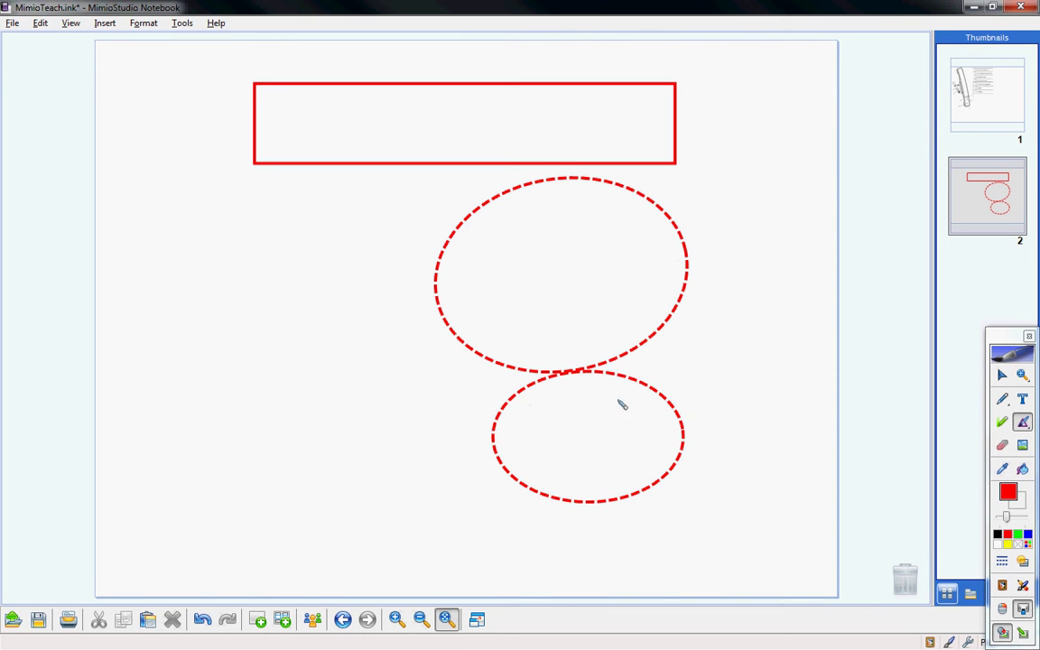
# Draw an open elliptical curve overlapping the large dashed ellipse and a dashed square beneath it with Shape Recognition
pyautogui.moveTo(303, 238); pyautogui.dragTo(371, 205)
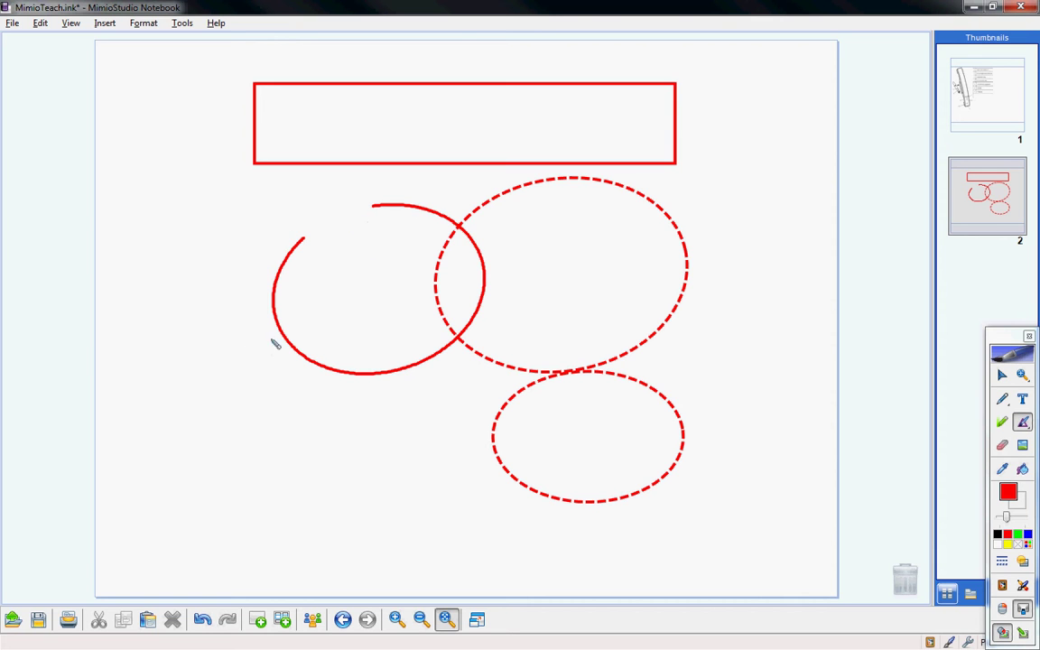
pyautogui.moveTo(257, 387)
pyautogui.mouseDown()
pyautogui.moveTo(264, 480)
pyautogui.moveTo(350, 470)
pyautogui.moveTo(361, 397)
pyautogui.moveTo(254, 385)
pyautogui.mouseUp()
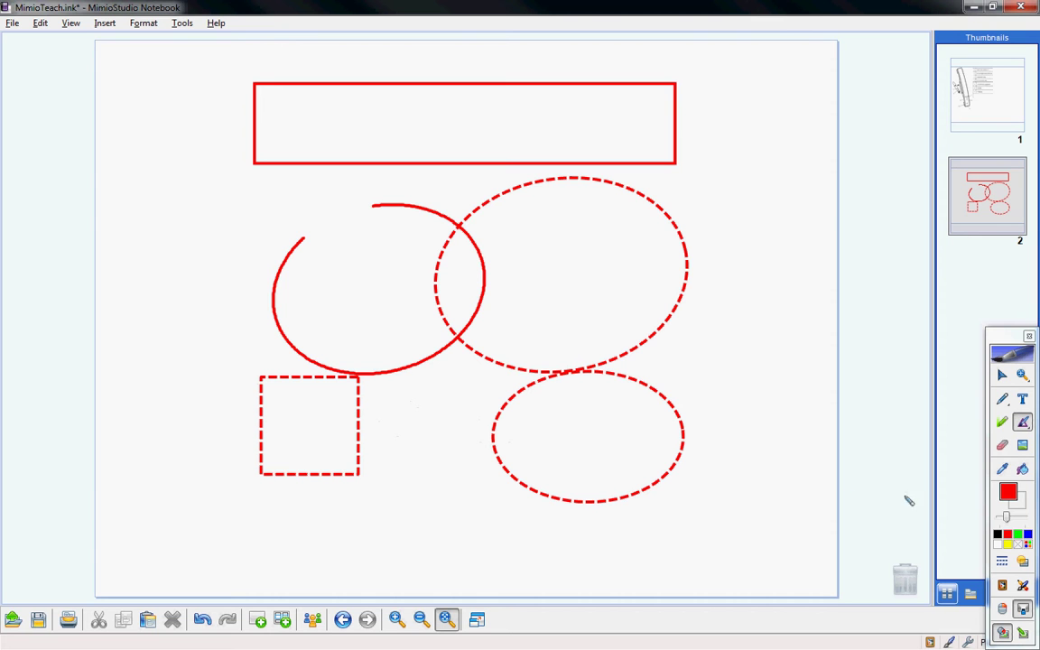
# Set the line style to Solid, and draw a square around the dashed square and a tall narrow rectangle beside it
pyautogui.click(1004, 563)
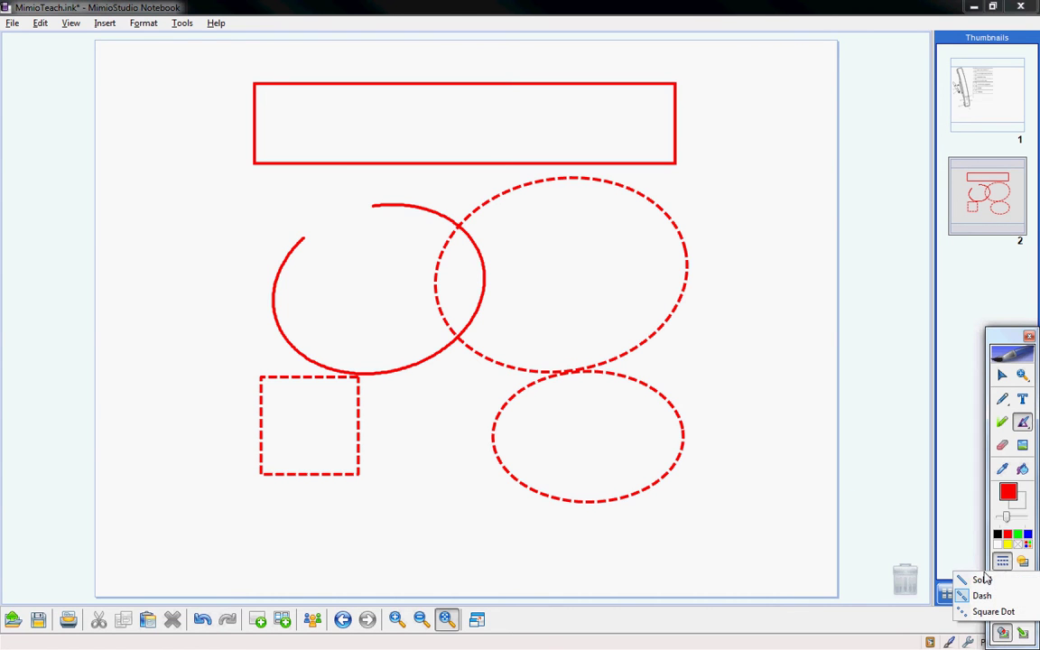
pyautogui.click(1003, 580)
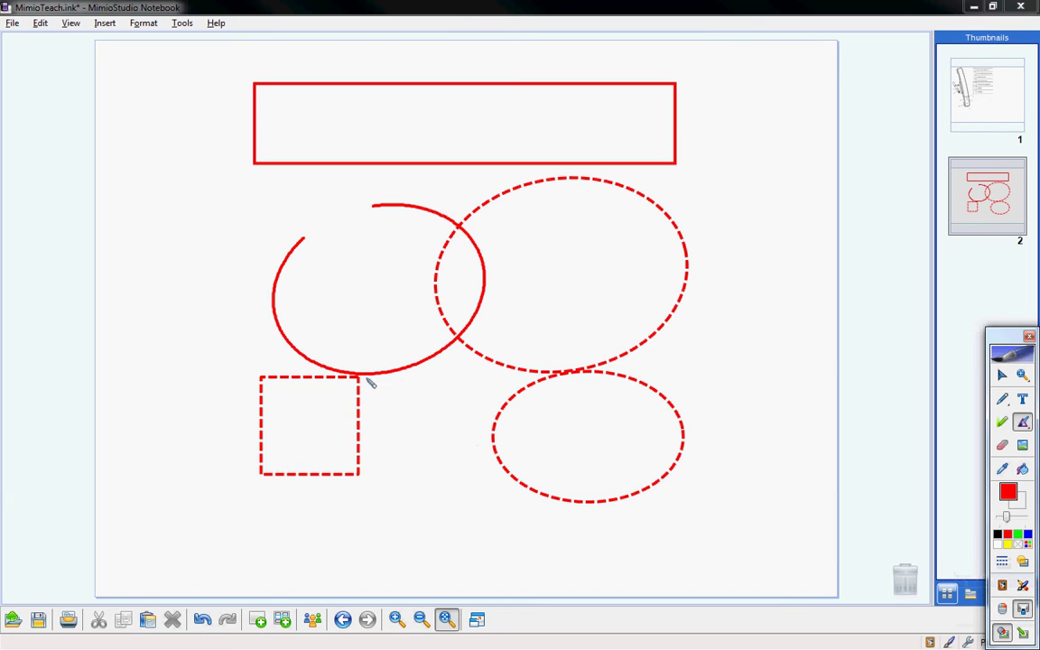
pyautogui.moveTo(368, 363)
pyautogui.mouseDown()
pyautogui.moveTo(370, 495)
pyautogui.moveTo(251, 490)
pyautogui.moveTo(260, 370)
pyautogui.moveTo(366, 359)
pyautogui.mouseUp()
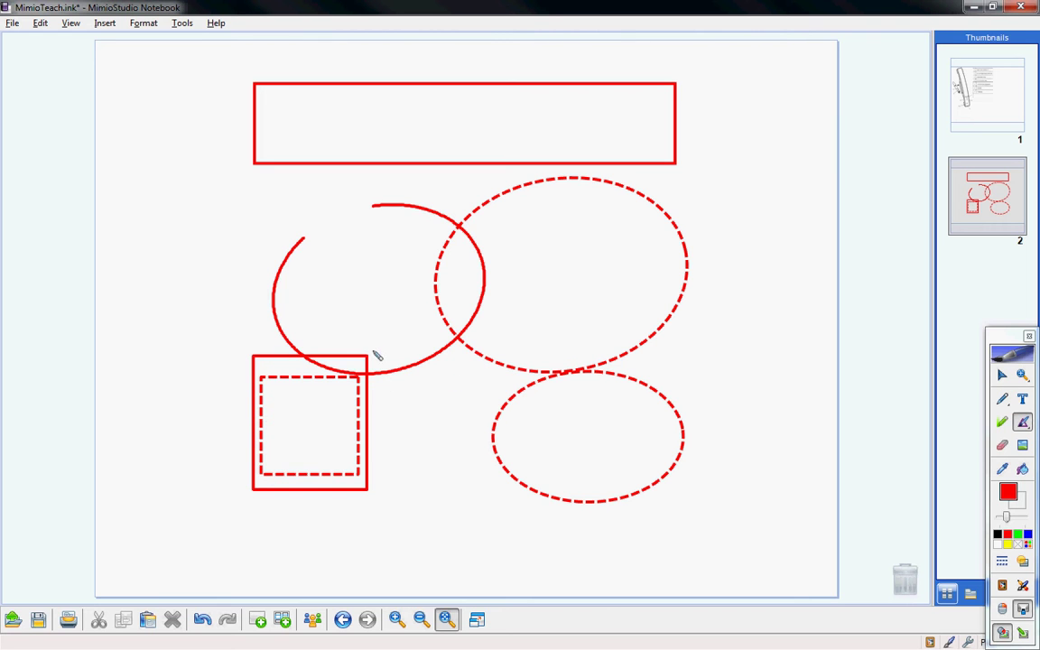
pyautogui.moveTo(369, 339)
pyautogui.mouseDown()
pyautogui.moveTo(376, 512)
pyautogui.moveTo(424, 504)
pyautogui.moveTo(435, 337)
pyautogui.moveTo(369, 339)
pyautogui.mouseUp()
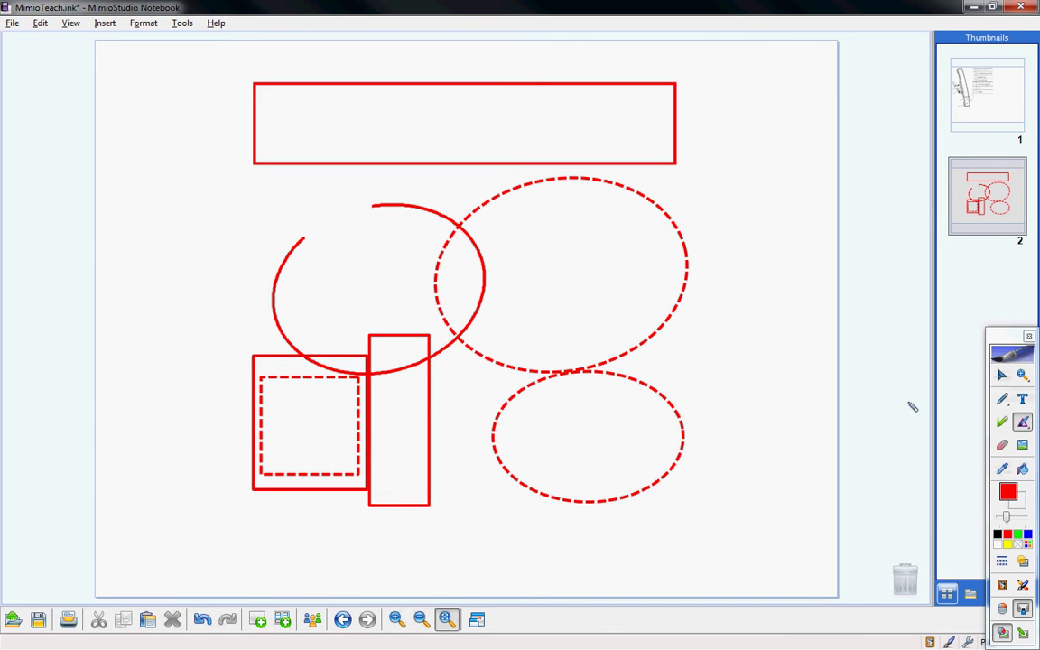
# Select all the shapes beneath the wide red rectangle and delete them
pyautogui.click(1002, 376)
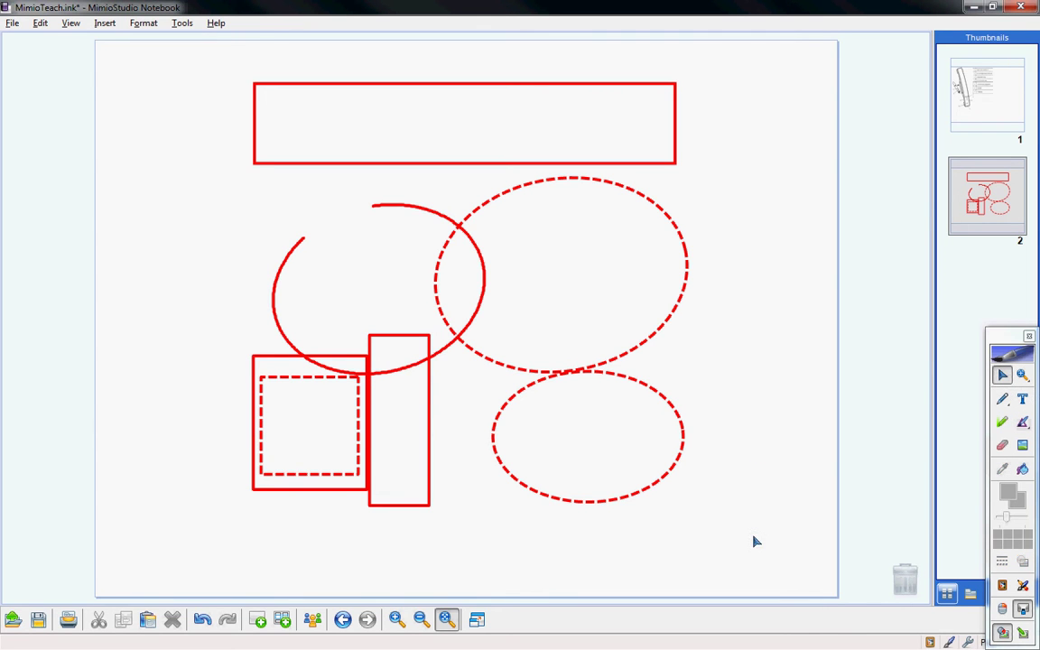
pyautogui.moveTo(748, 550); pyautogui.dragTo(166, 188)
pyautogui.press('Delete')
# Draw a solid red circle with Shape Recognition below the rectangle
pyautogui.click(1023, 422)
pyautogui.moveTo(485, 264)
pyautogui.mouseDown()
pyautogui.moveTo(483, 371)
pyautogui.moveTo(476, 292)
pyautogui.mouseUp()
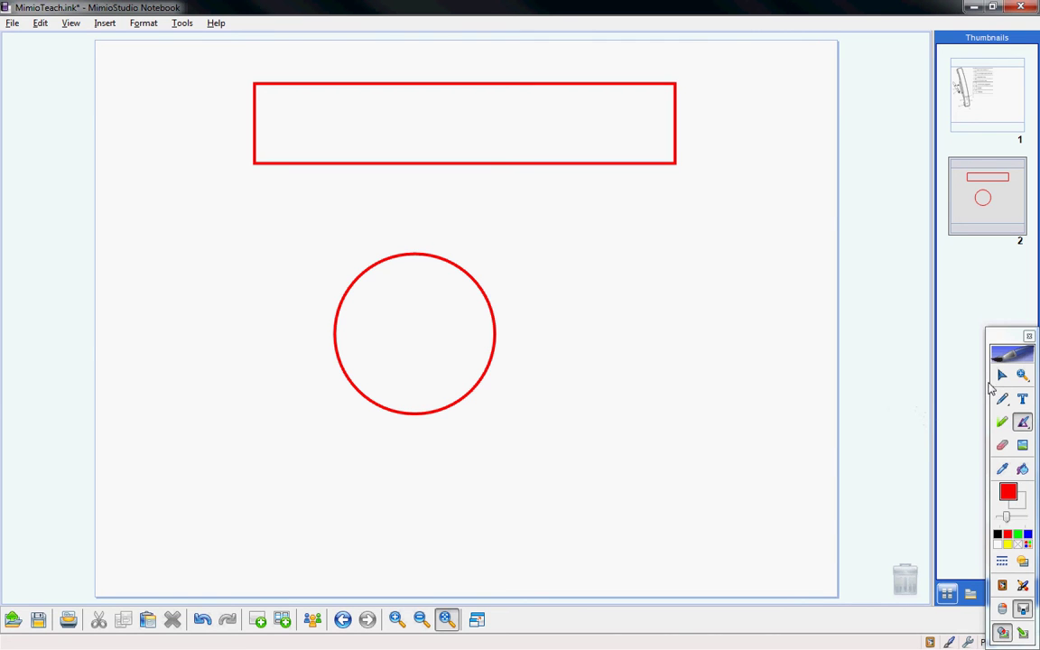
# Move the circle to the page's upper-left corner so it touches the rectangle's end, and delete it
pyautogui.click(1003, 374)
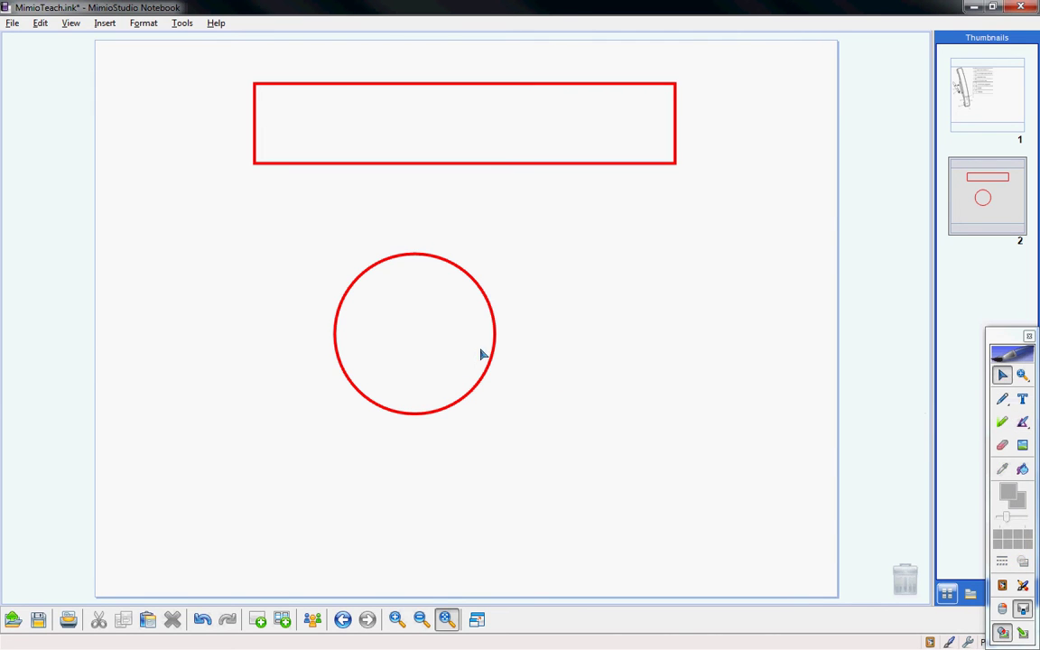
pyautogui.moveTo(490, 344); pyautogui.dragTo(447, 302)
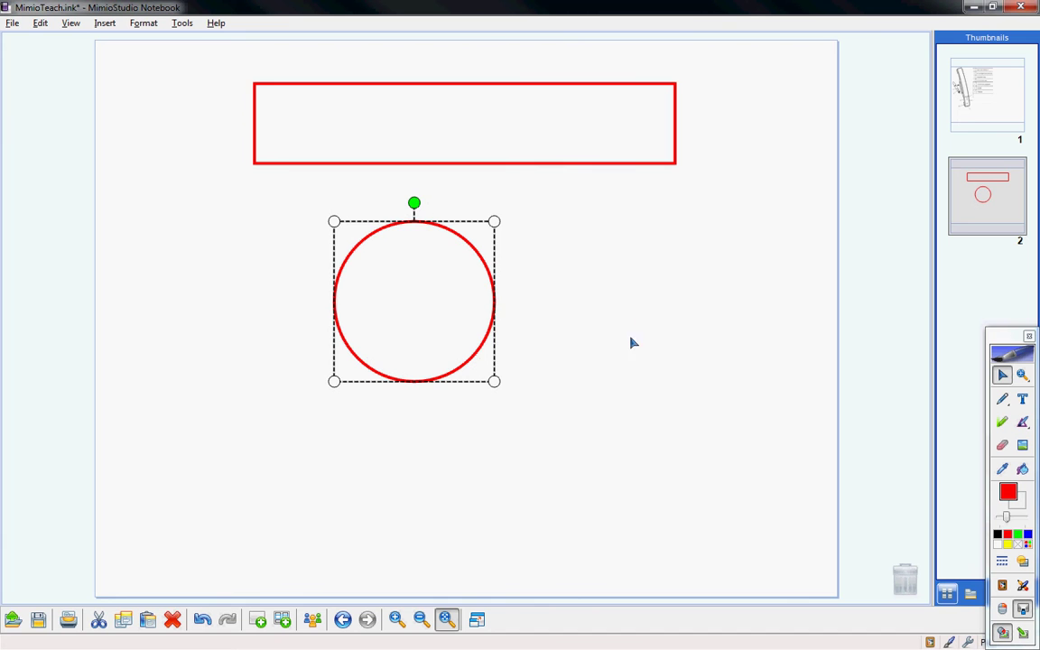
pyautogui.moveTo(485, 260); pyautogui.dragTo(255, 77)
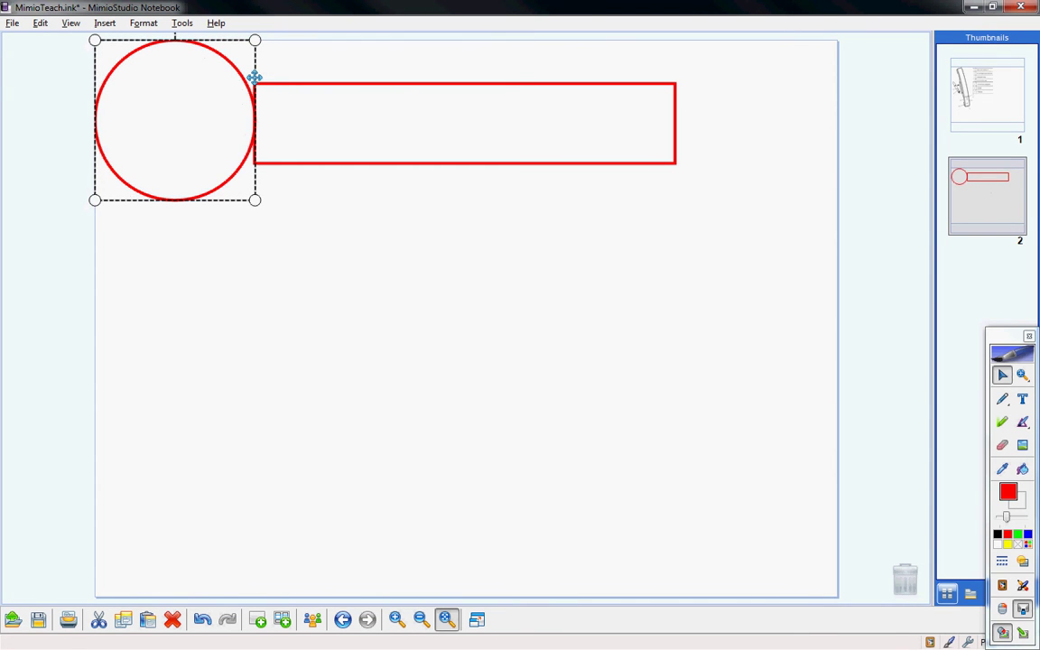
pyautogui.press('Delete')
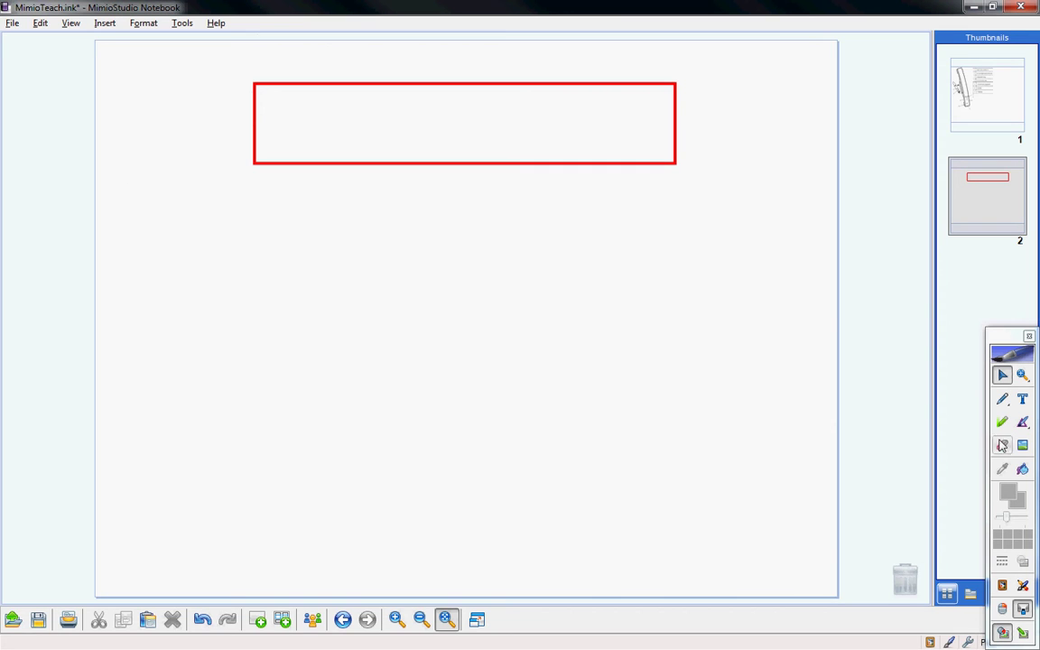
# Draw a tilted solid red ellipse with Shape Recognition below the rectangle, and pick the Eraser tool
pyautogui.click(1026, 424)
pyautogui.moveTo(595, 275)
pyautogui.mouseDown()
pyautogui.moveTo(509, 323)
pyautogui.moveTo(597, 283)
pyautogui.mouseUp()
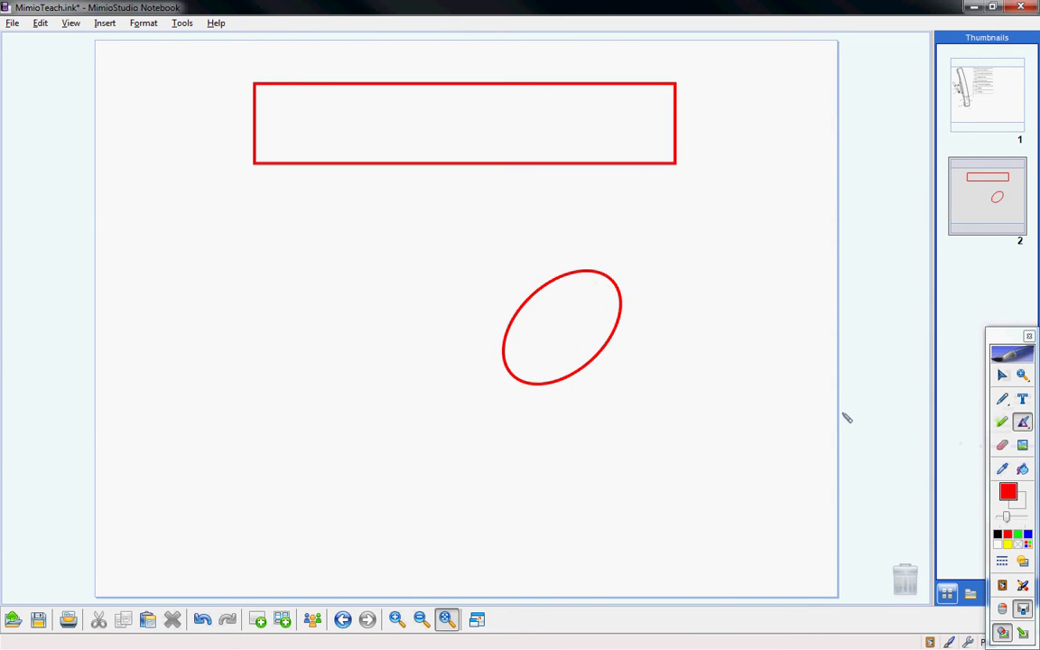
pyautogui.click(1002, 446)
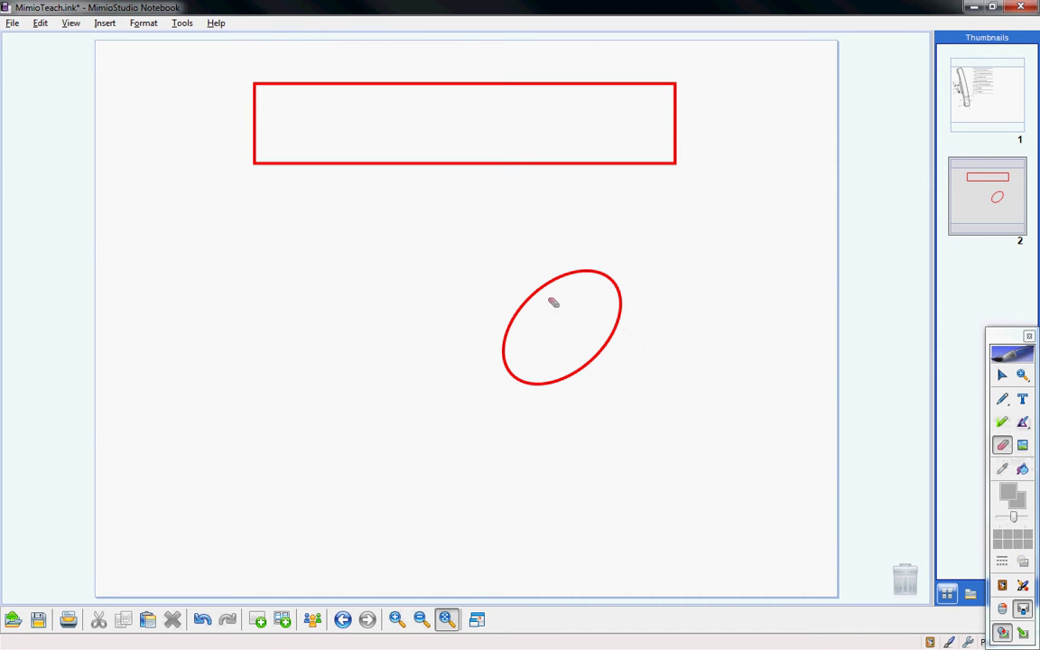
# Scribble a thick red Pen stroke beside the tilted ellipse and a black Highlighter stroke across it
pyautogui.click(1003, 398)
pyautogui.click(727, 406)
pyautogui.moveTo(723, 431)
pyautogui.mouseDown()
pyautogui.moveTo(658, 395)
pyautogui.moveTo(709, 443)
pyautogui.mouseUp()
pyautogui.click(1003, 422)
pyautogui.moveTo(774, 389)
pyautogui.mouseDown()
pyautogui.moveTo(714, 398)
pyautogui.moveTo(746, 376)
pyautogui.mouseUp()
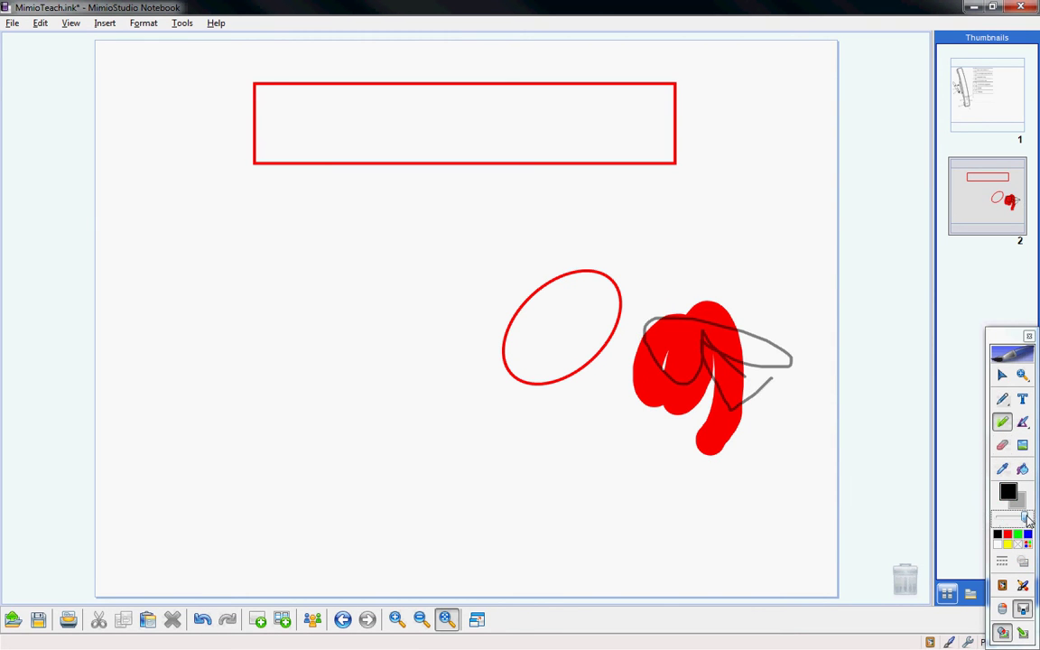
# Erase the pen and highlighter scribbles beside the ellipse with the Eraser
pyautogui.click(1003, 445)
pyautogui.moveTo(788, 403)
pyautogui.mouseDown()
pyautogui.moveTo(691, 398)
pyautogui.moveTo(673, 380)
pyautogui.moveTo(678, 334)
pyautogui.moveTo(731, 352)
pyautogui.moveTo(637, 388)
pyautogui.moveTo(748, 395)
pyautogui.moveTo(765, 366)
pyautogui.moveTo(642, 330)
pyautogui.moveTo(655, 313)
pyautogui.mouseUp()
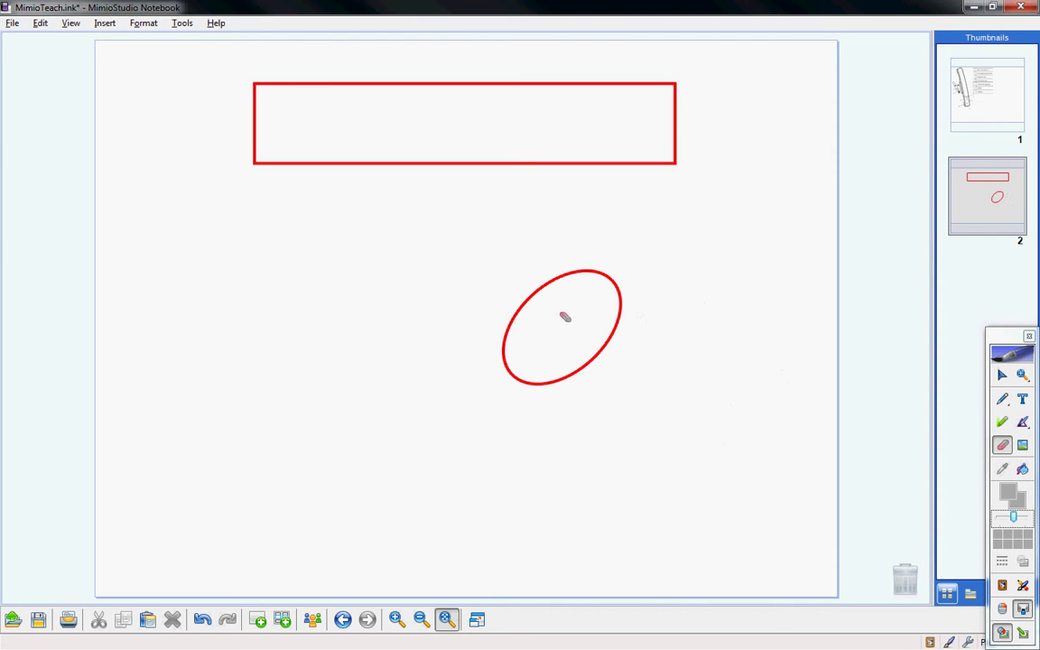
# Delete the tilted ellipse by moving it into the page's trash can
pyautogui.click(1004, 378)
pyautogui.click(581, 273)
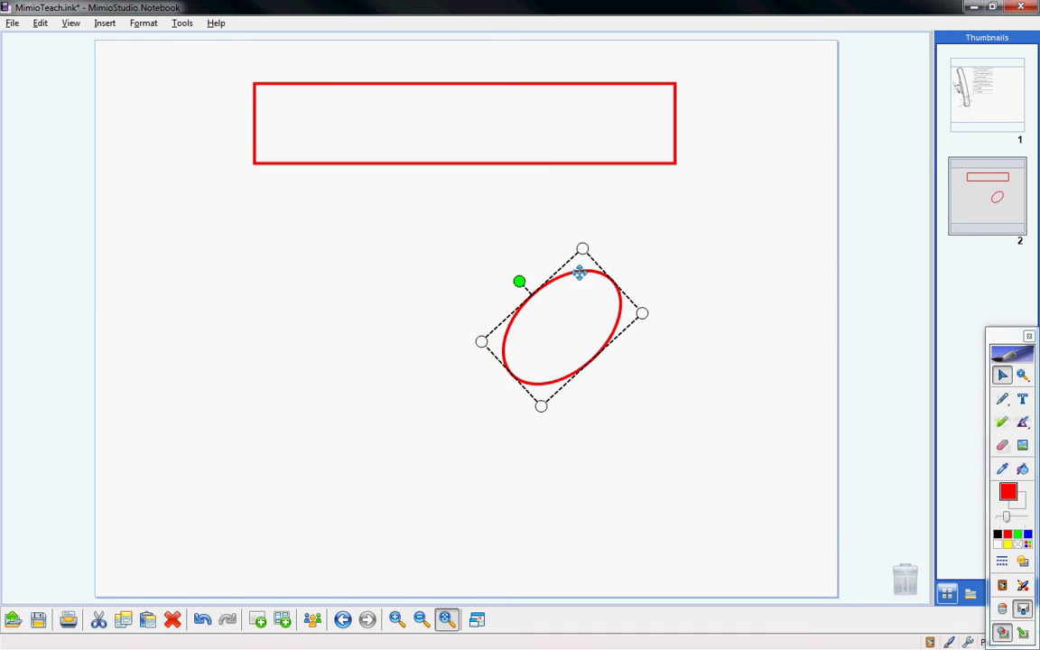
pyautogui.moveTo(581, 274); pyautogui.dragTo(906, 581)
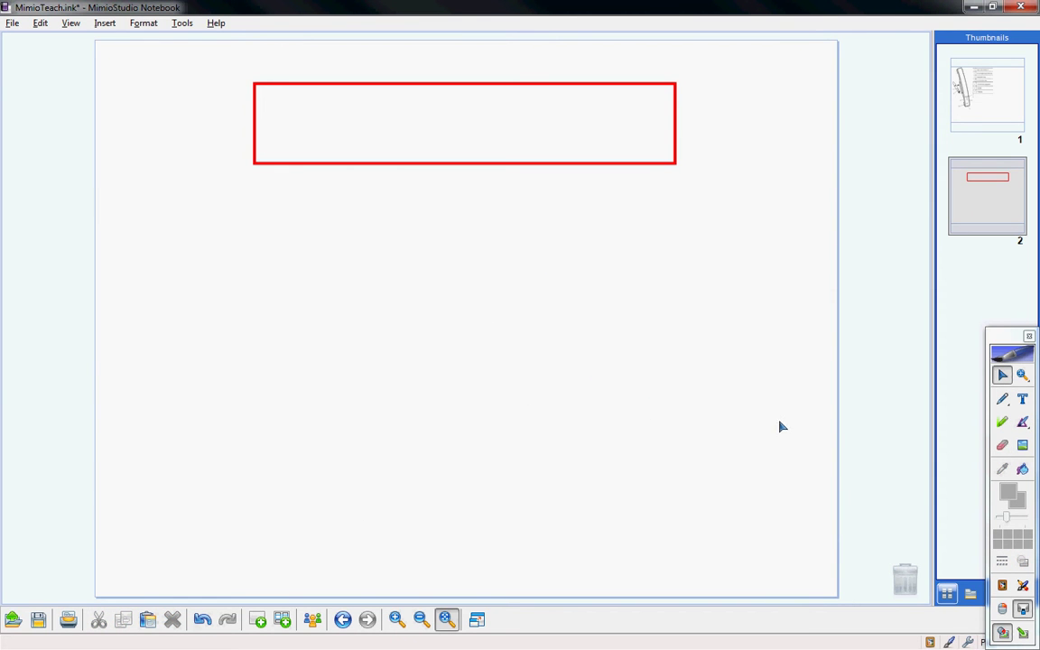
# Insert the Word document "Geometry EOC FSA Mathematics Reference Sheet 2015" from the F: network drive into the notebook
pyautogui.click(1025, 447)
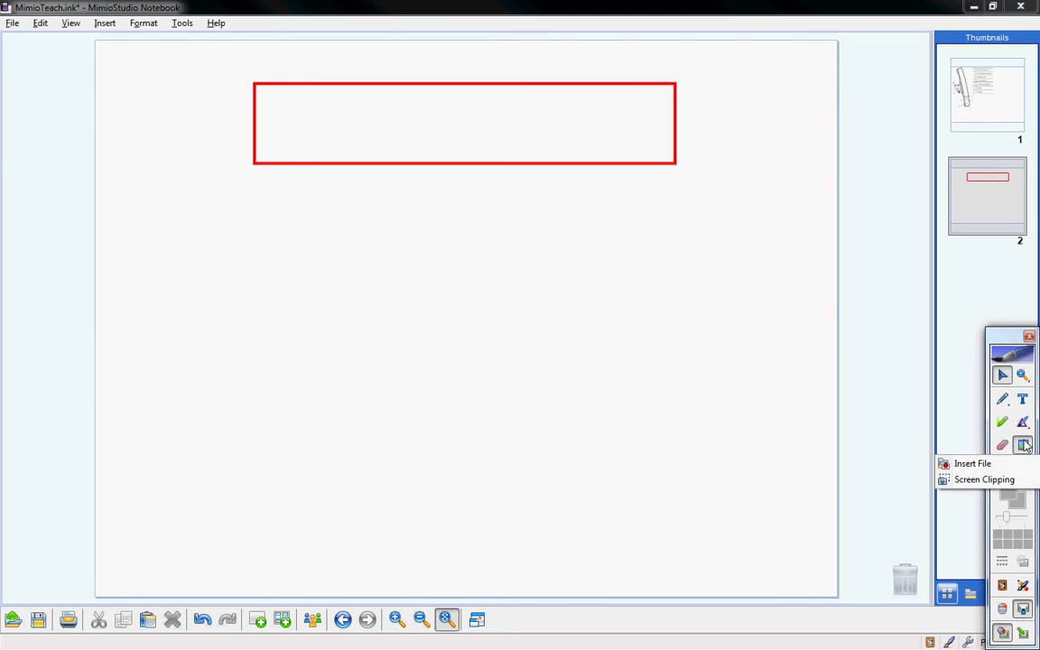
pyautogui.click(966, 463)
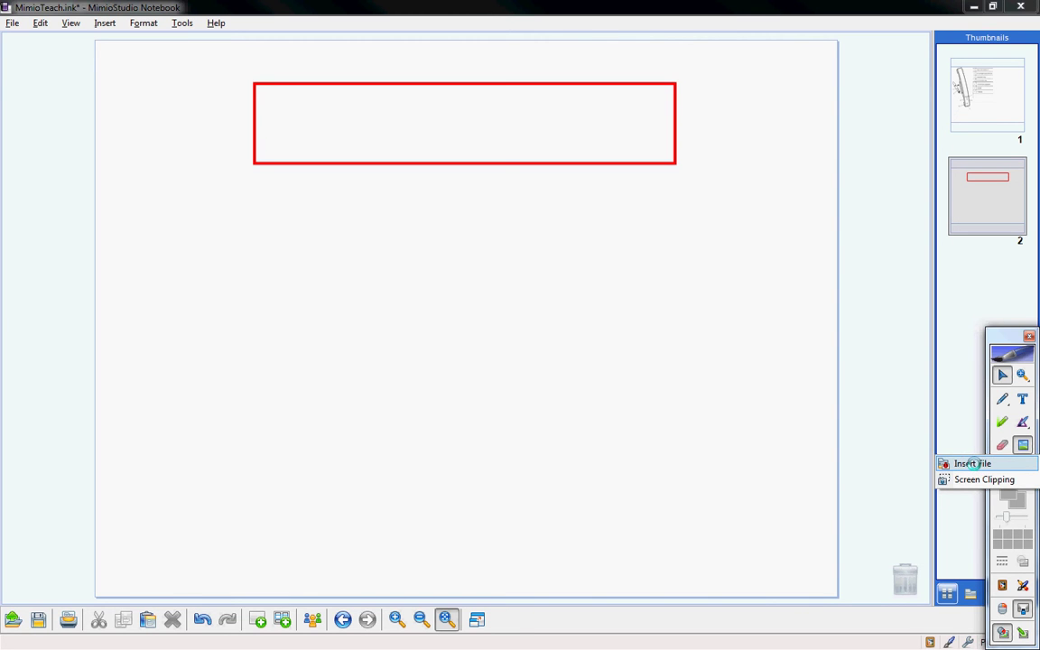
pyautogui.click(970, 464)
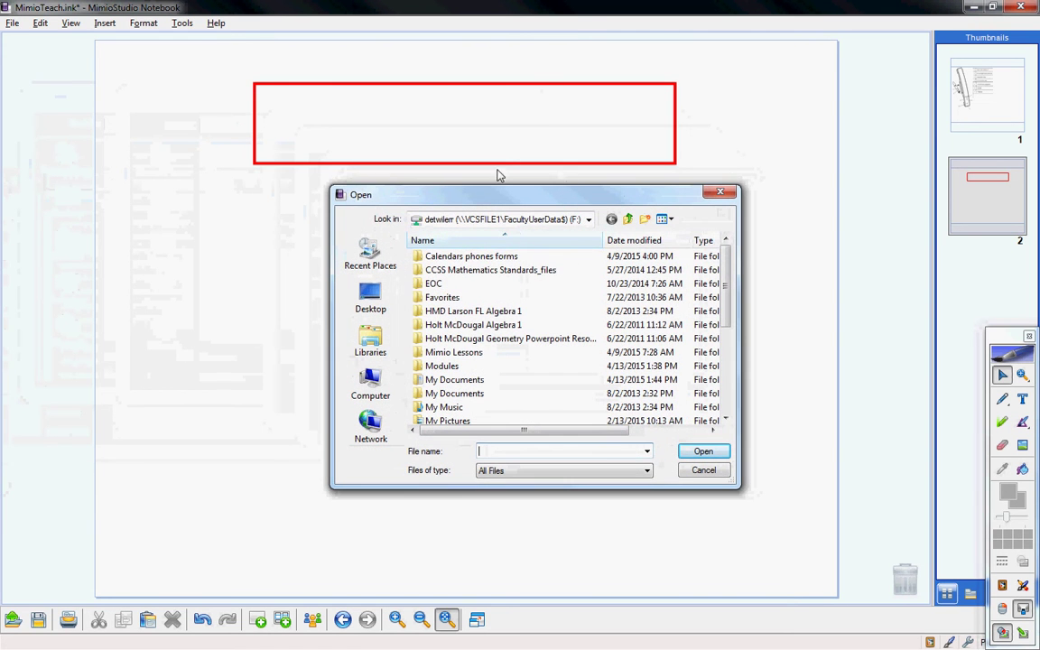
pyautogui.click(370, 387)
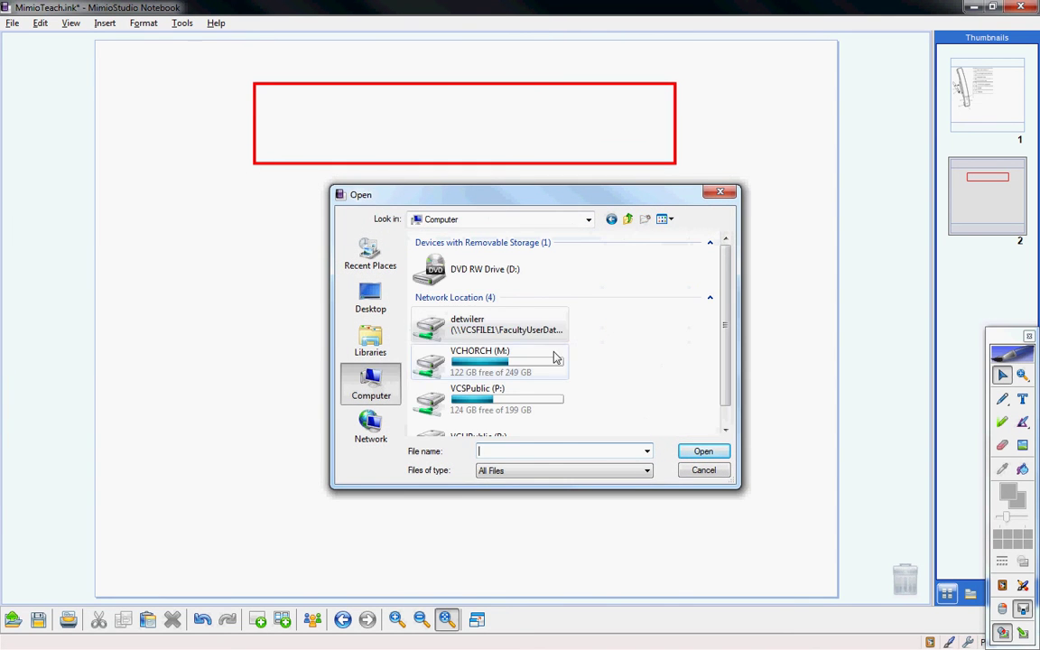
pyautogui.doubleClick(542, 318)
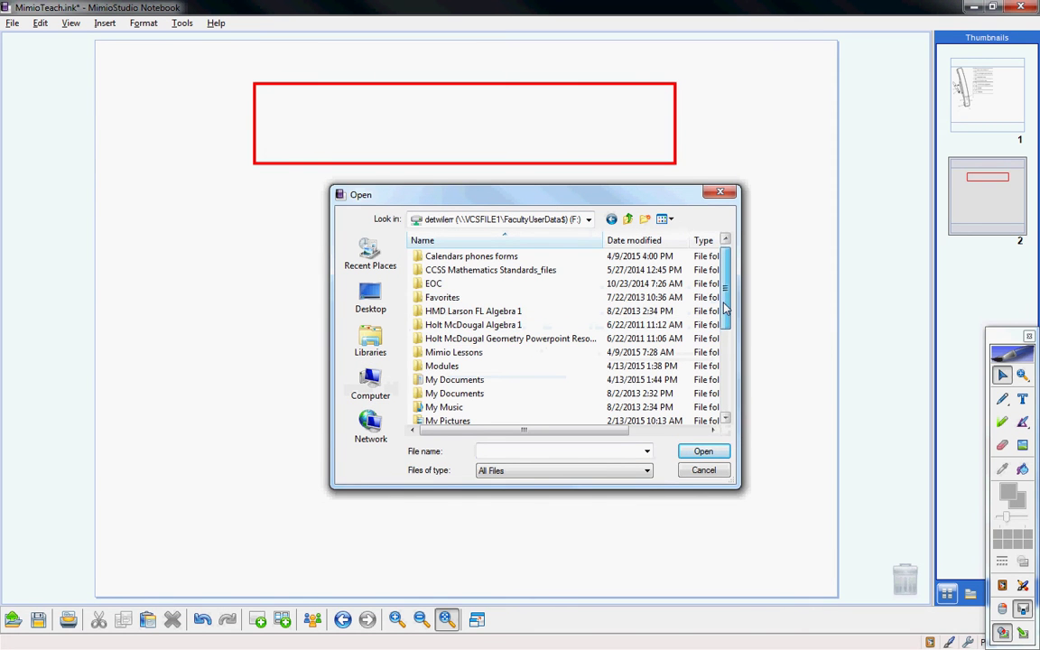
pyautogui.scroll(-4, 725, 307)
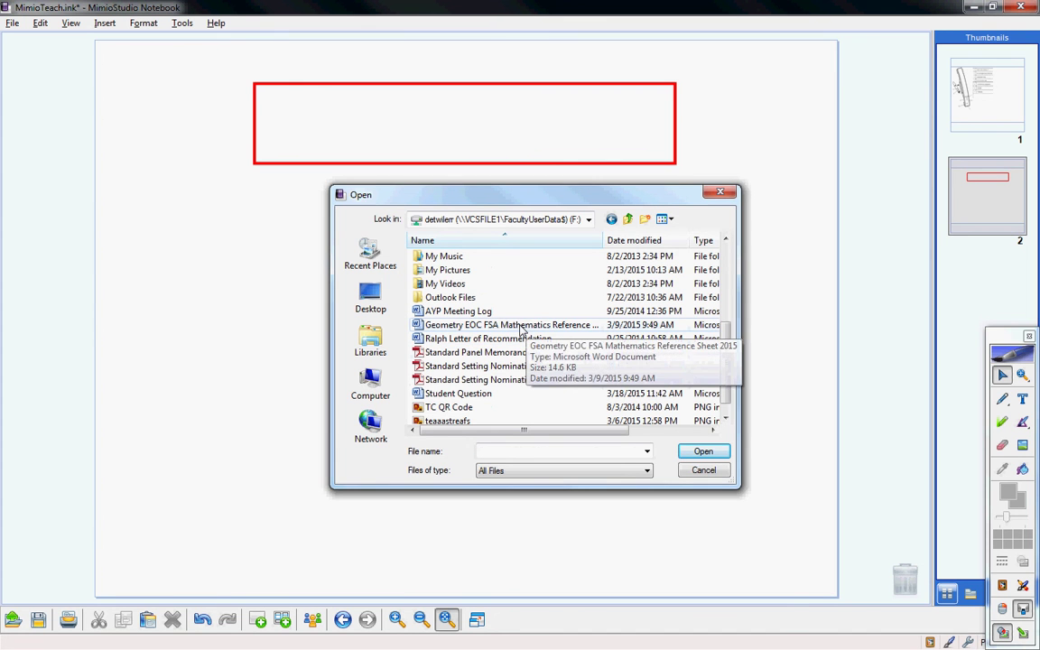
pyautogui.click(521, 327)
pyautogui.doubleClick(522, 327)
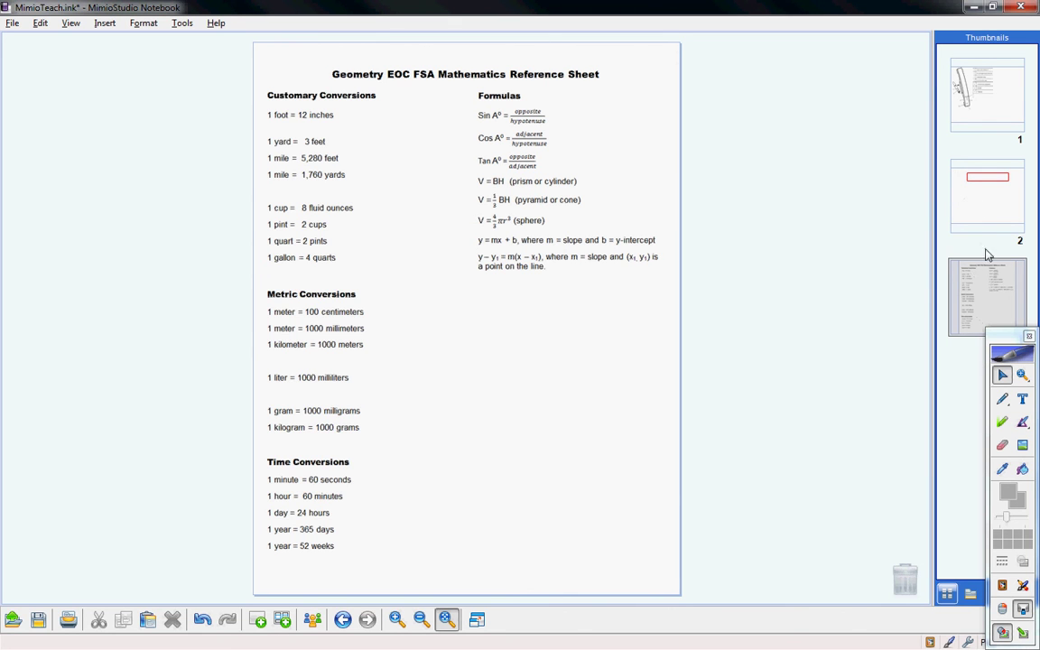
# Delete the inserted mathematics reference sheet page from the notebook
pyautogui.click(981, 276)
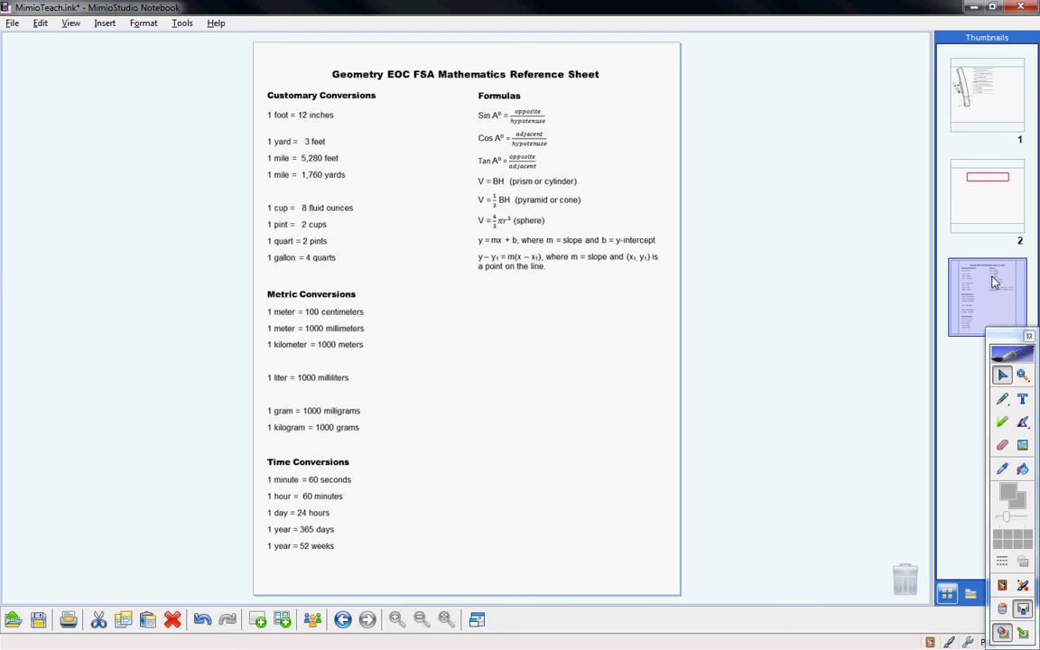
pyautogui.click(173, 619)
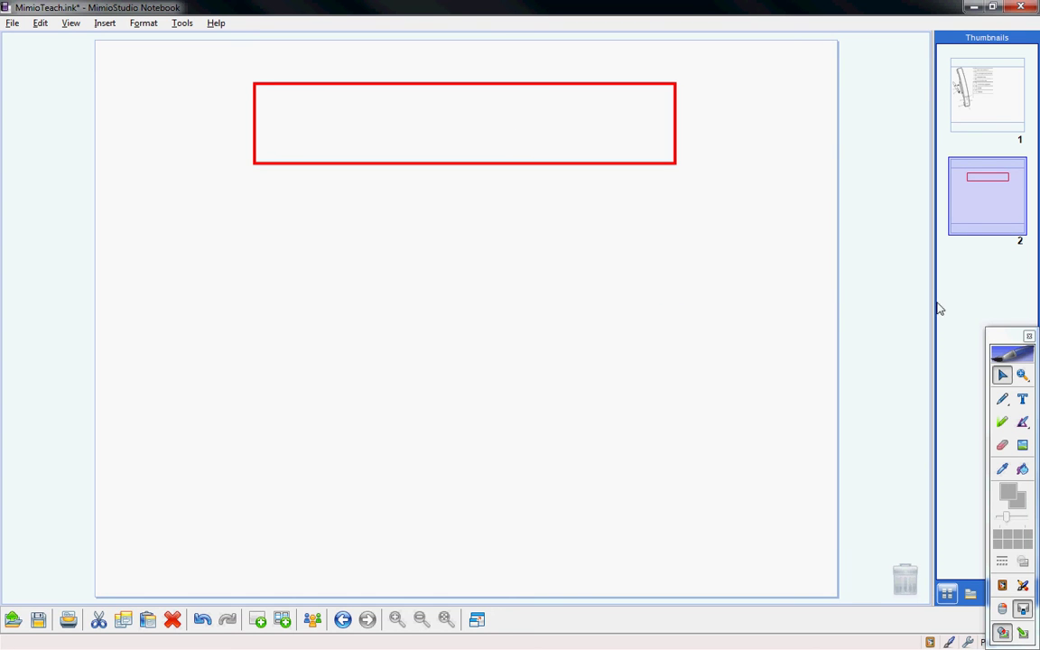
pyautogui.click(1023, 445)
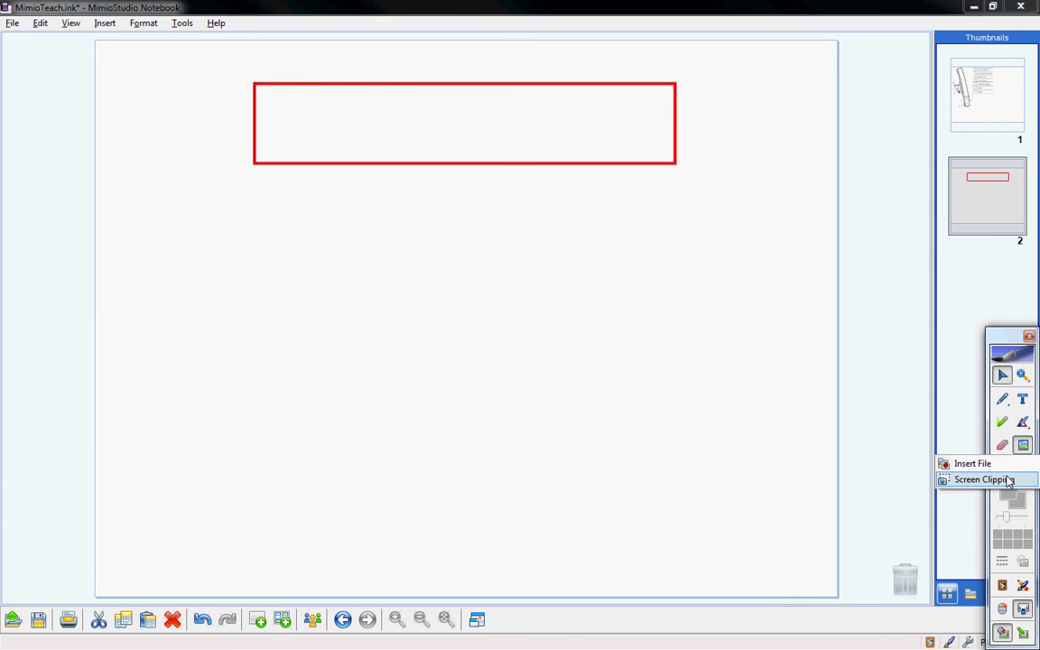
pyautogui.click(1008, 481)
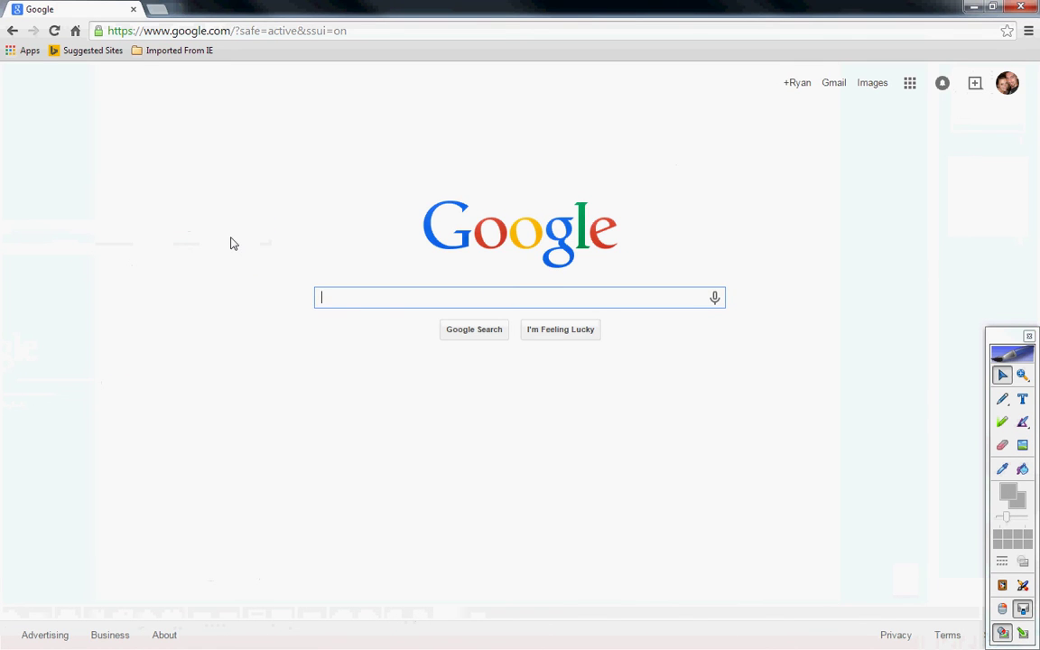
# Switch to the Chrome browser and search Google for "george washington"
pyautogui.write('george w')
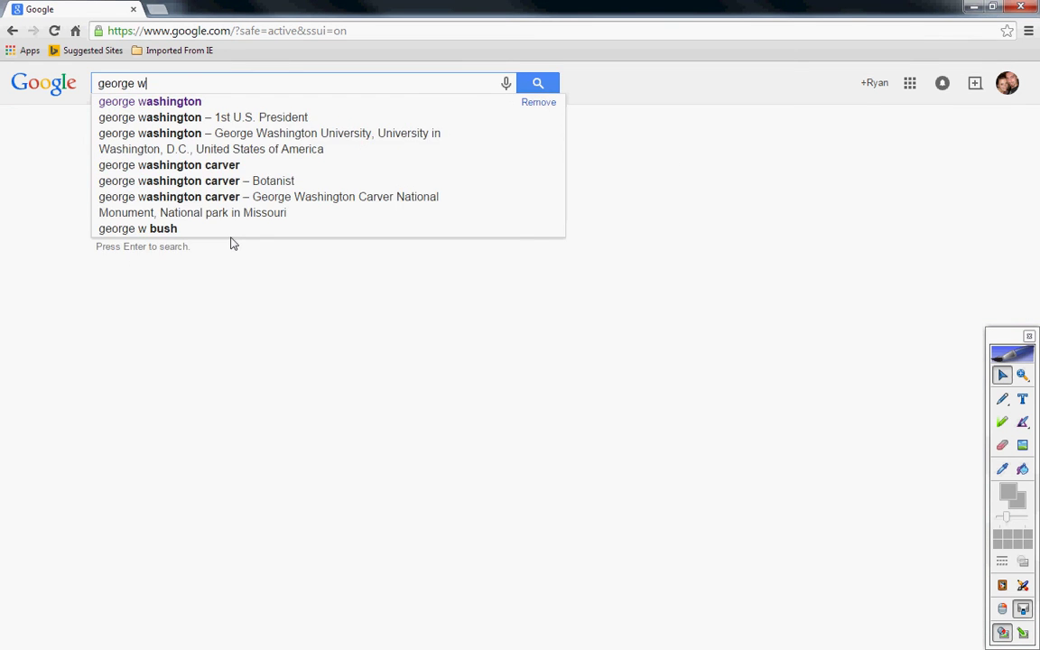
pyautogui.write('ashington')
pyautogui.press('Return')
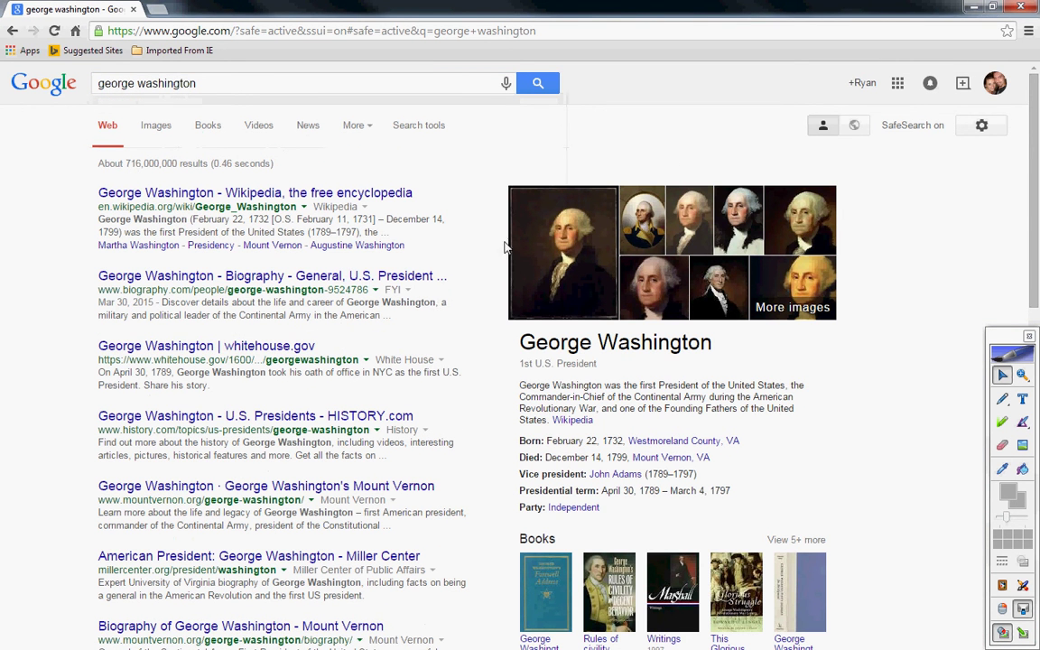
# Open the large George Washington portrait from the results, copy the image, and switch back to MimioStudio Notebook
pyautogui.click(564, 233)
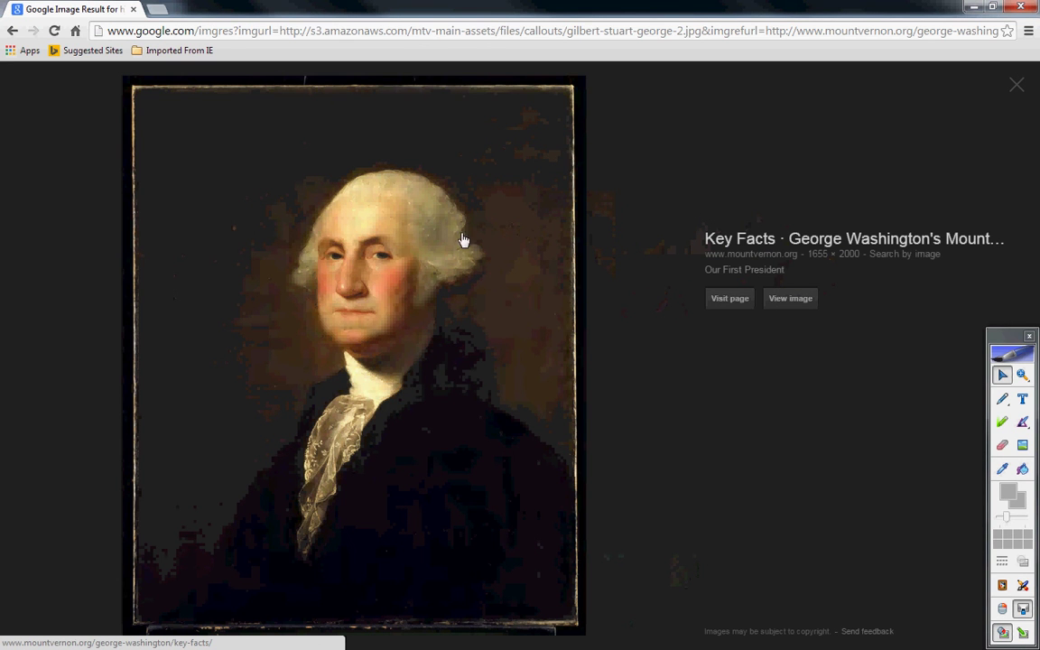
pyautogui.rightClick(359, 238)
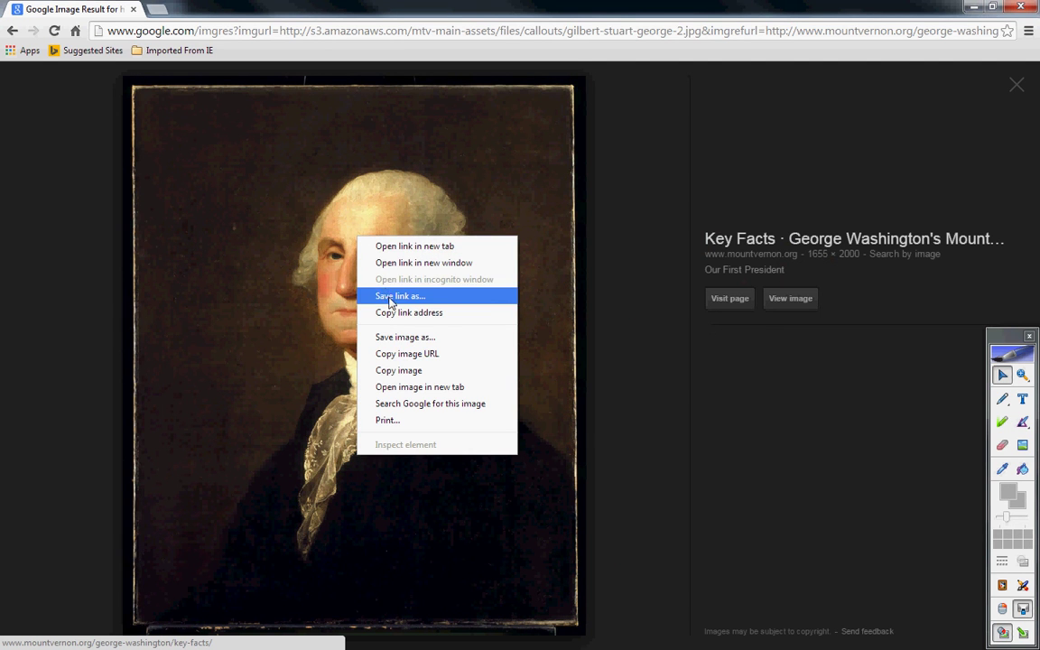
pyautogui.click(431, 371)
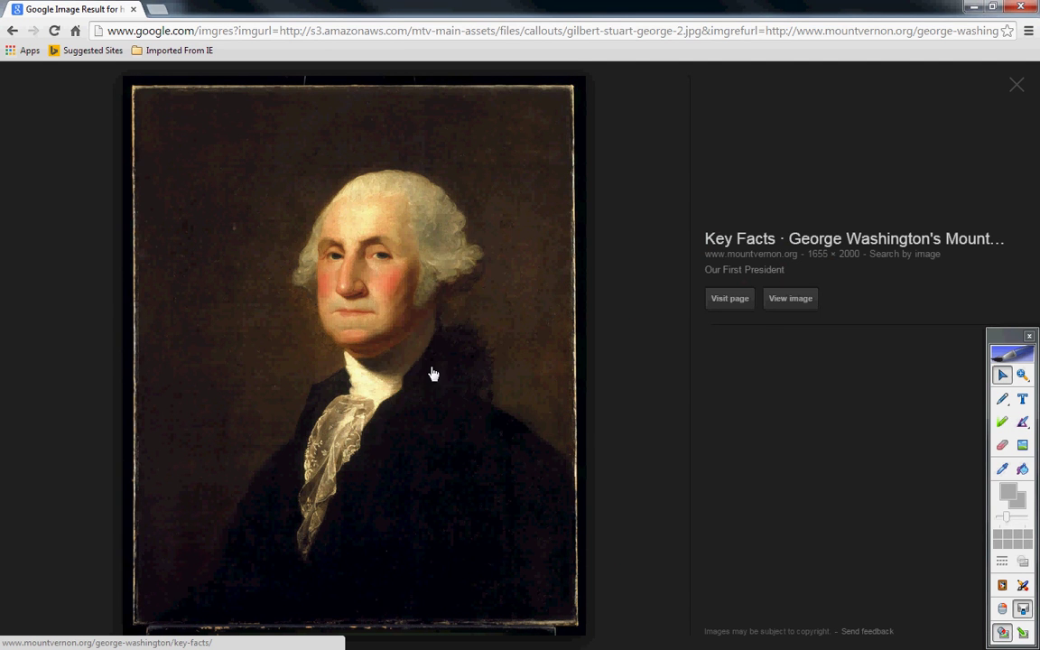
pyautogui.hotkey('alt', 'Tab')
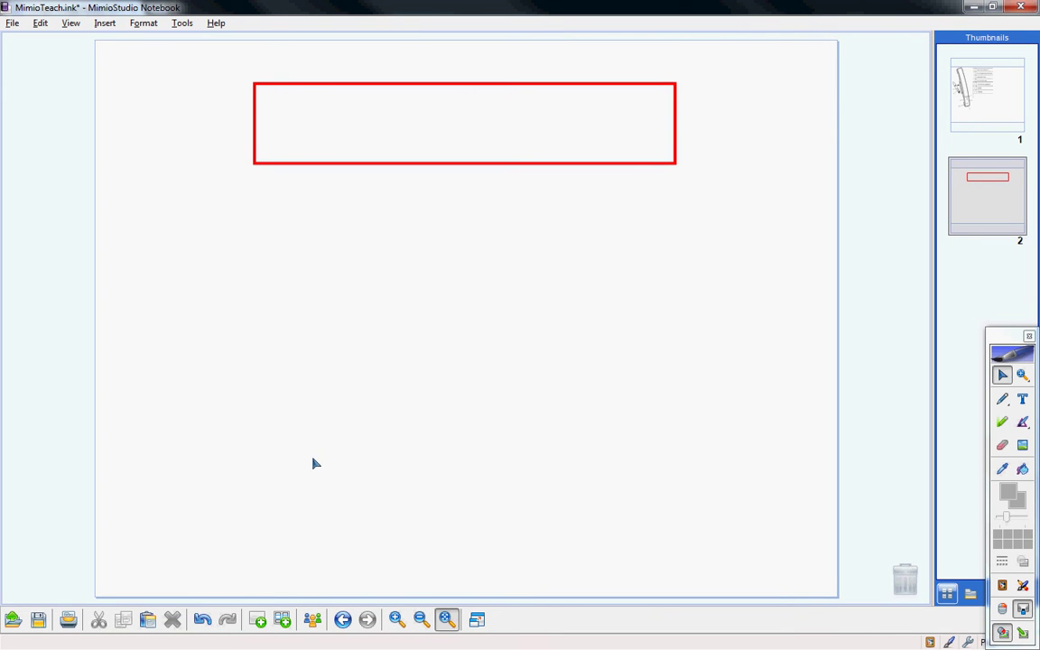
# Paste the copied George Washington portrait onto page 2, align it to the page's upper-left corner and size it to the page height
pyautogui.hotkey('ctrl', 'v')
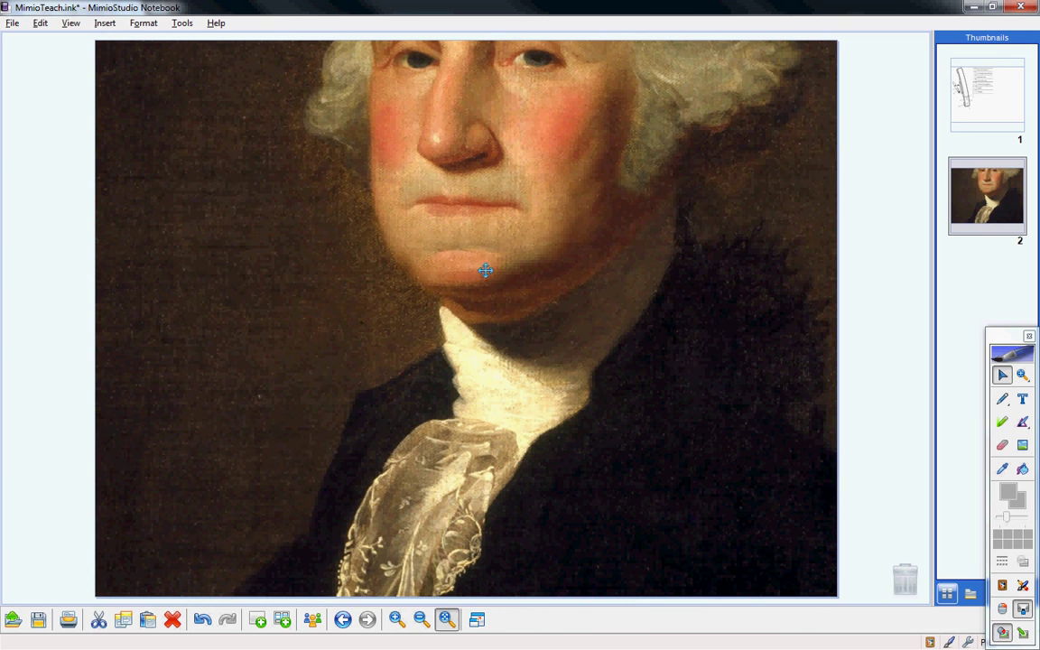
pyautogui.moveTo(398, 419); pyautogui.dragTo(572, 302)
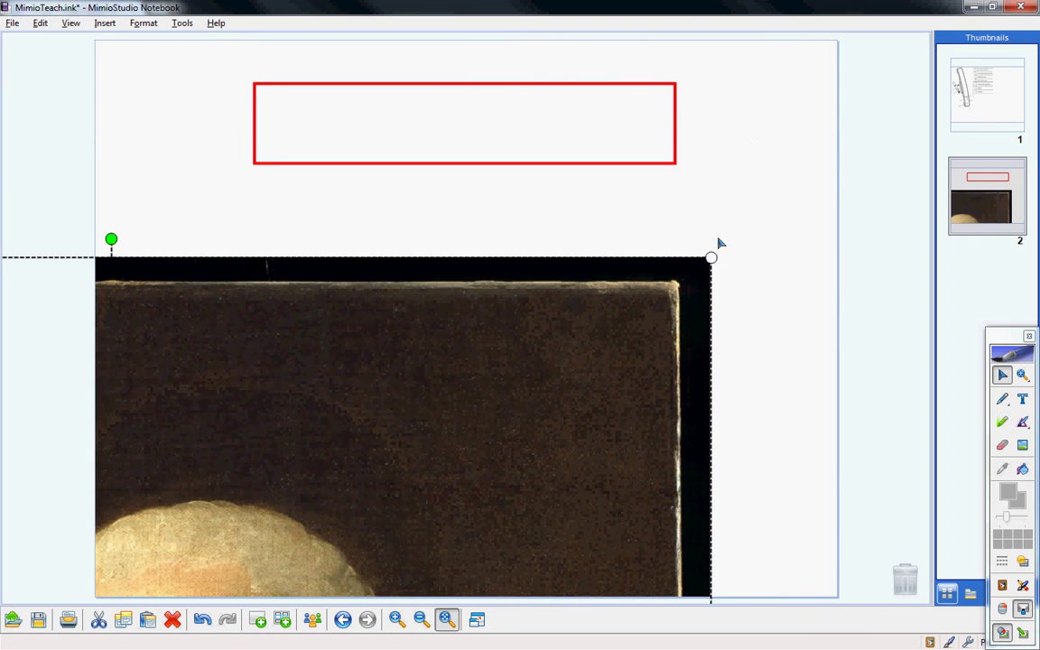
pyautogui.moveTo(711, 259); pyautogui.dragTo(634, 128)
pyautogui.moveTo(696, 104); pyautogui.dragTo(678, 84)
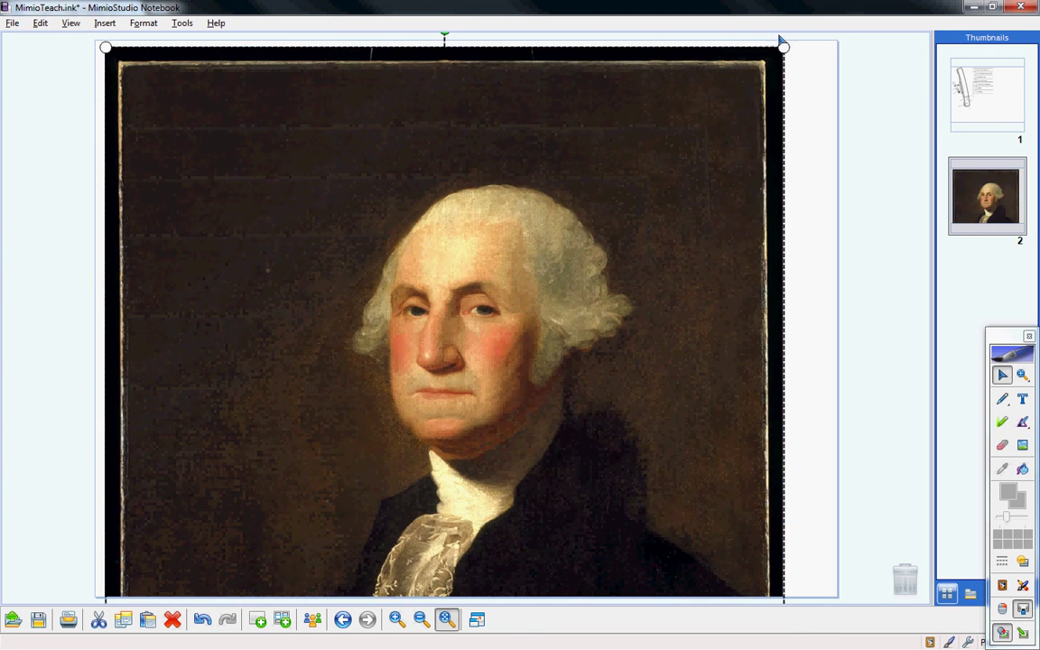
pyautogui.moveTo(769, 68); pyautogui.dragTo(395, 116)
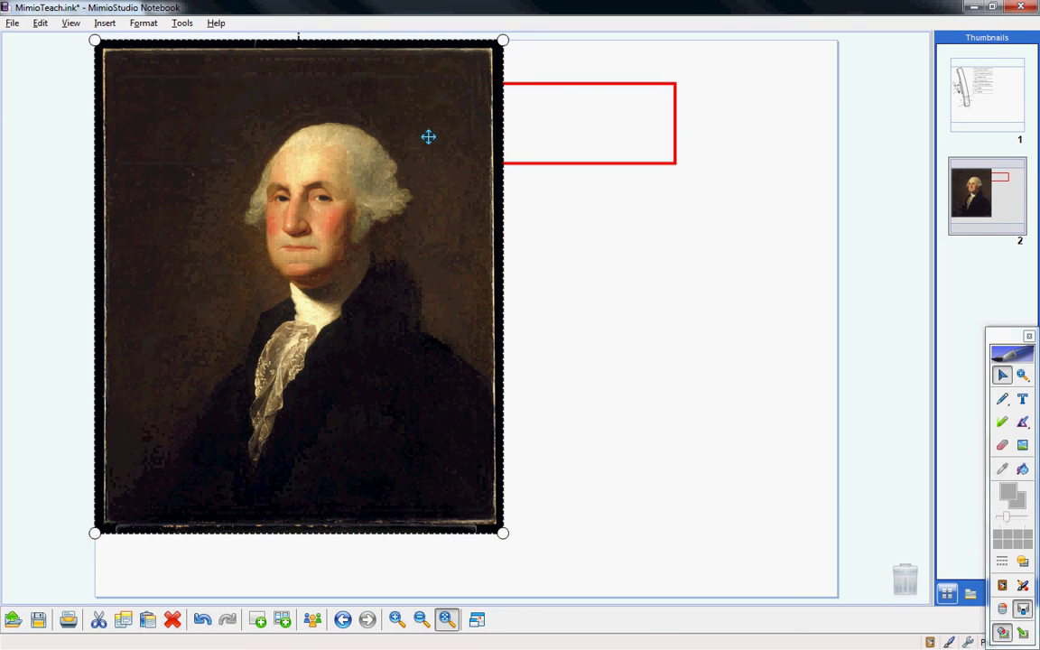
pyautogui.moveTo(503, 532); pyautogui.dragTo(560, 598)
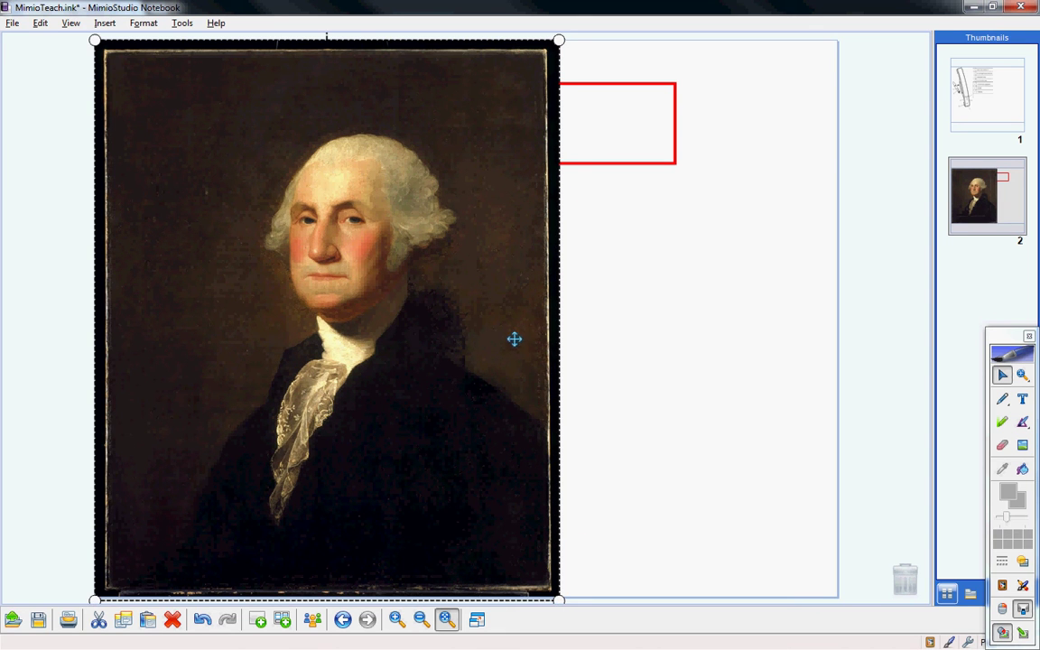
pyautogui.click(636, 326)
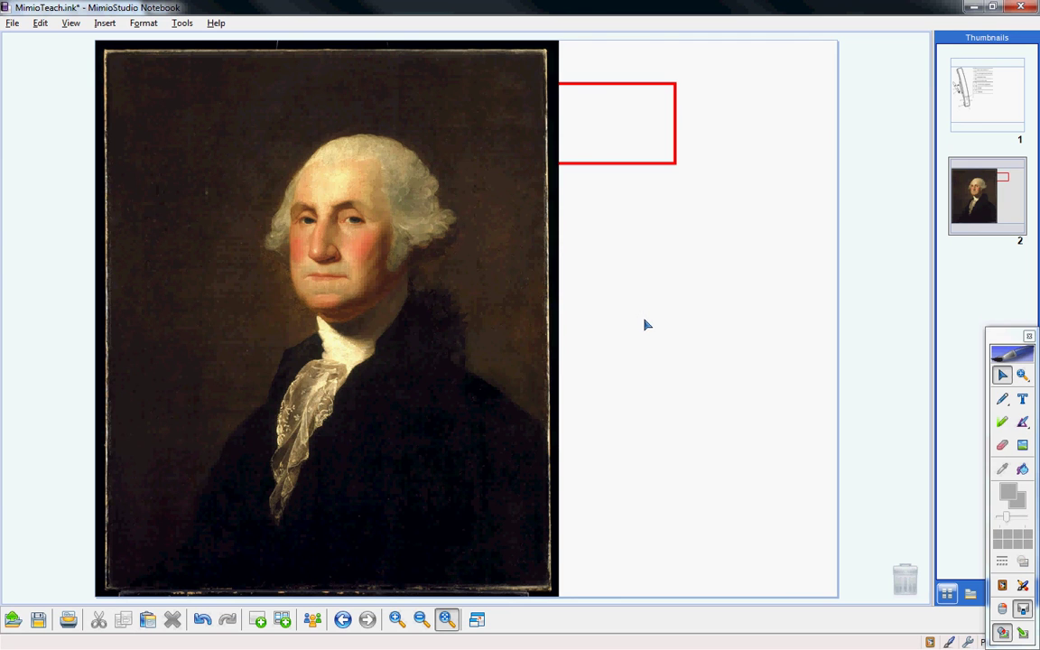
# Take a rectangular screen clipping of Washington's head from the browser image and place it enlarged in the page's upper-right corner
pyautogui.click(1023, 447)
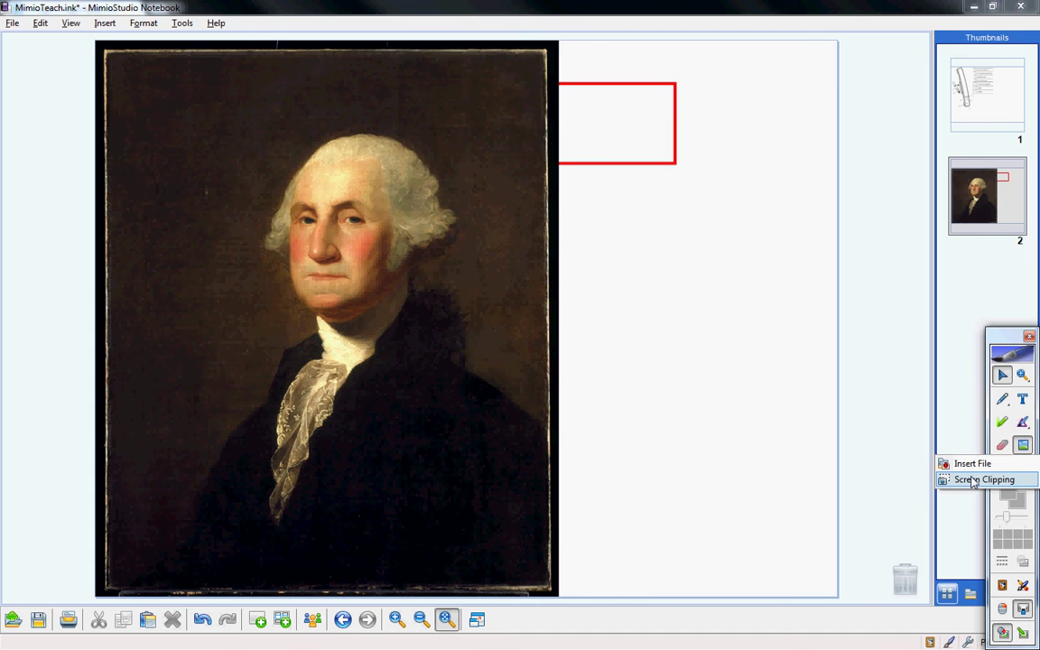
pyautogui.click(782, 460)
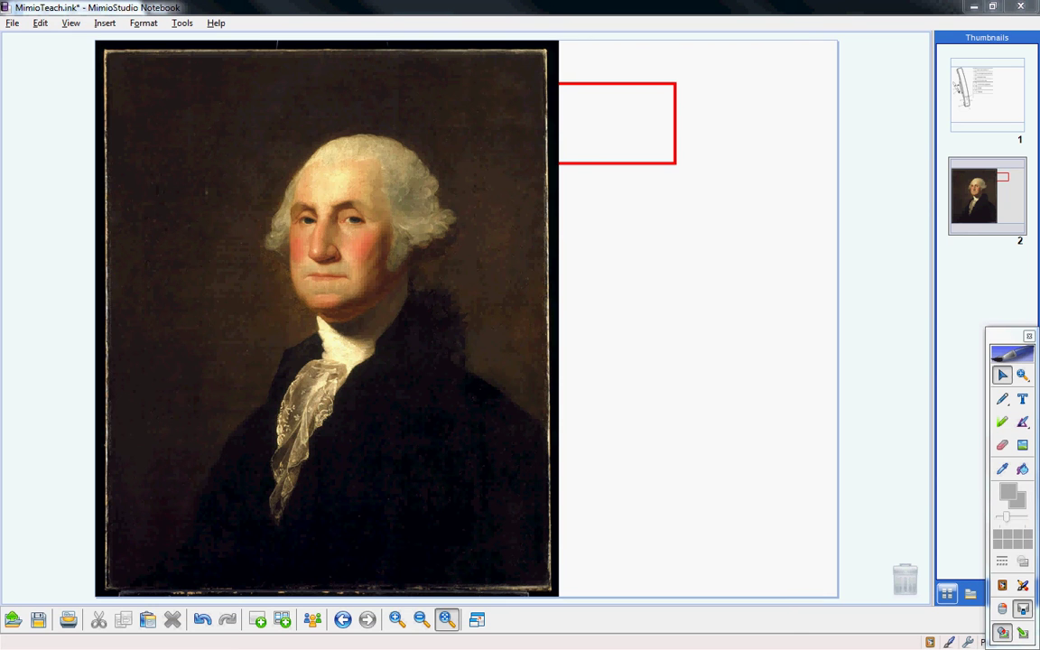
pyautogui.click(1023, 446)
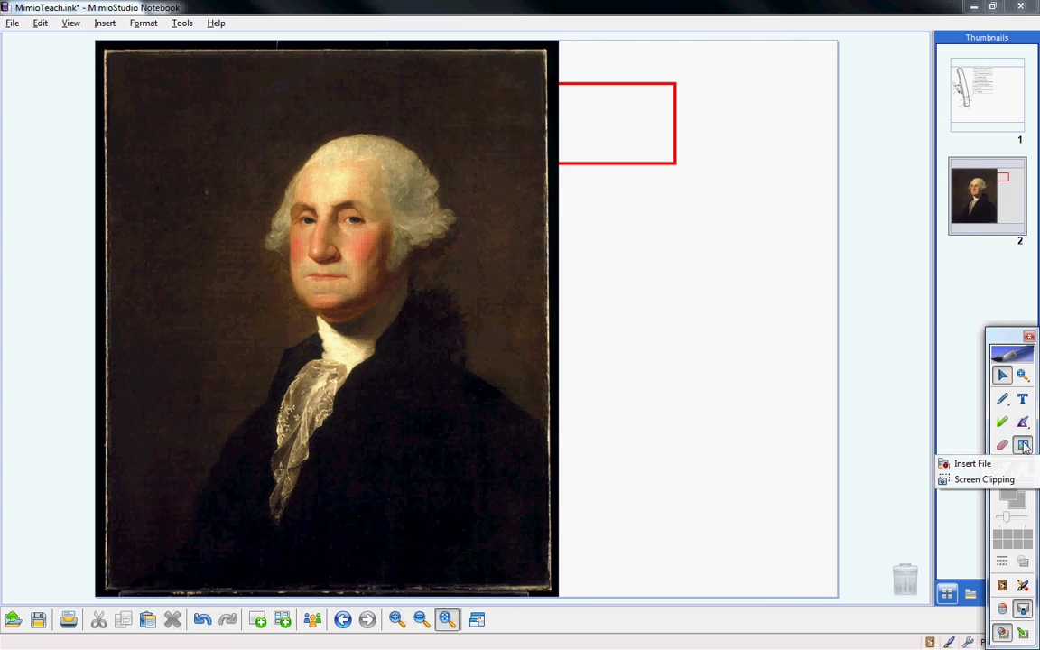
pyautogui.click(978, 480)
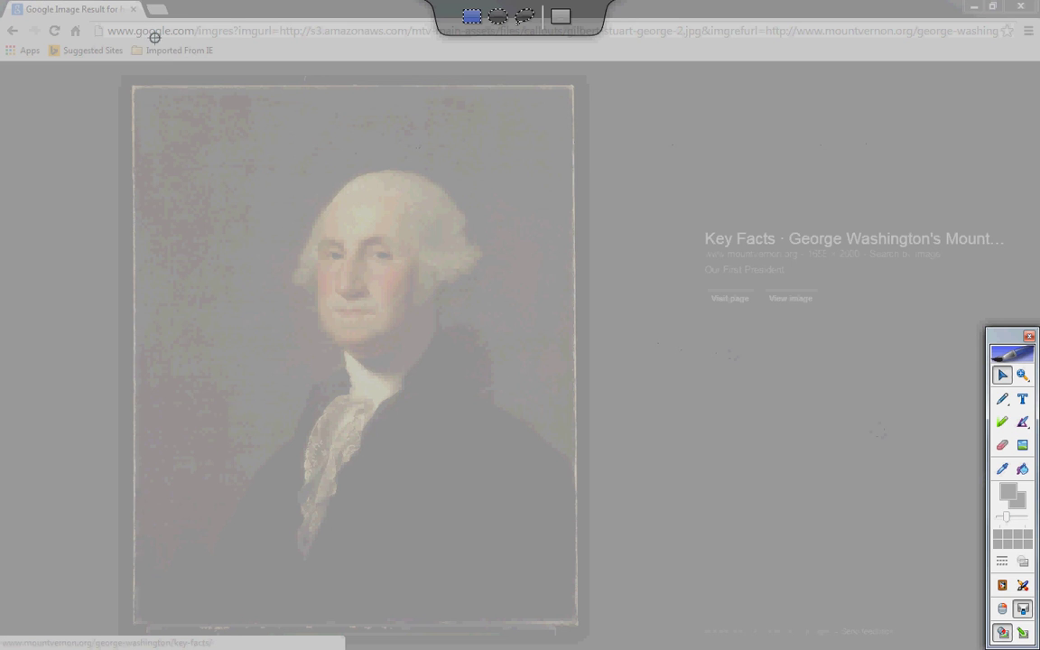
pyautogui.moveTo(280, 164); pyautogui.dragTo(488, 384)
pyautogui.moveTo(434, 302); pyautogui.dragTo(712, 121)
pyautogui.moveTo(630, 252); pyautogui.dragTo(546, 338)
# Delete the full portrait, then move the head clipping to the page's upper-left corner and enlarge it to the page height
pyautogui.click(328, 295)
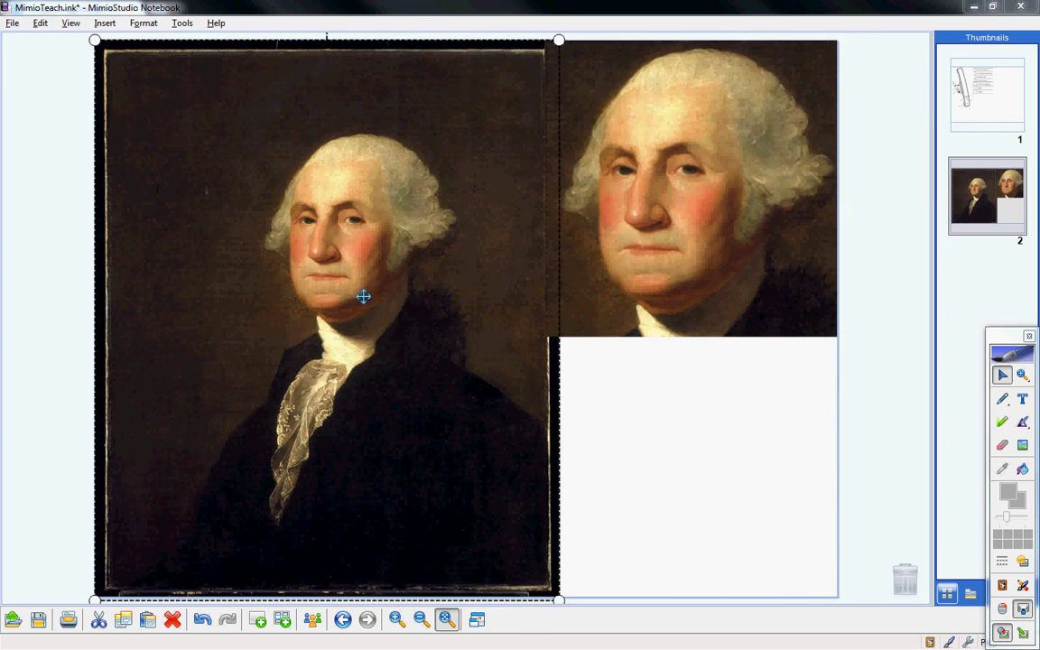
pyautogui.press('Delete')
pyautogui.moveTo(673, 281); pyautogui.dragTo(264, 252)
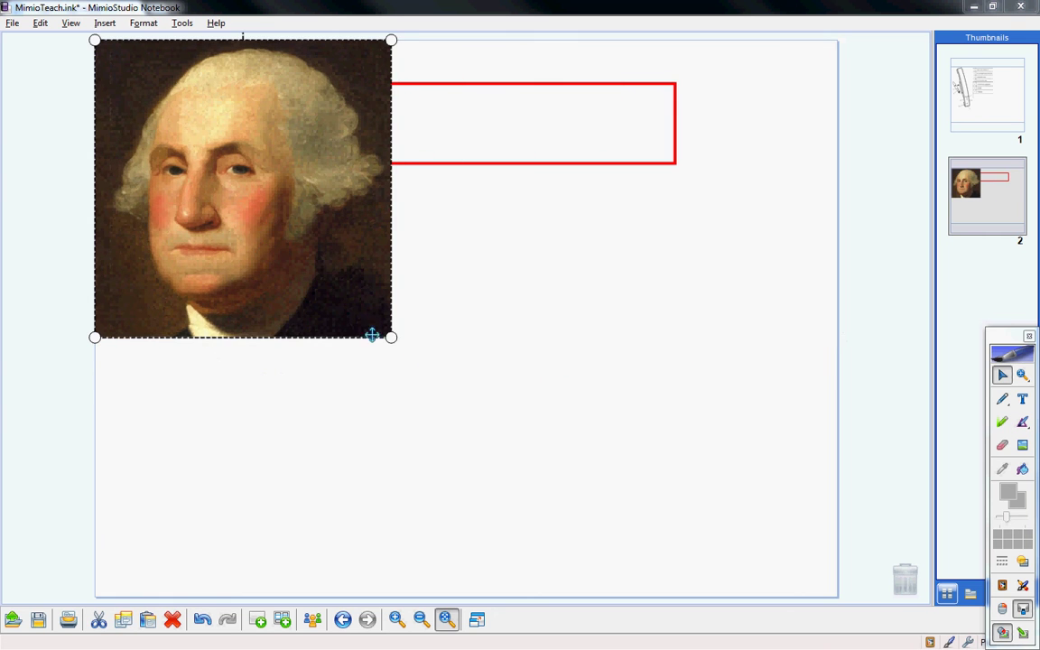
pyautogui.moveTo(392, 337); pyautogui.dragTo(653, 598)
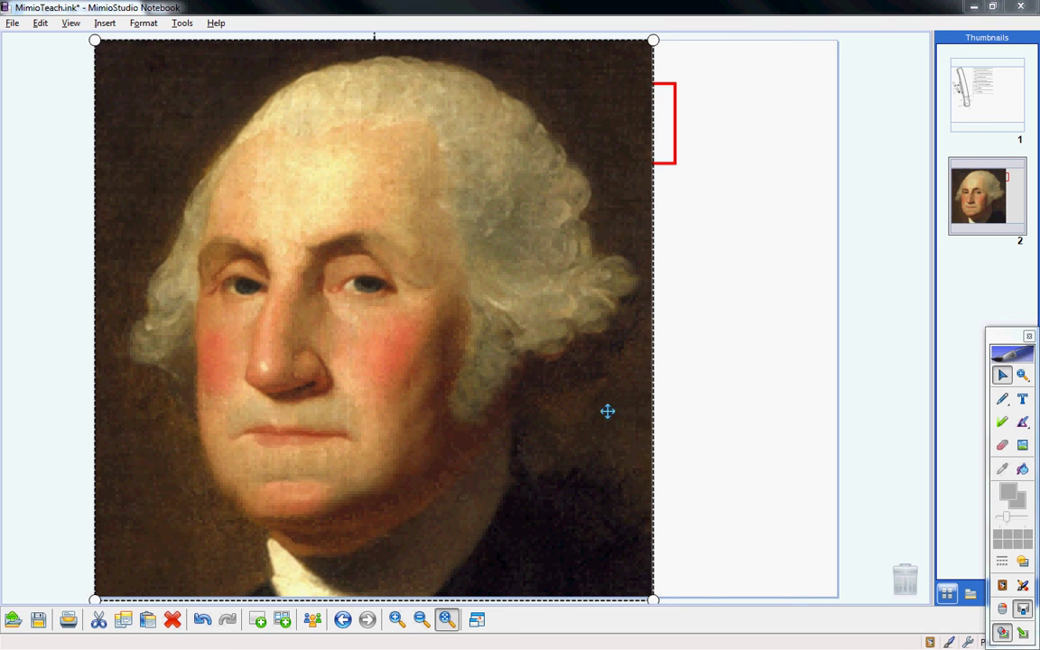
# Turn off Fixed Aspect Ratio for the head clipping and stretch it to cover the whole page width
pyautogui.rightClick(414, 325)
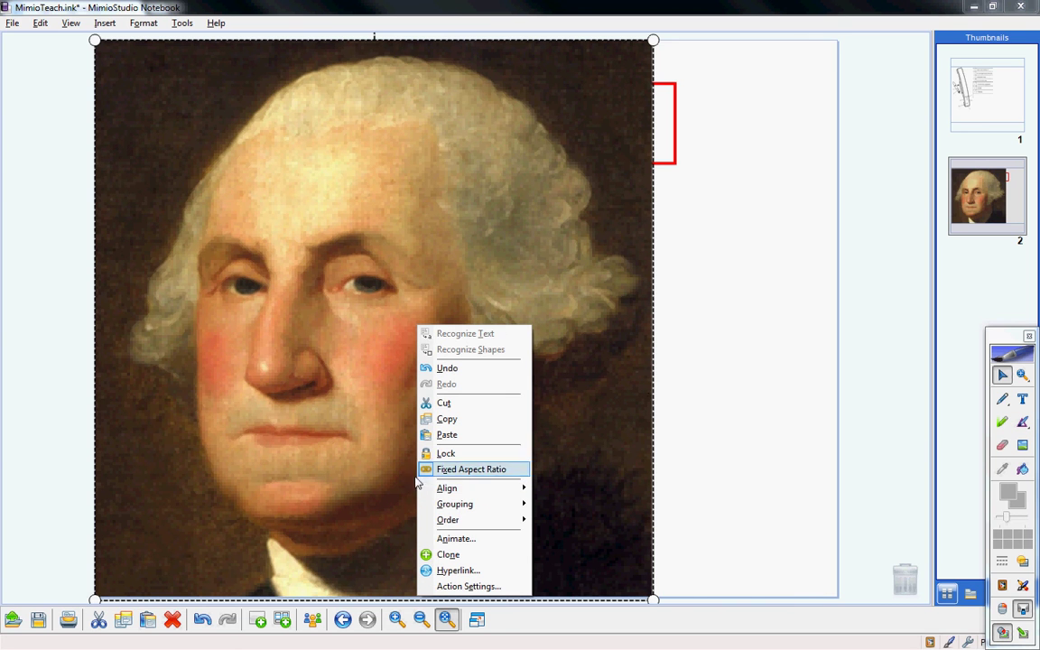
pyautogui.click(449, 470)
pyautogui.moveTo(653, 600); pyautogui.dragTo(837, 597)
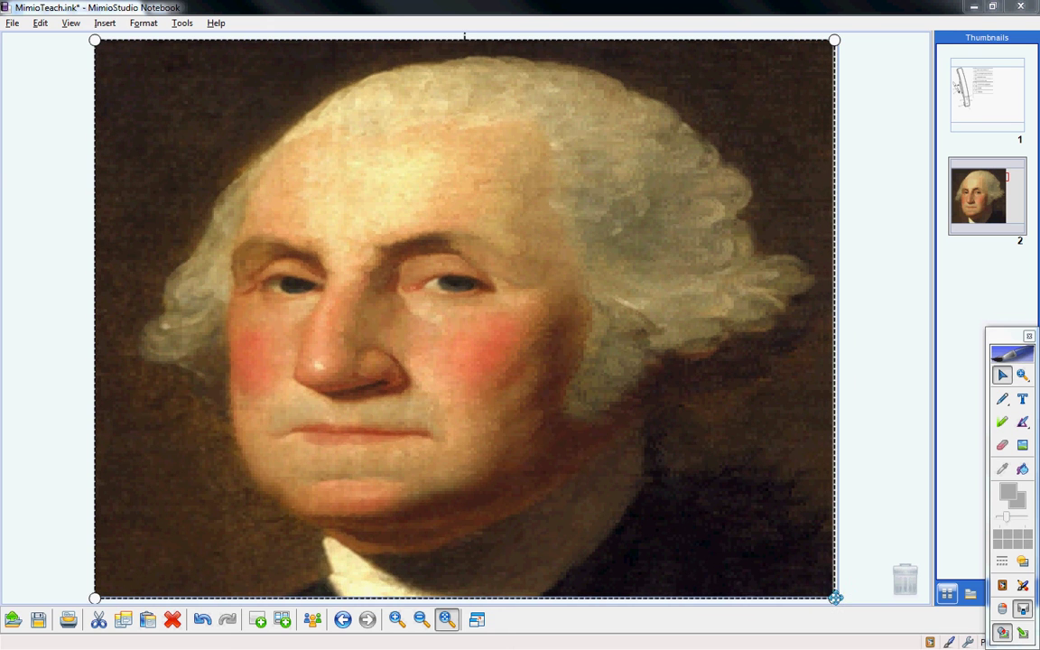
pyautogui.moveTo(838, 599); pyautogui.dragTo(842, 600)
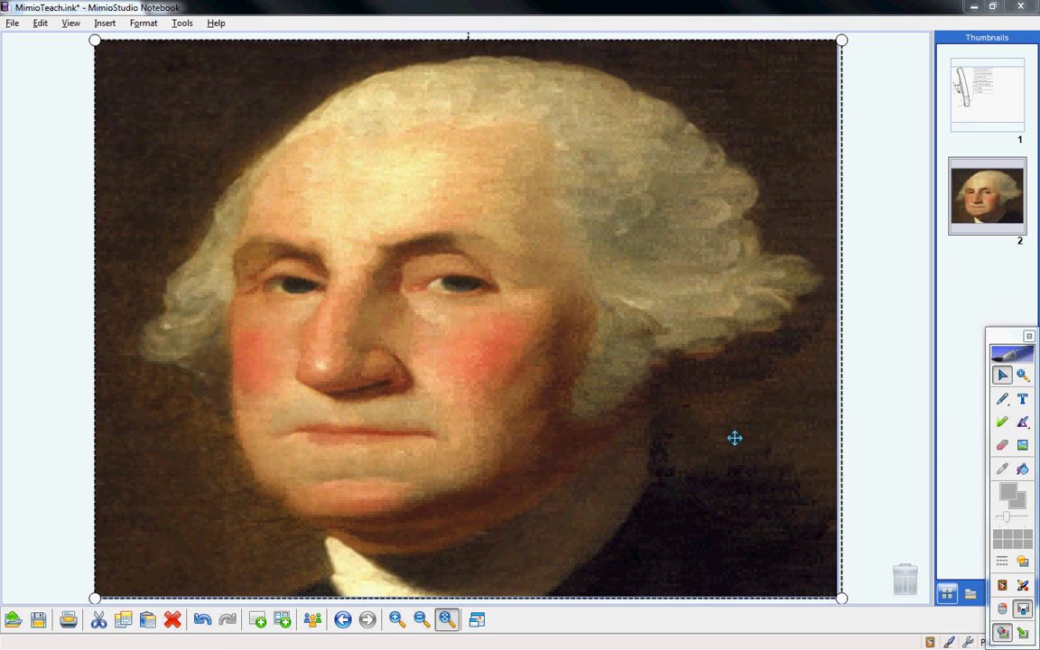
# Send the head clipping to the back, behind the red-outlined rectangle, and test the rectangle on top of it
pyautogui.rightClick(691, 386)
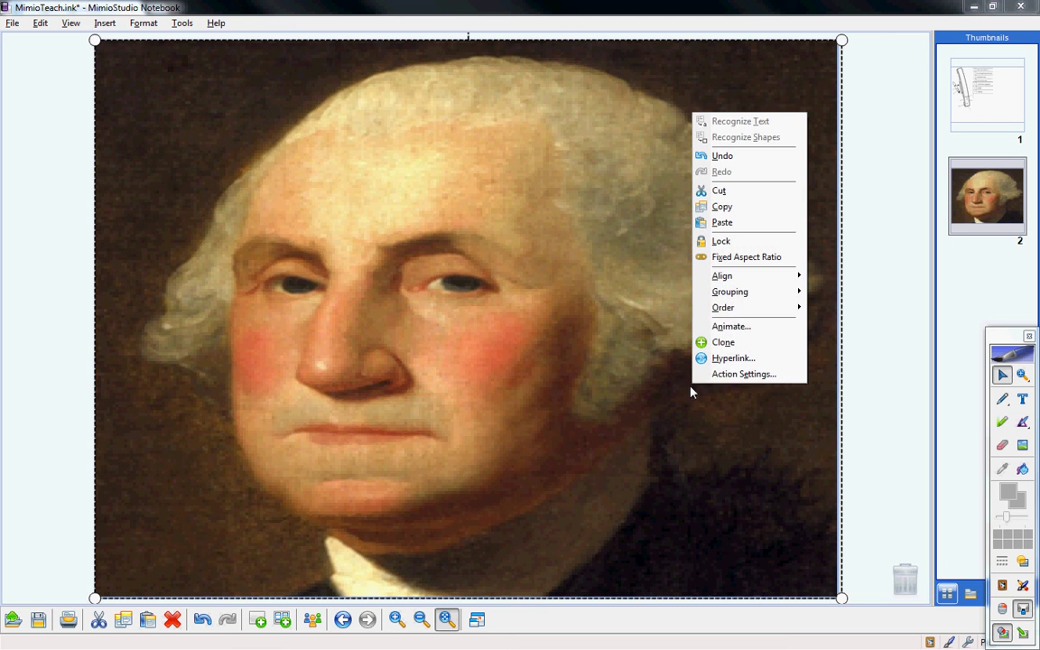
pyautogui.moveTo(764, 310)
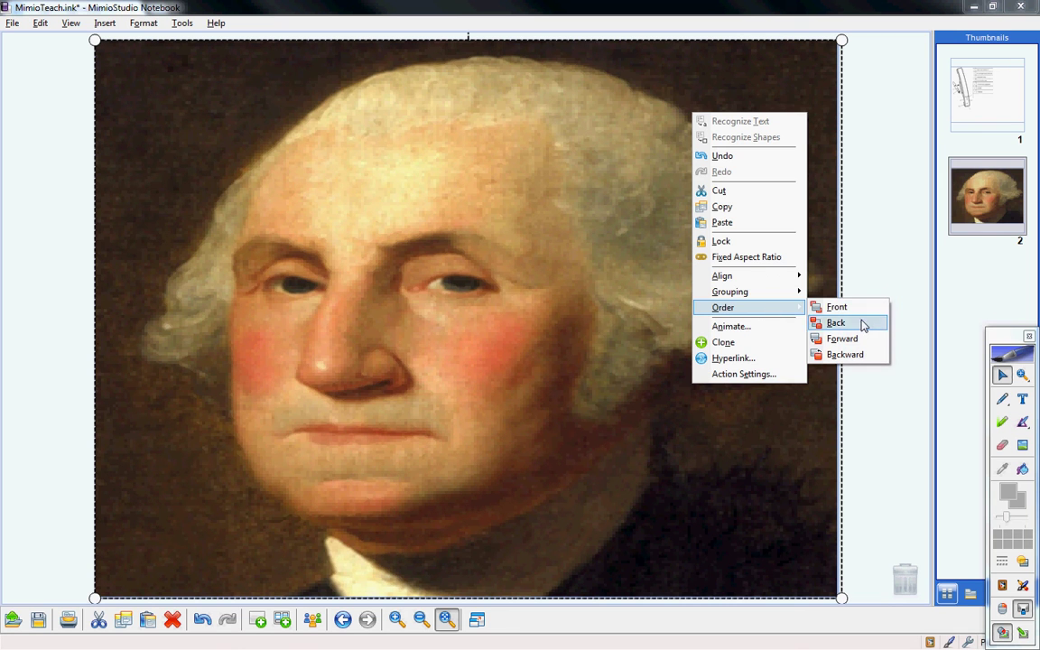
pyautogui.click(827, 307)
pyautogui.click(436, 133)
pyautogui.click(488, 130)
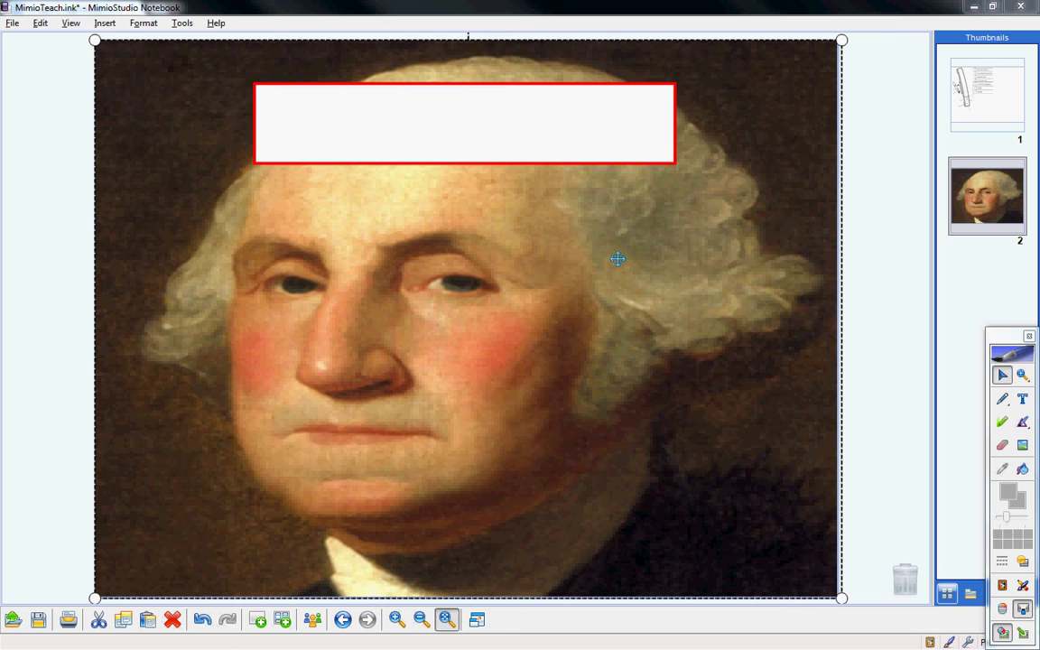
# Set the head clipping's transparency to 75% and lock it in place as the page background
pyautogui.click(1023, 563)
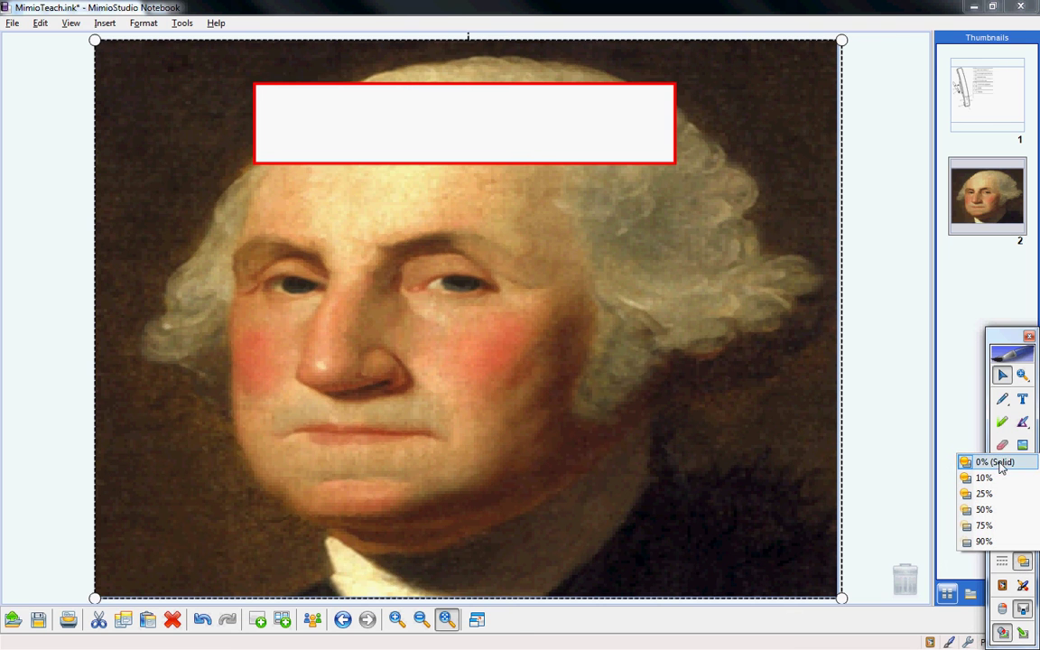
pyautogui.click(985, 526)
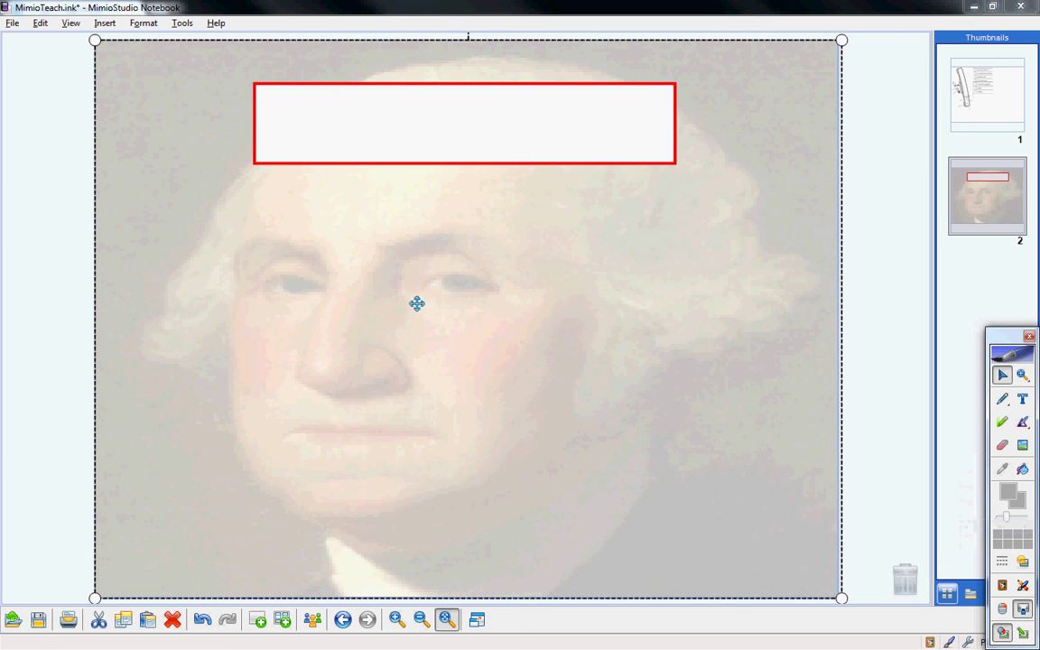
pyautogui.rightClick(682, 312)
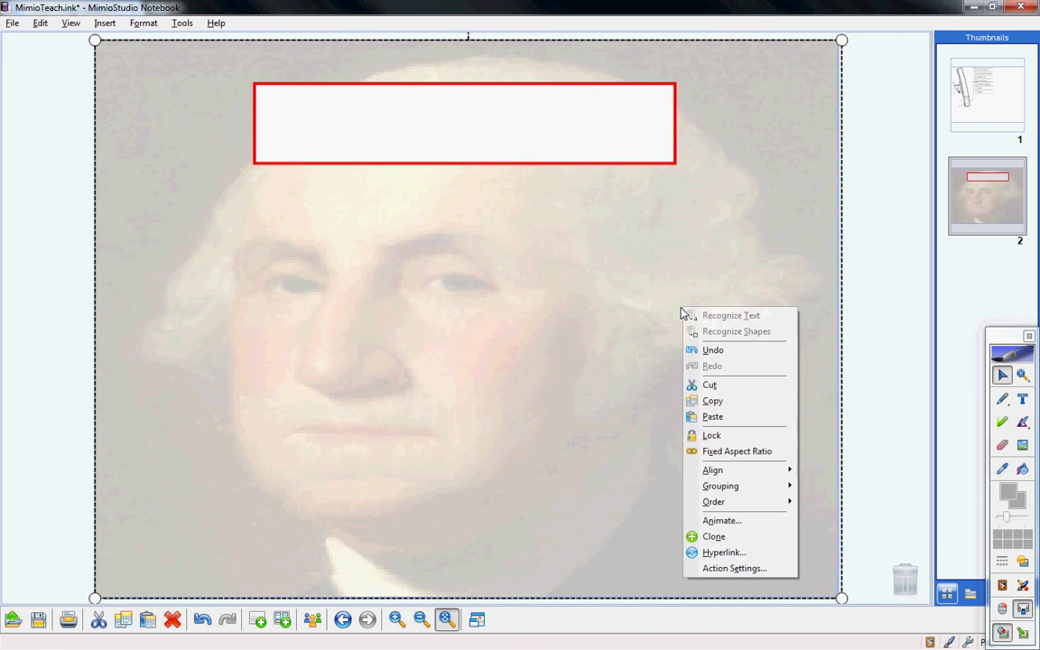
pyautogui.click(737, 437)
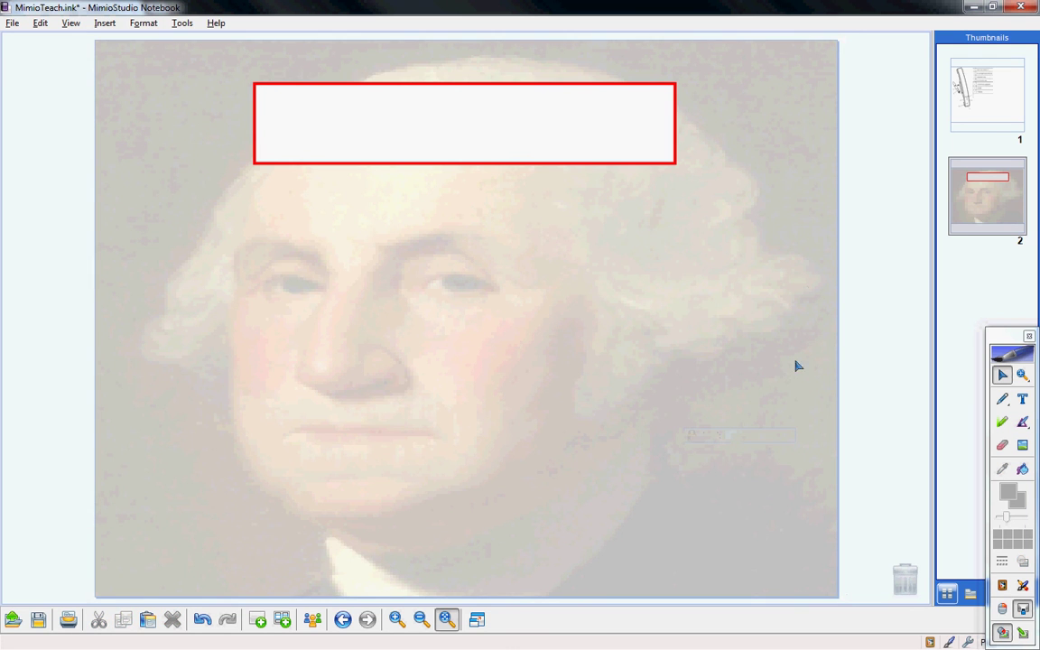
# Try to move the locked picture, then reveal and hide the "For example" text behind the red-outlined rectangle
pyautogui.moveTo(696, 309); pyautogui.dragTo(597, 344)
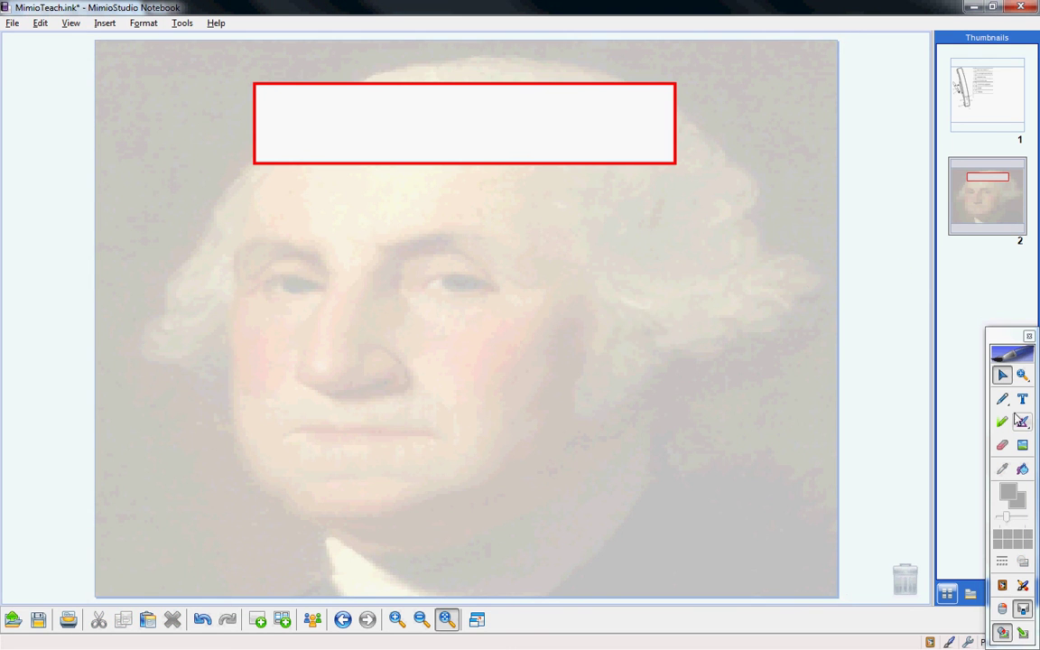
pyautogui.moveTo(532, 225); pyautogui.dragTo(630, 179)
pyautogui.click(619, 149)
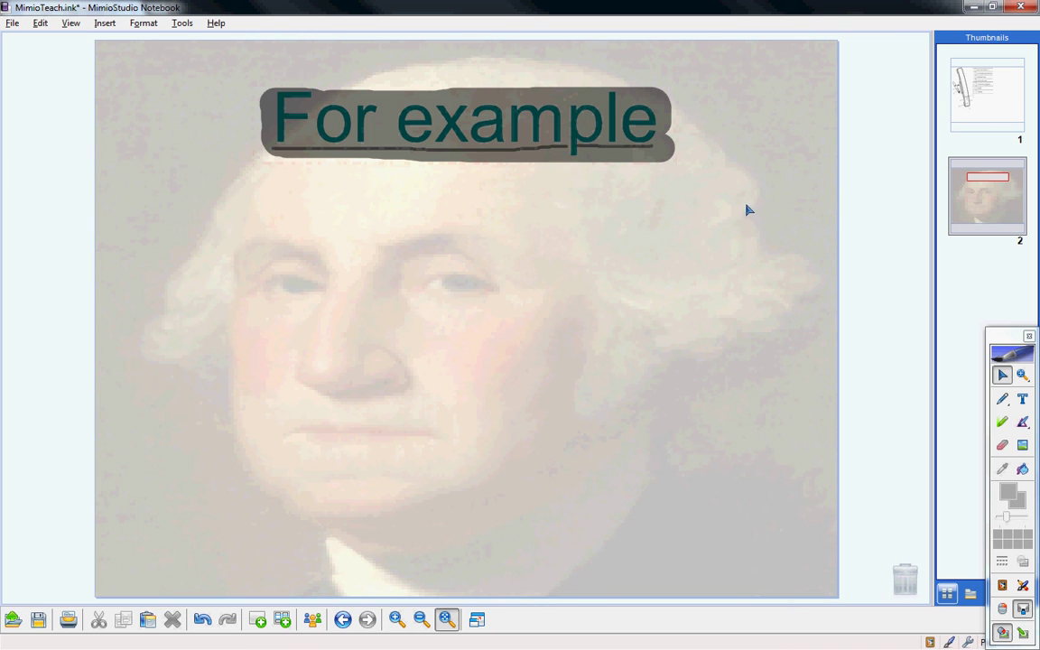
pyautogui.click(576, 140)
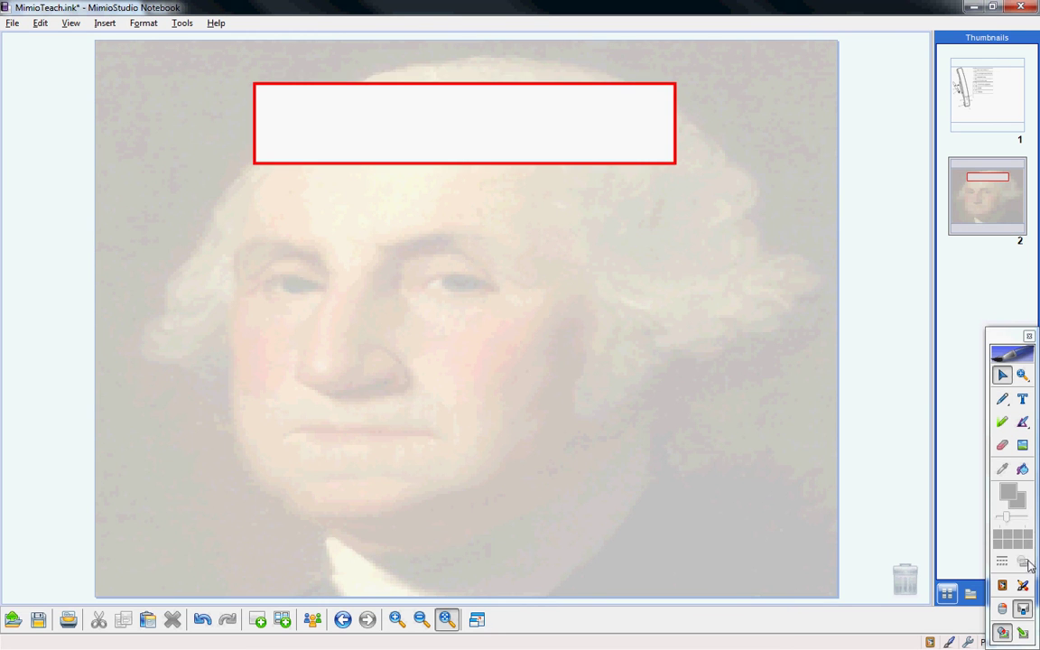
# Activate the Pen tool for freehand drawing on the page
pyautogui.click(1004, 400)
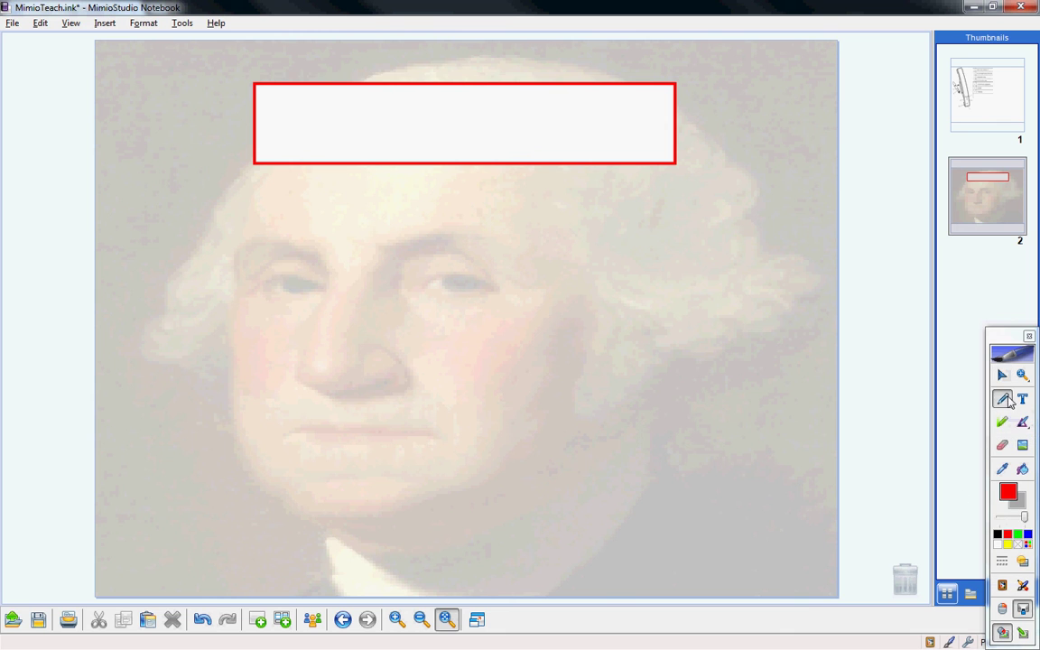